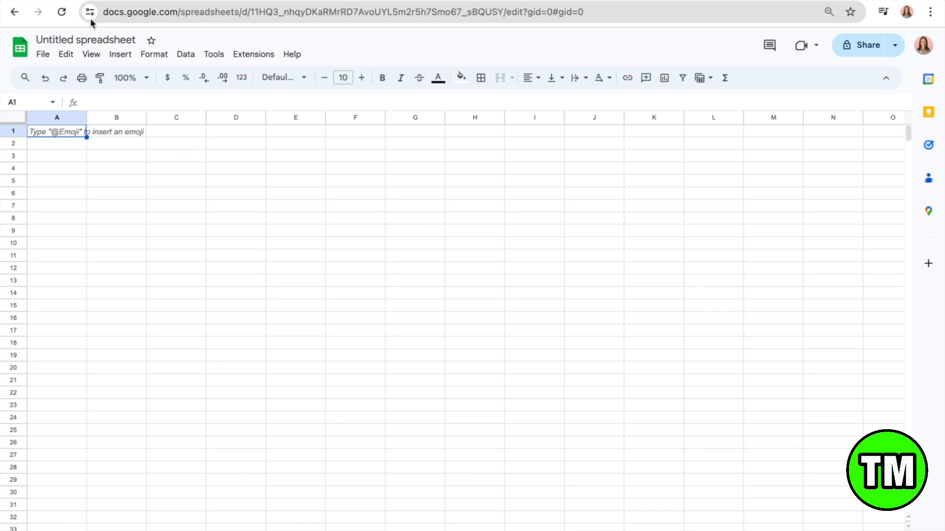
# - Rename the untitled spreadsheet as Habit Tracker
pyautogui.click(102, 41)
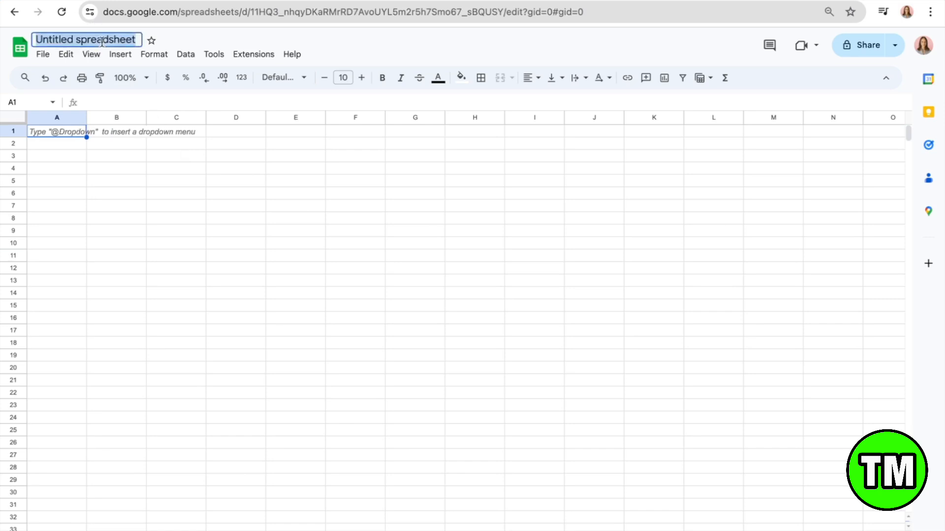
pyautogui.write('Habit Tracker')
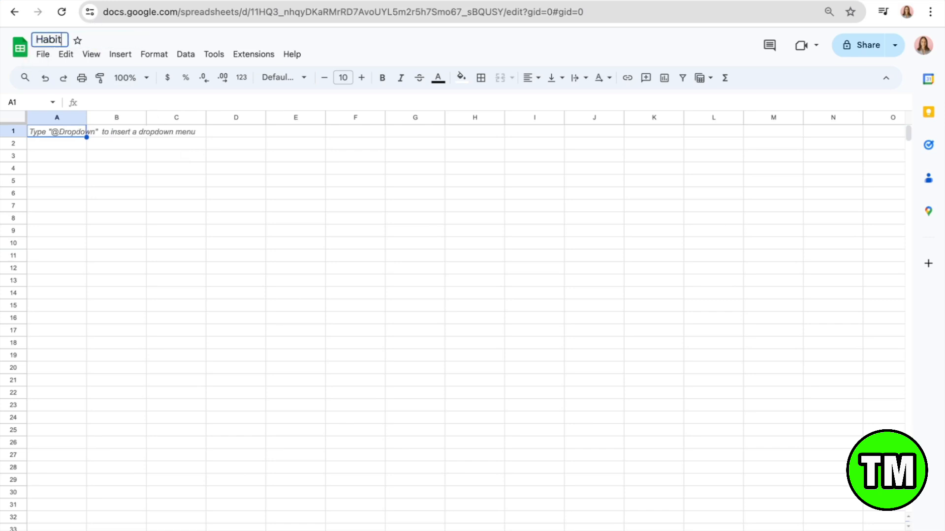
pyautogui.press('Return')
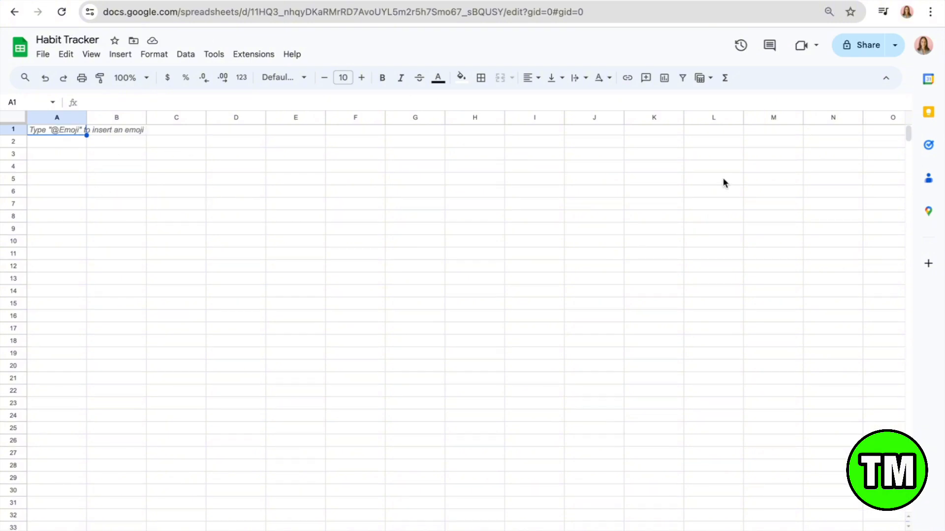
# - Insert single blank columns repeatedly before the sheet's last column until the columns extend to AH
pyautogui.hscroll(5, 724, 182)
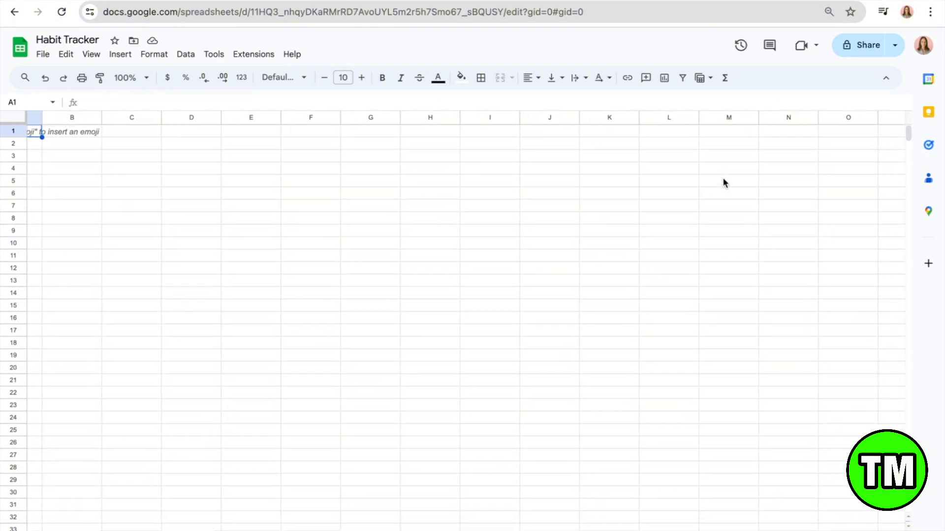
pyautogui.hscroll(3, 723, 182)
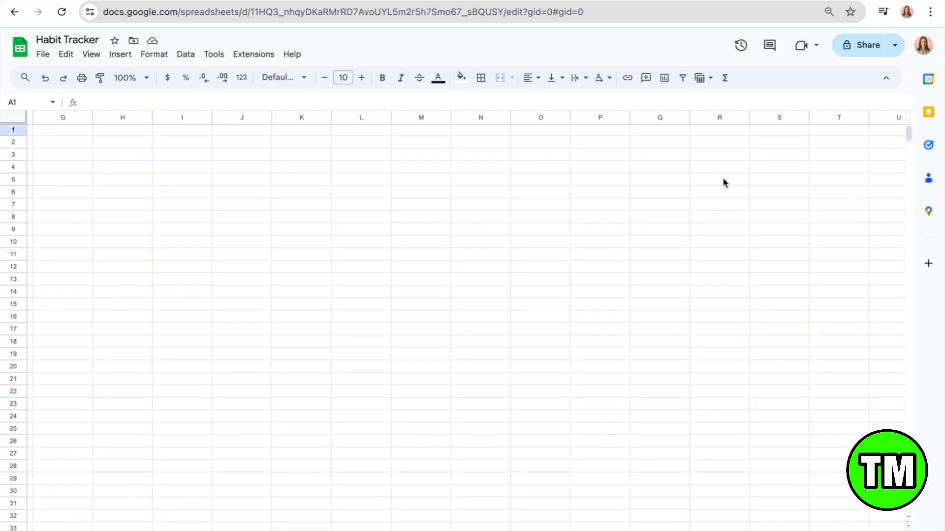
pyautogui.hscroll(2, 790, 162)
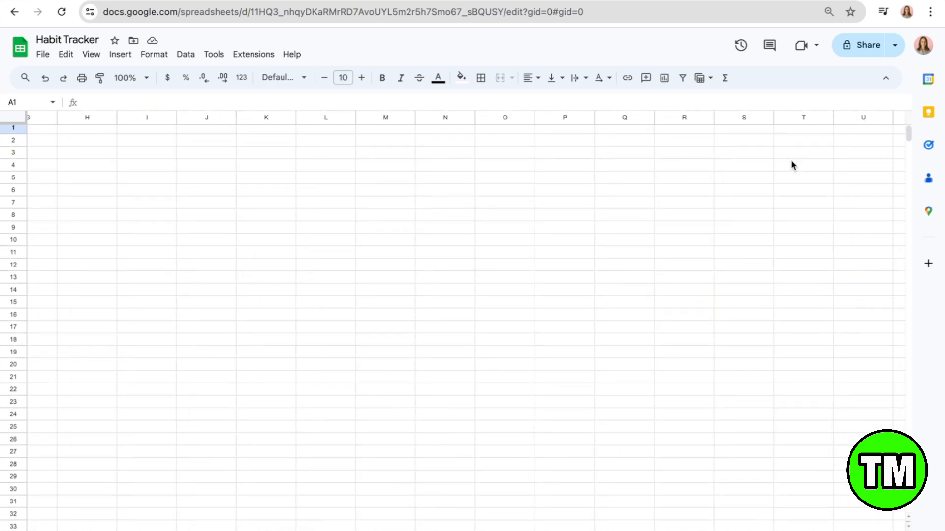
pyautogui.hscroll(3, 791, 165)
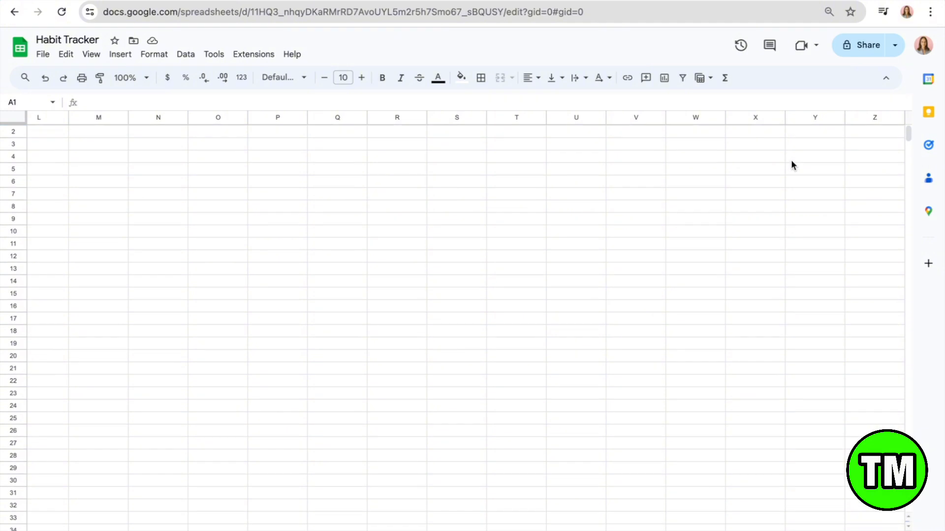
pyautogui.click(880, 116)
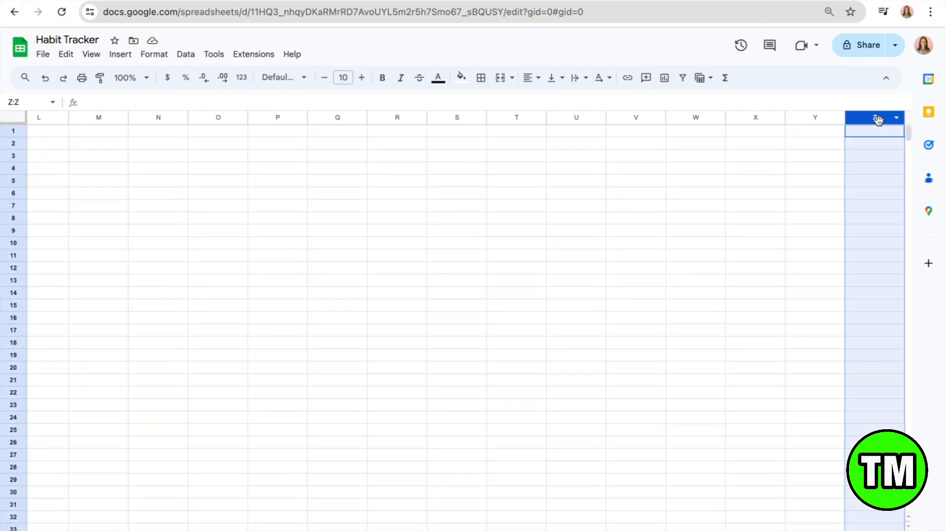
pyautogui.rightClick(879, 120)
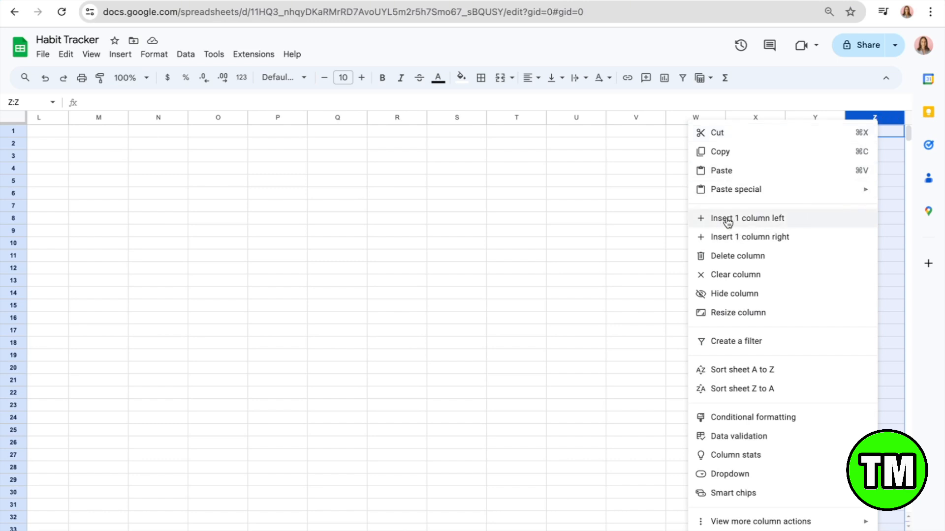
pyautogui.click(774, 220)
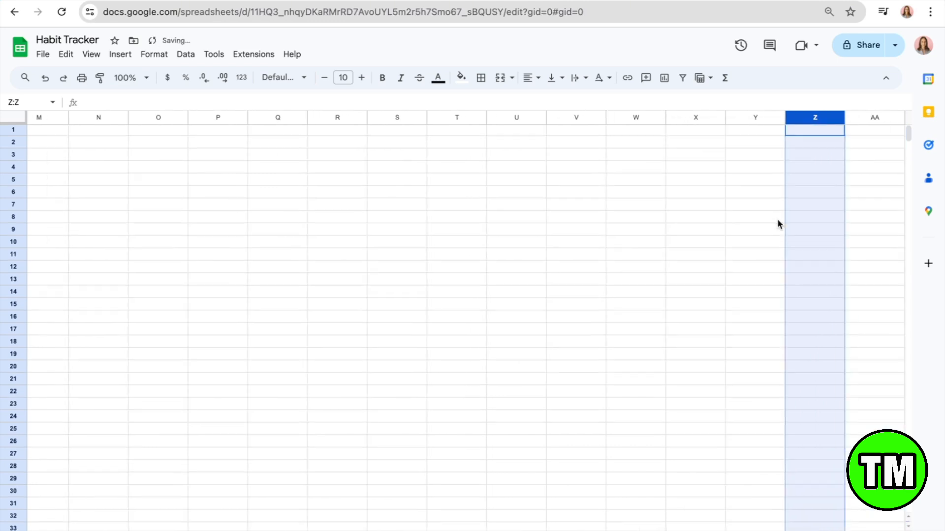
pyautogui.click(888, 118)
pyautogui.rightClick(888, 118)
pyautogui.click(803, 220)
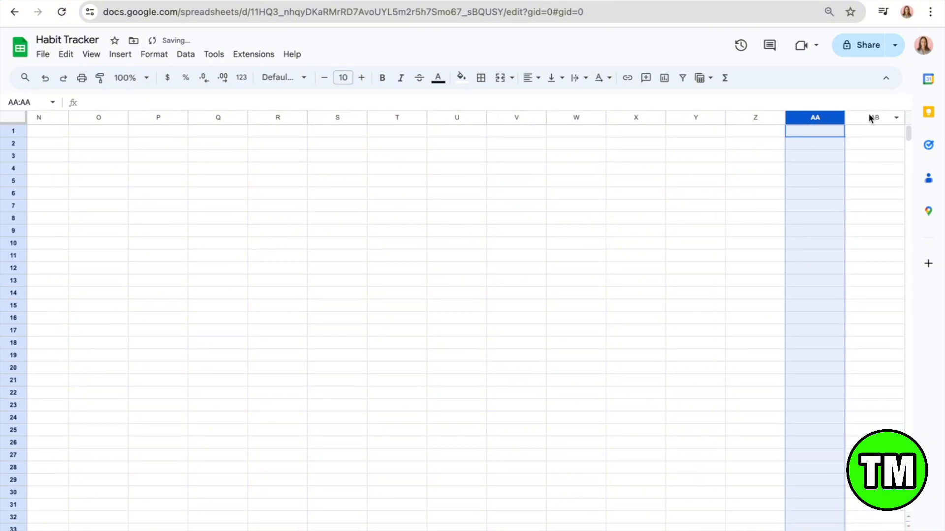
pyautogui.click(877, 121)
pyautogui.rightClick(876, 120)
pyautogui.click(766, 220)
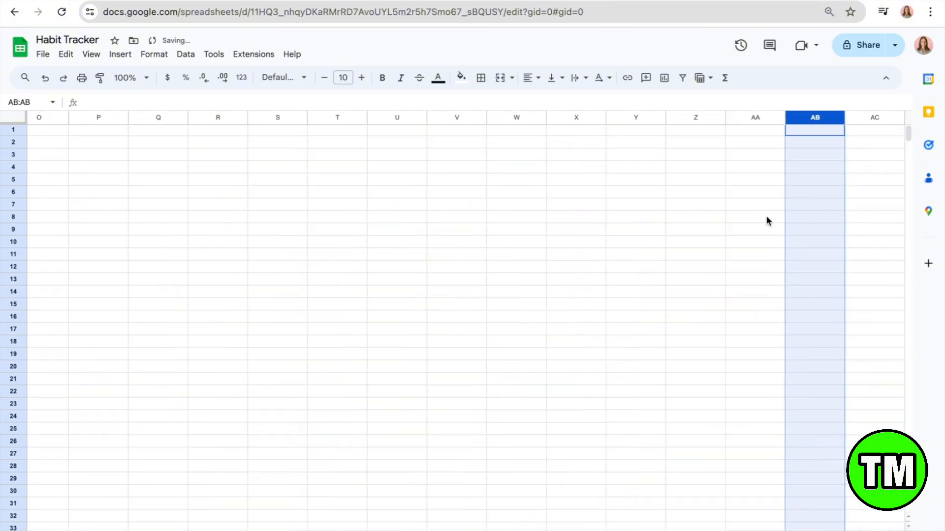
pyautogui.click(873, 118)
pyautogui.rightClick(874, 118)
pyautogui.click(755, 219)
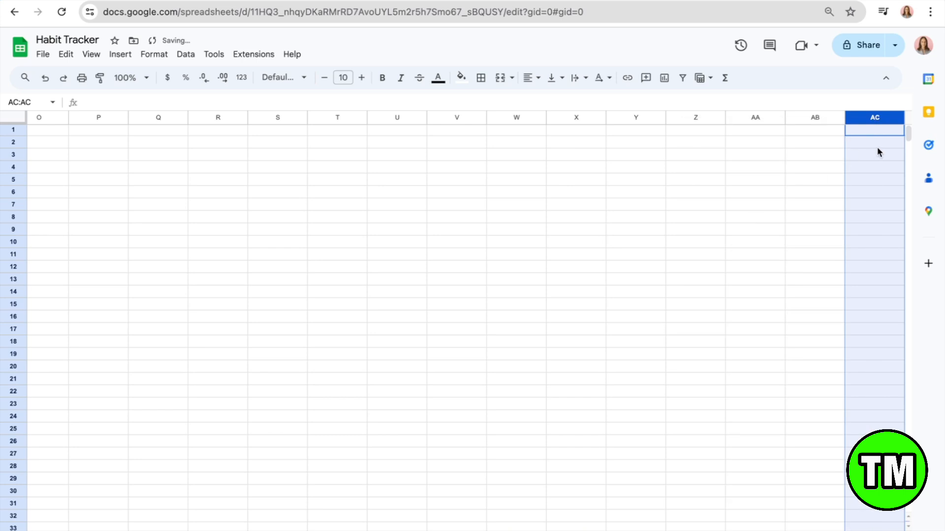
pyautogui.click(872, 129)
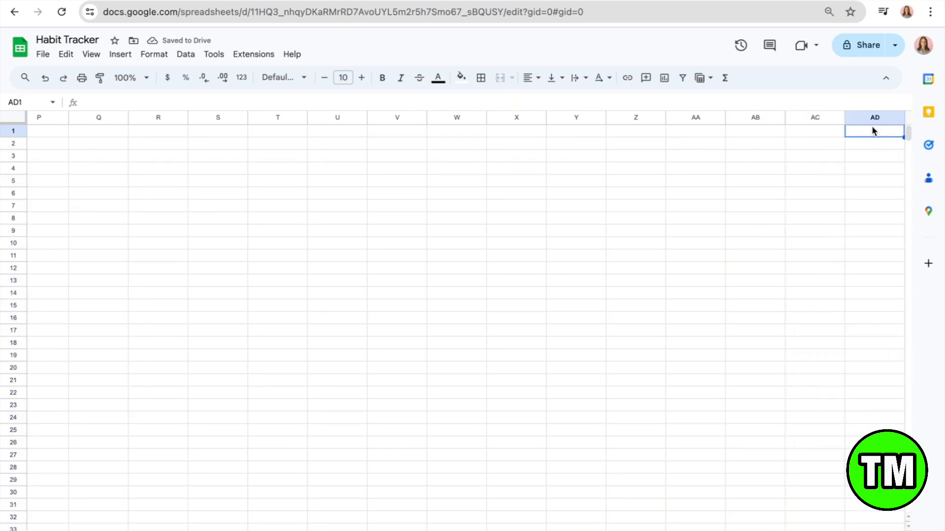
pyautogui.click(870, 120)
pyautogui.rightClick(870, 119)
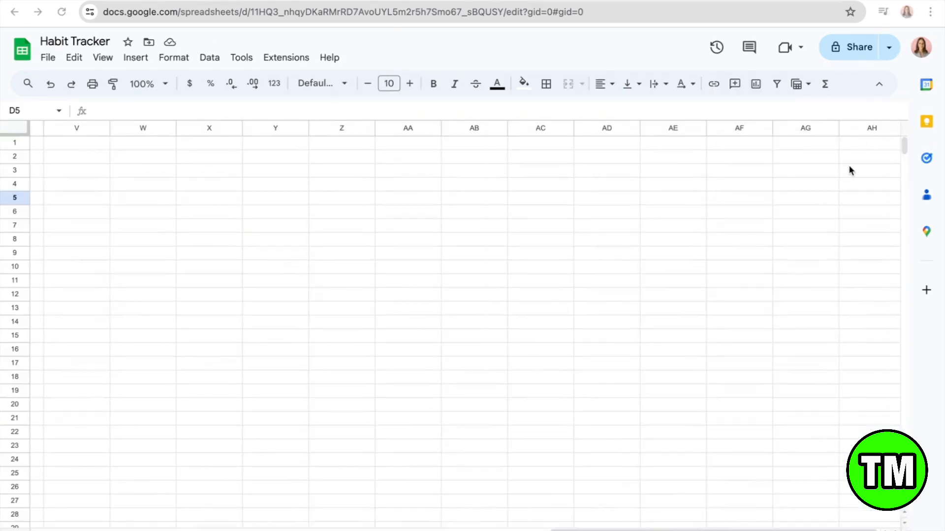
pyautogui.hscroll(1, 850, 170)
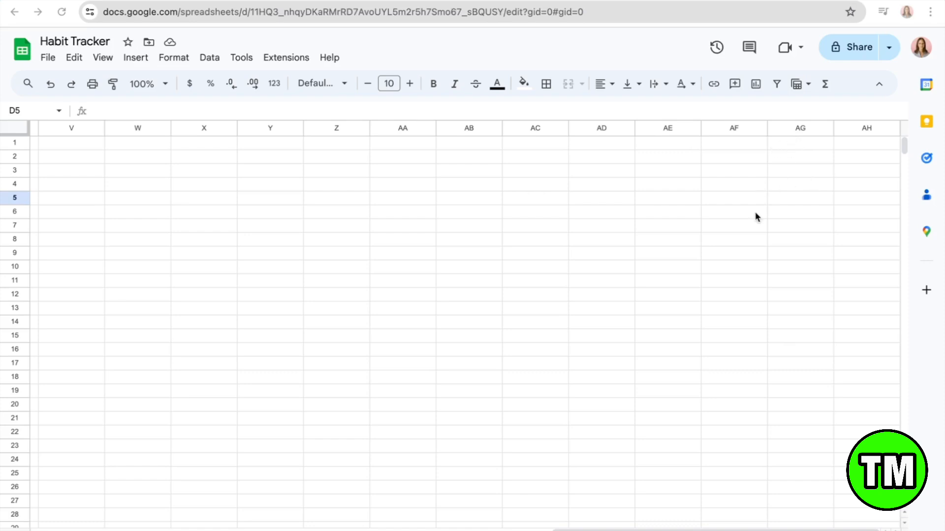
# - Enter the month name January in cell A1
pyautogui.hscroll(-10, 755, 217)
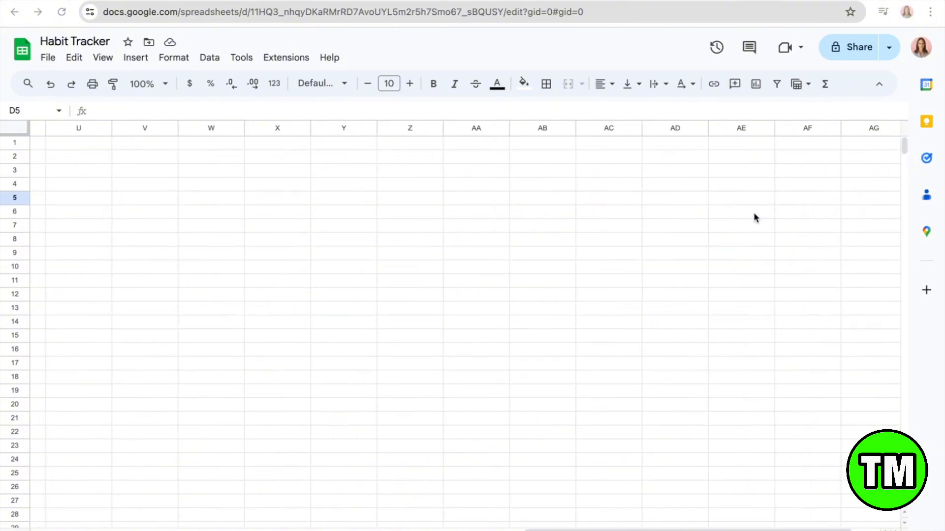
pyautogui.hscroll(-10, 771, 217)
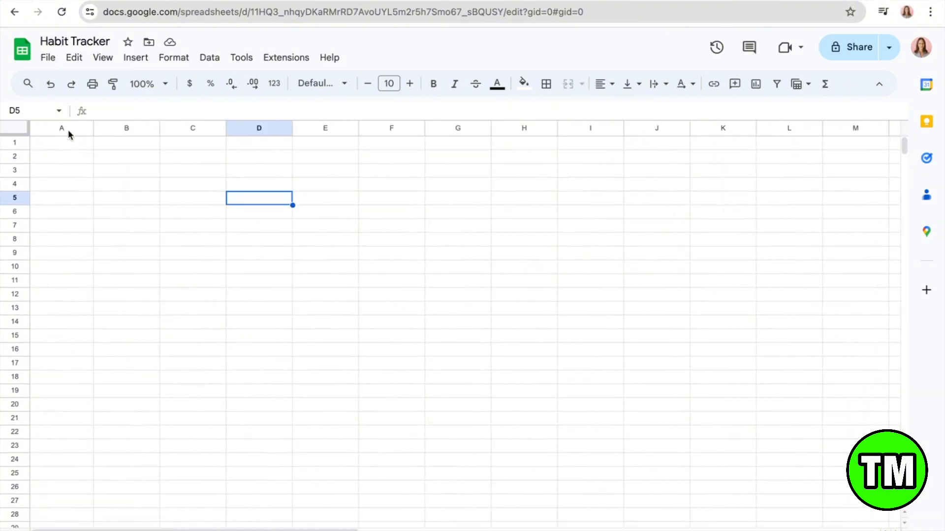
pyautogui.click(68, 128)
pyautogui.click(71, 148)
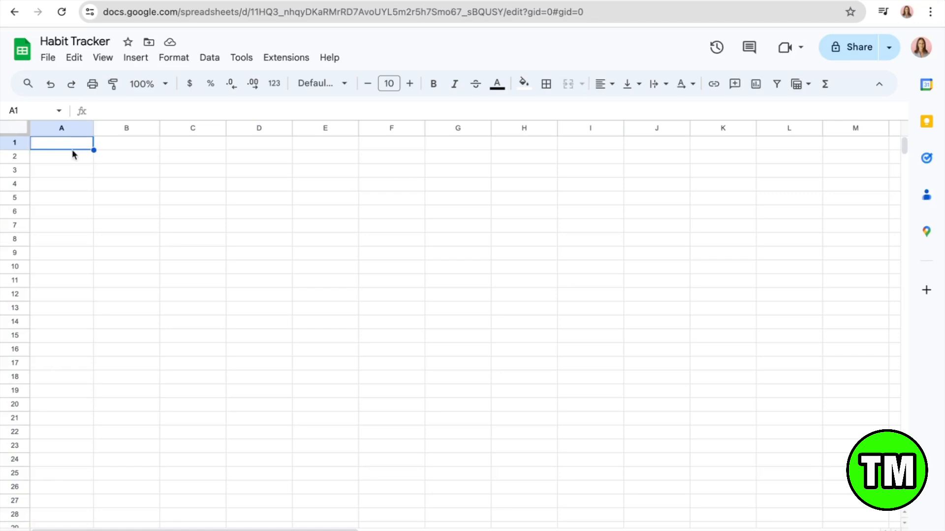
pyautogui.write('January')
# - Number the days of the month 1 to 31 across row 1, from B1 to AF1
pyautogui.click(131, 145)
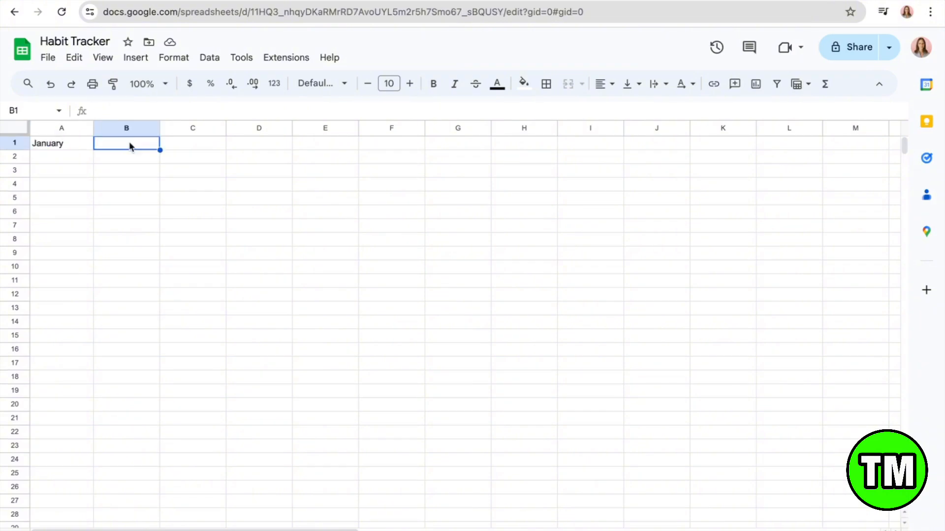
pyautogui.moveTo(131, 146); pyautogui.dragTo(580, 149)
pyautogui.moveTo(645, 128); pyautogui.dragTo(637, 148)
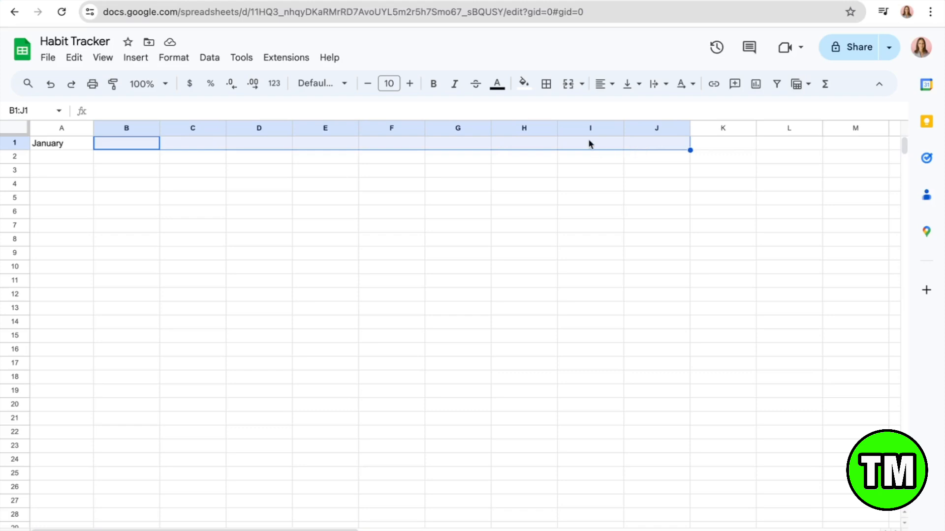
pyautogui.click(123, 155)
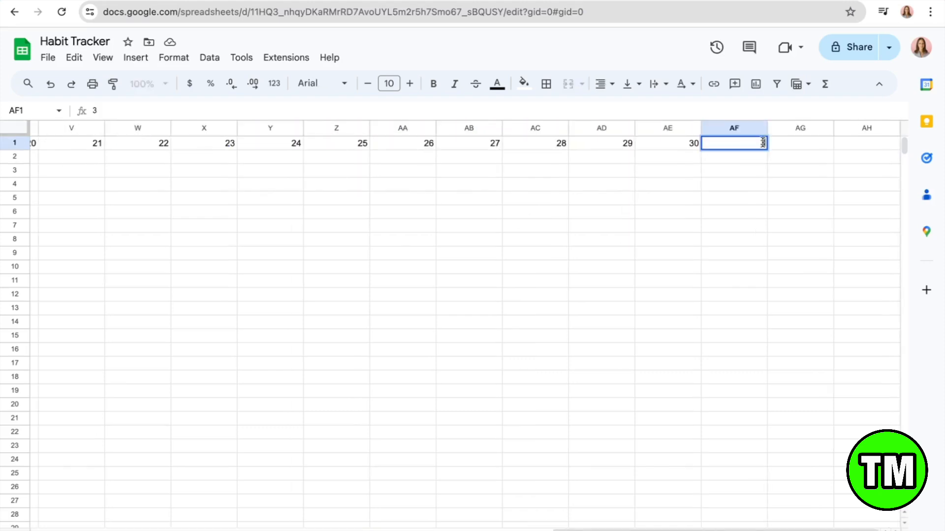
pyautogui.write('1')
pyautogui.click(810, 159)
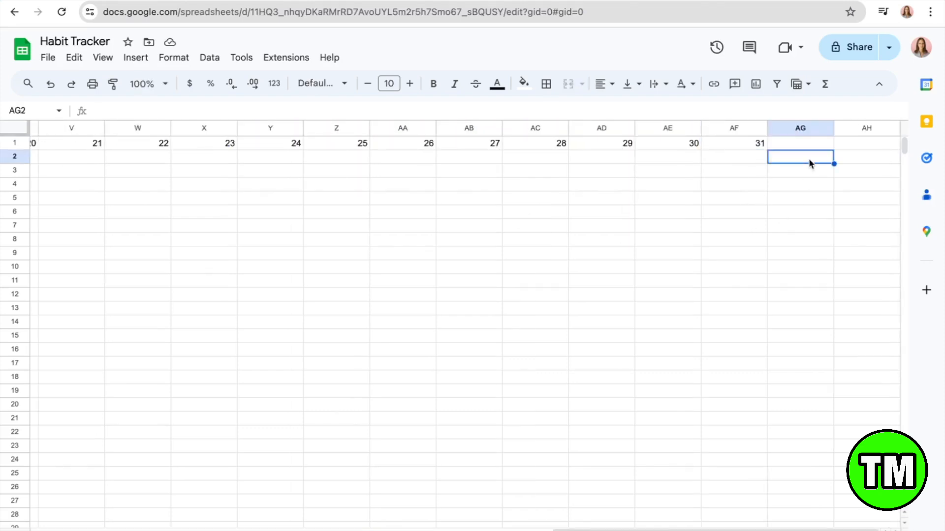
# - Add the headers Total in AG1 and Goal in AH1 after the last day of the month
pyautogui.click(821, 147)
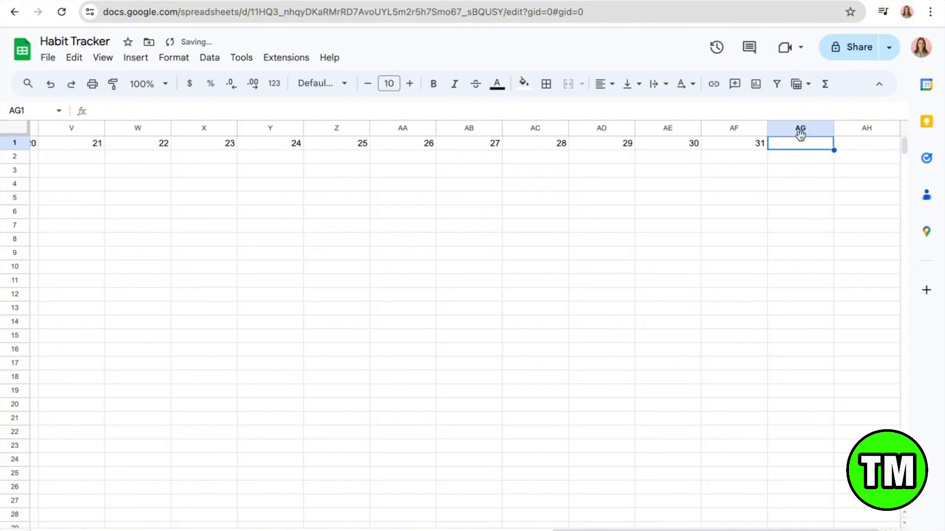
pyautogui.write('Total')
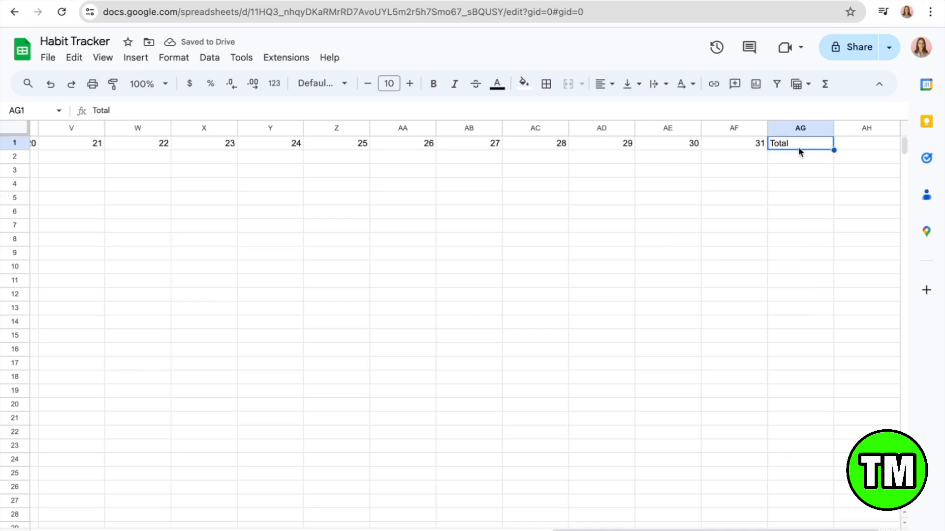
pyautogui.click(869, 141)
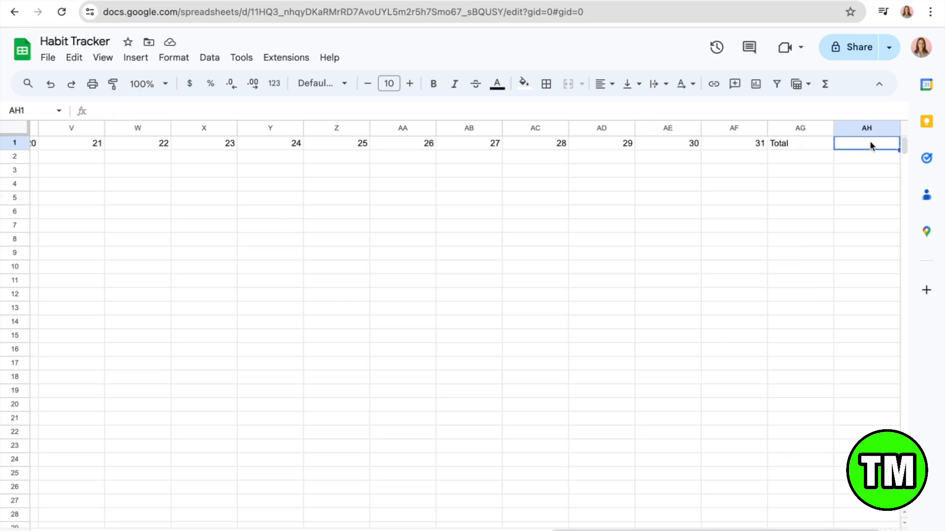
pyautogui.write('Goal')
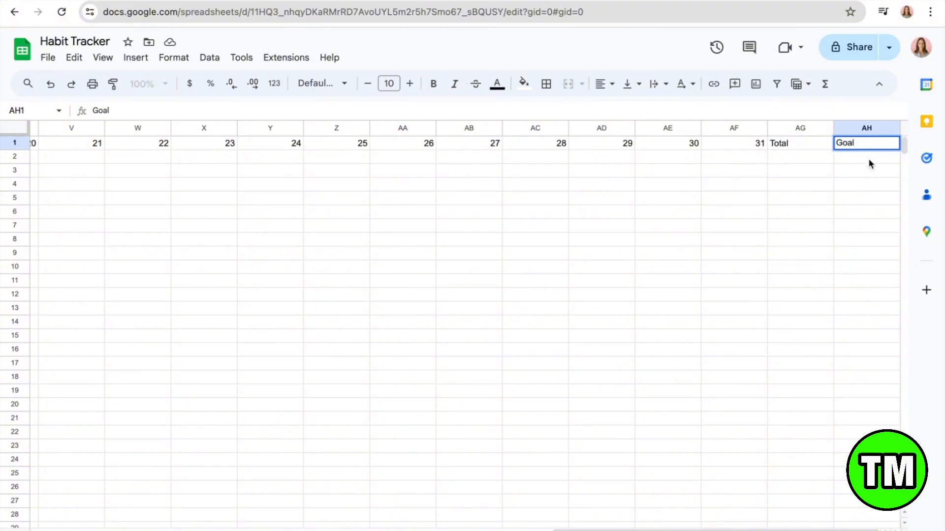
pyautogui.click(868, 170)
pyautogui.click(877, 147)
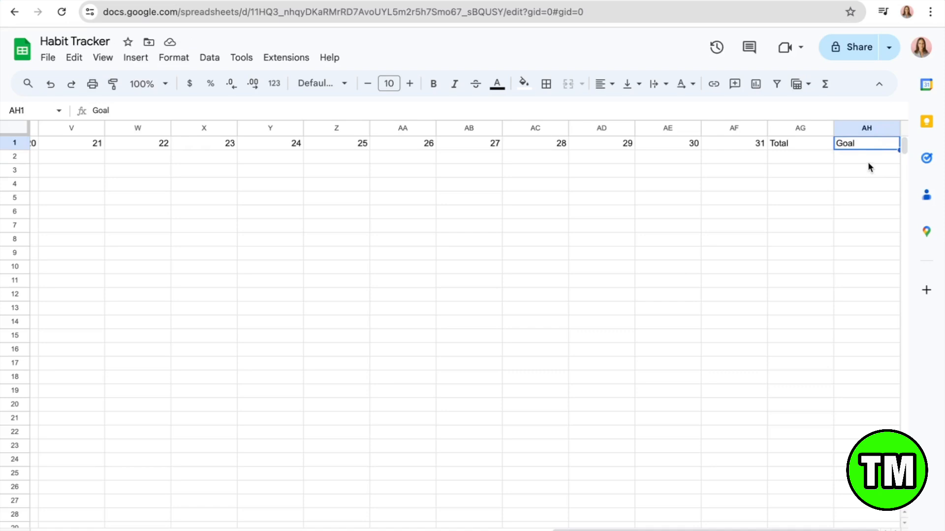
pyautogui.click(813, 144)
pyautogui.click(852, 147)
# - Enter the first habit, "Drink a glass of water", in cell A2 below the month name
pyautogui.hscroll(-10, 792, 183)
pyautogui.hscroll(-1, 793, 185)
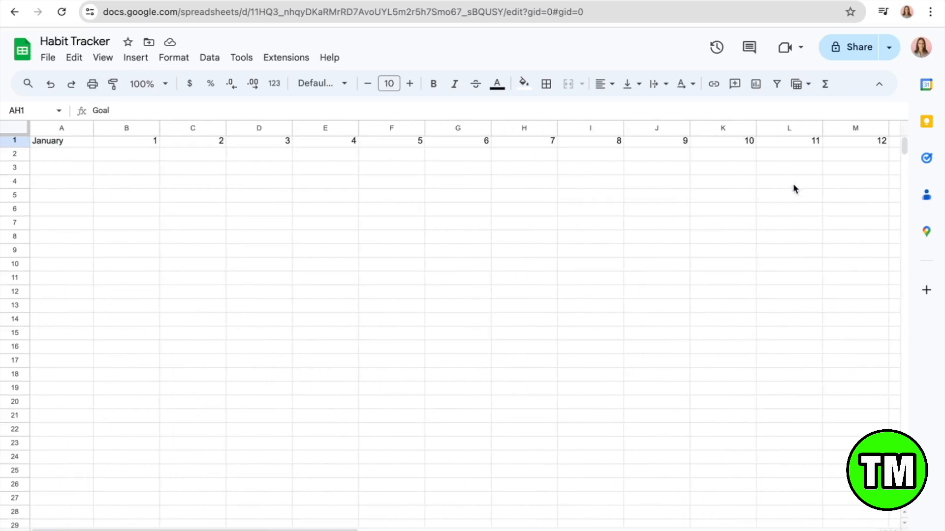
pyautogui.click(59, 156)
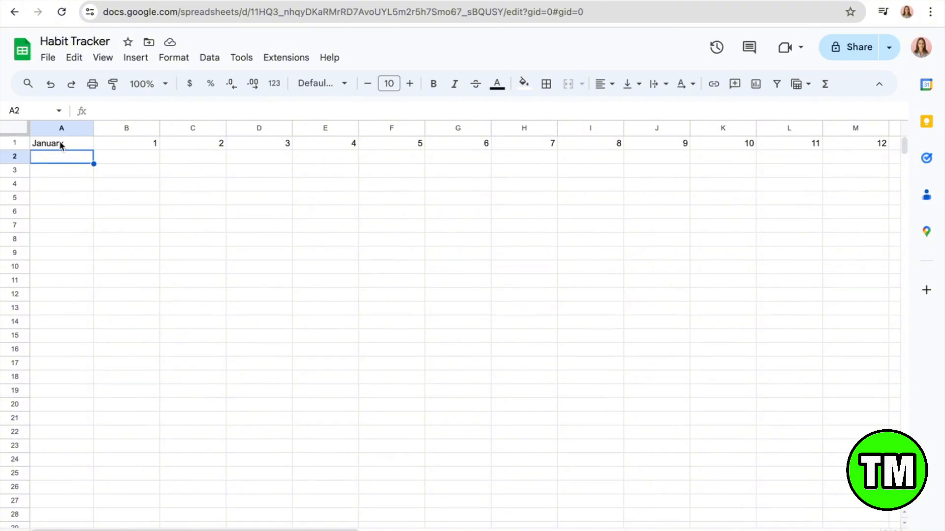
pyautogui.click(59, 143)
pyautogui.click(60, 156)
pyautogui.doubleClick(60, 156)
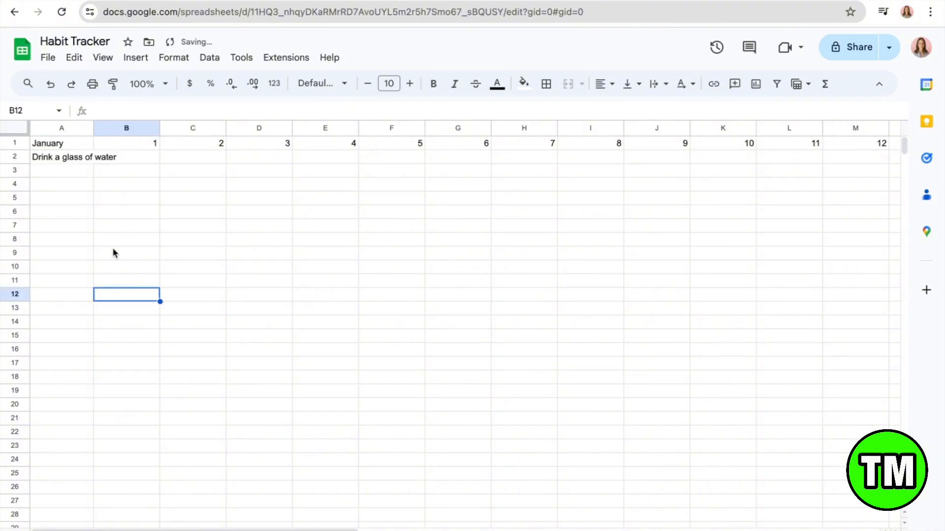
# - Widen column A so the habit text in A2 fits inside its own cell
pyautogui.hotkey('ctrl', '+')
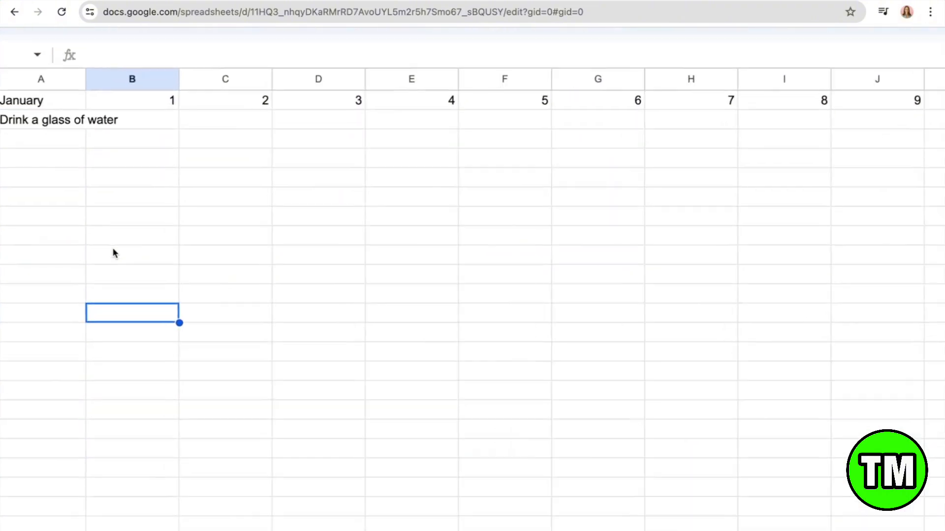
pyautogui.scroll(2, 113, 249)
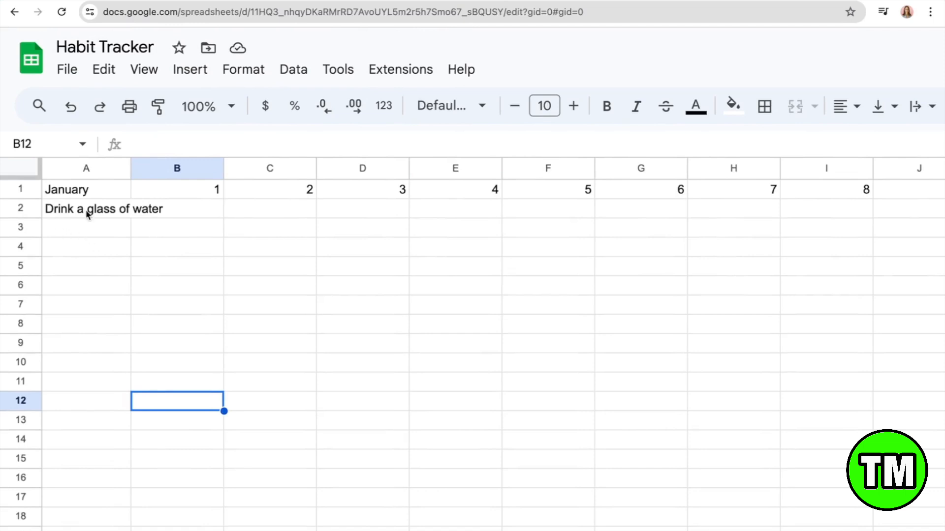
pyautogui.click(120, 212)
pyautogui.click(157, 214)
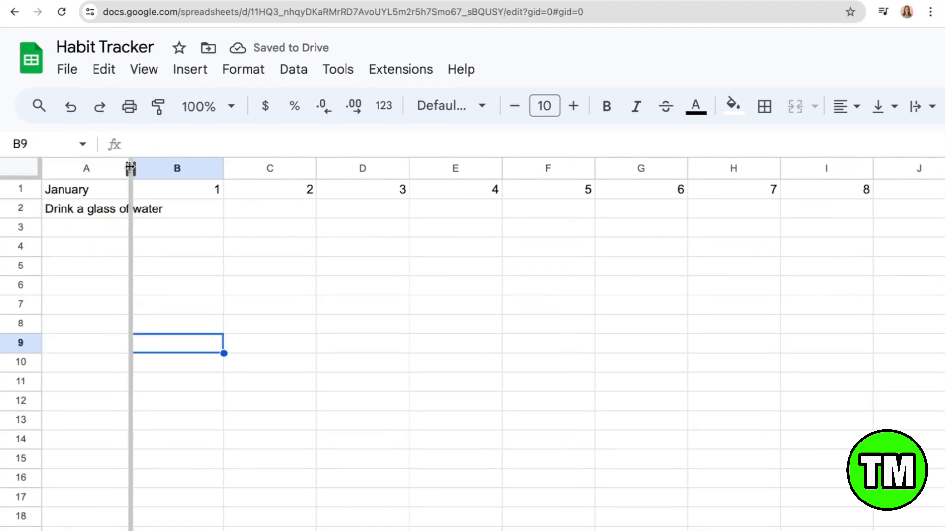
pyautogui.moveTo(130, 169); pyautogui.dragTo(131, 168)
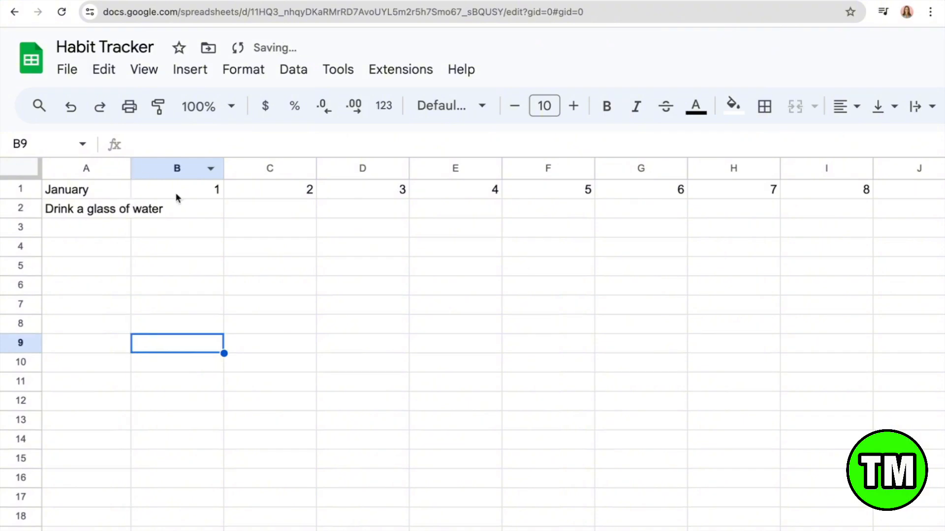
pyautogui.click(160, 223)
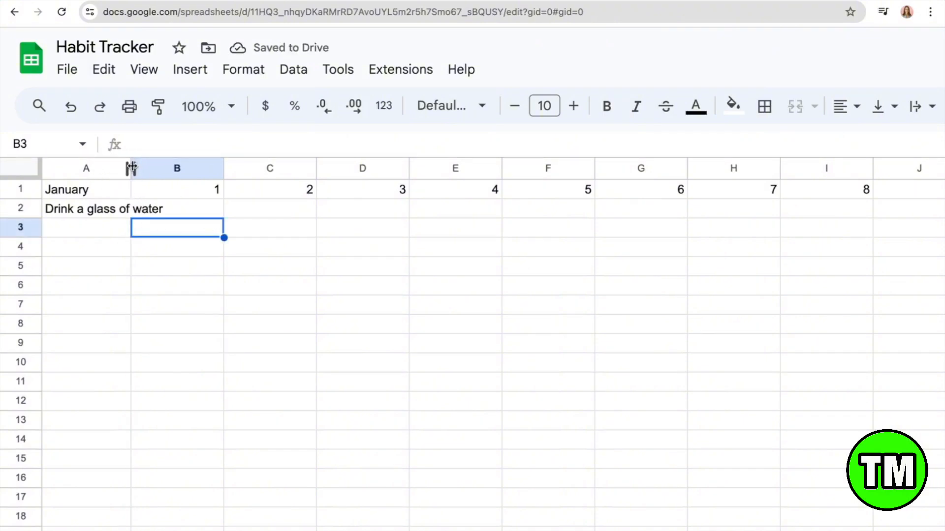
pyautogui.moveTo(132, 168); pyautogui.dragTo(175, 168)
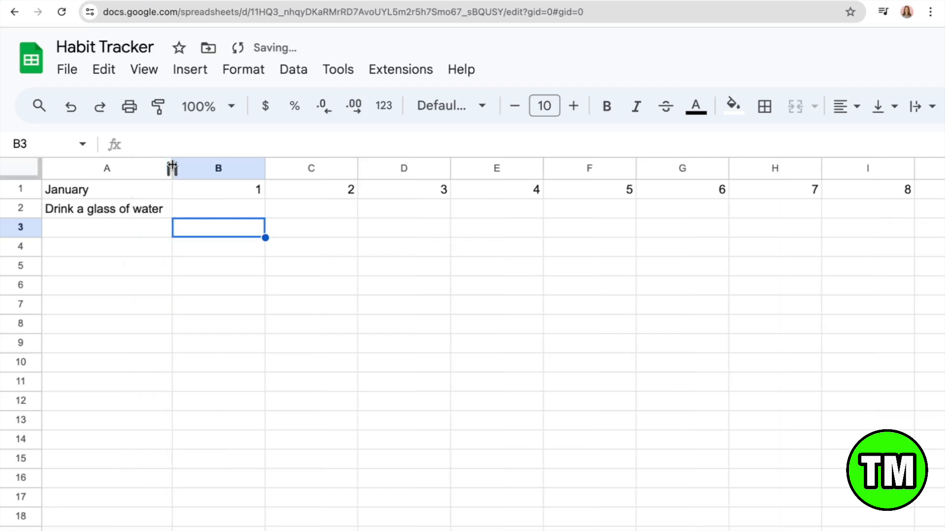
# - Enter the habits "Mediate" in A3 and "Take vitamins" in A4
pyautogui.click(78, 188)
pyautogui.click(81, 208)
pyautogui.click(84, 246)
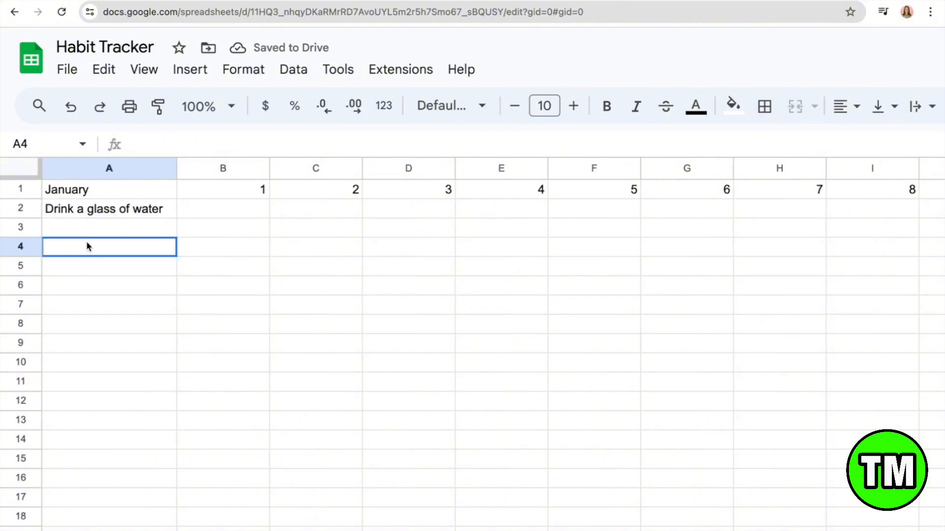
pyautogui.click(94, 236)
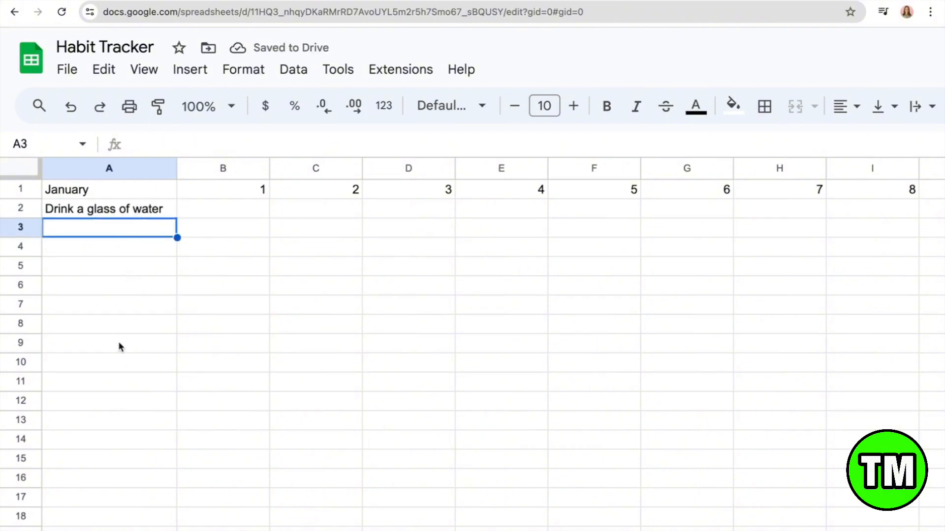
pyautogui.write('Mediate')
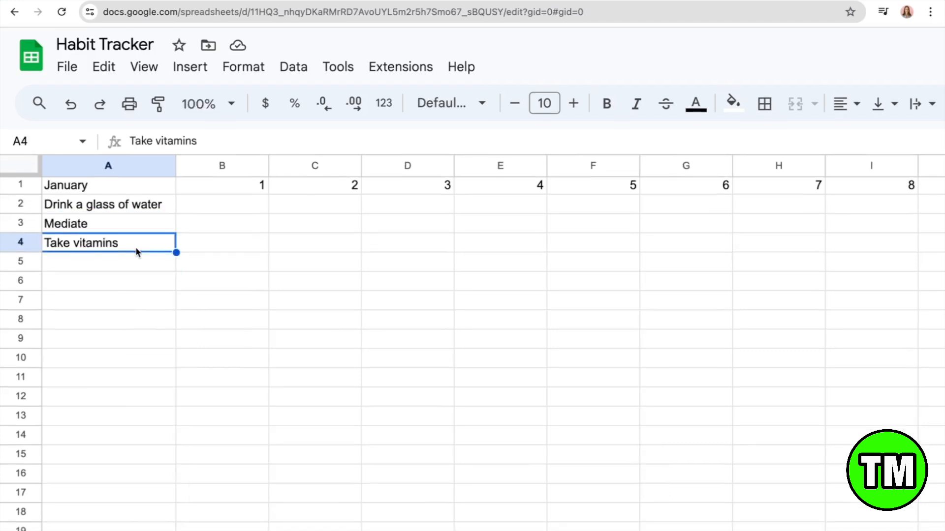
pyautogui.click(137, 319)
# - Find an emoji with the search word water, add the tap one after "Drink a glass of water" in A2, and widen column A to fit
pyautogui.doubleClick(169, 203)
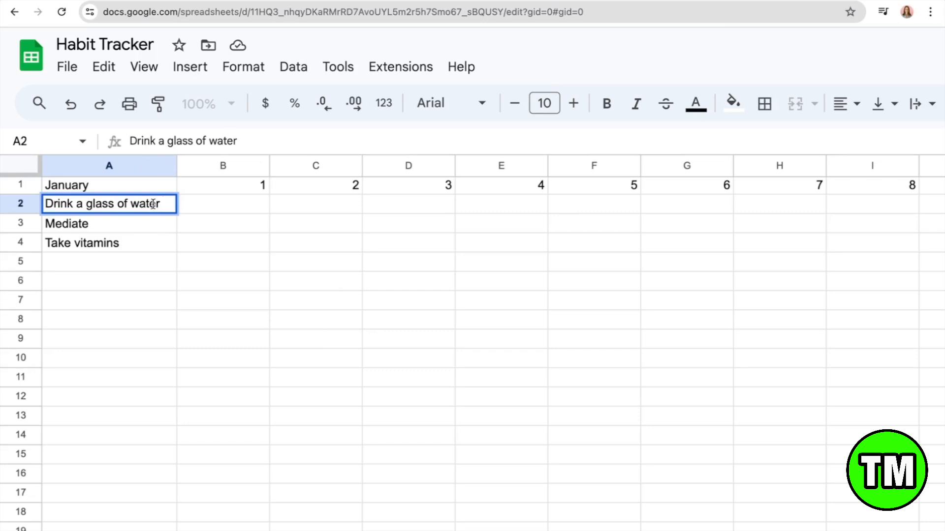
pyautogui.click(193, 67)
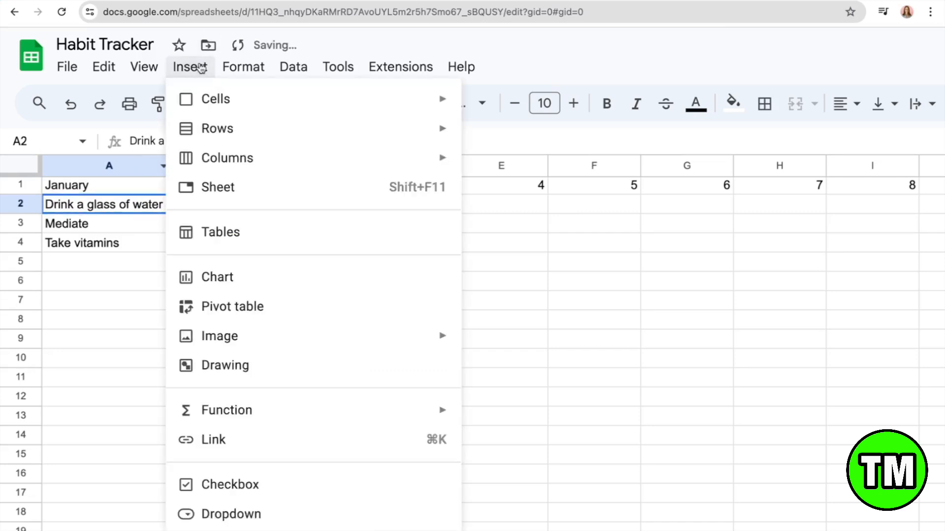
pyautogui.scroll(-3, 222, 482)
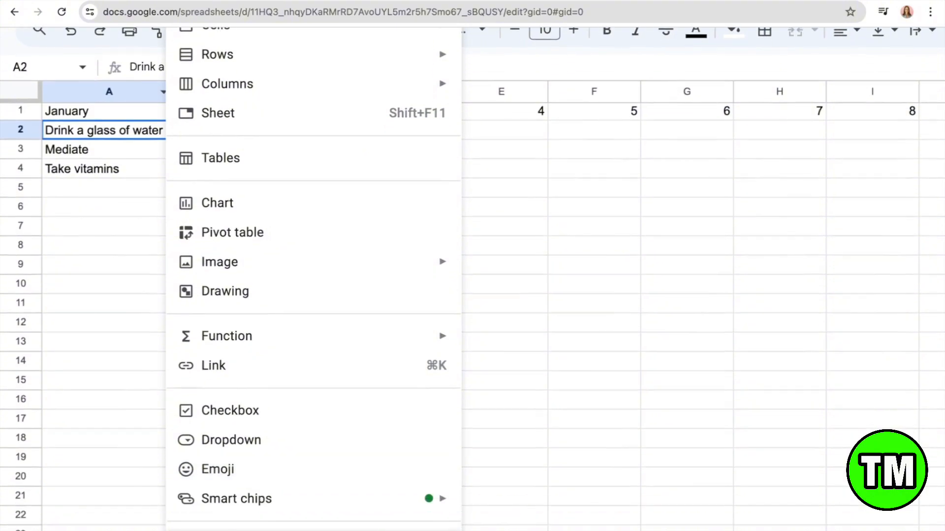
pyautogui.click(221, 480)
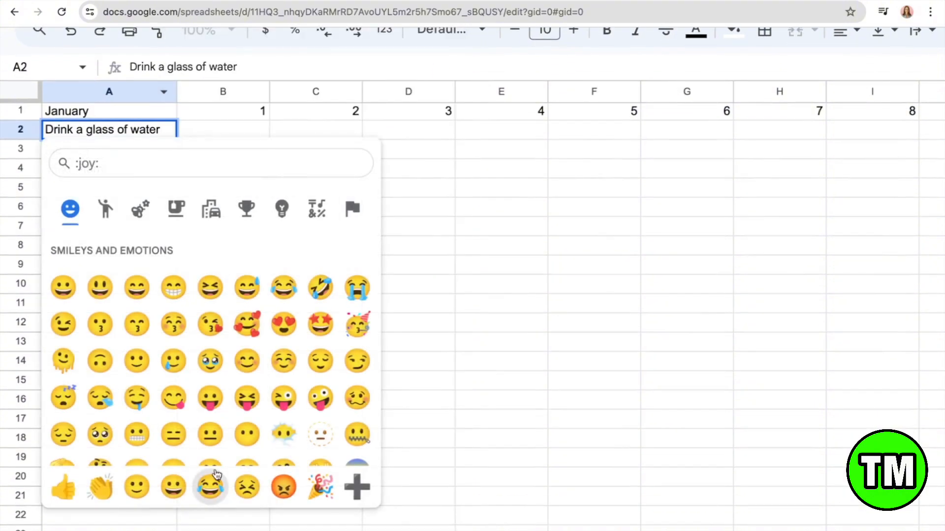
pyautogui.scroll(-15, 249, 401)
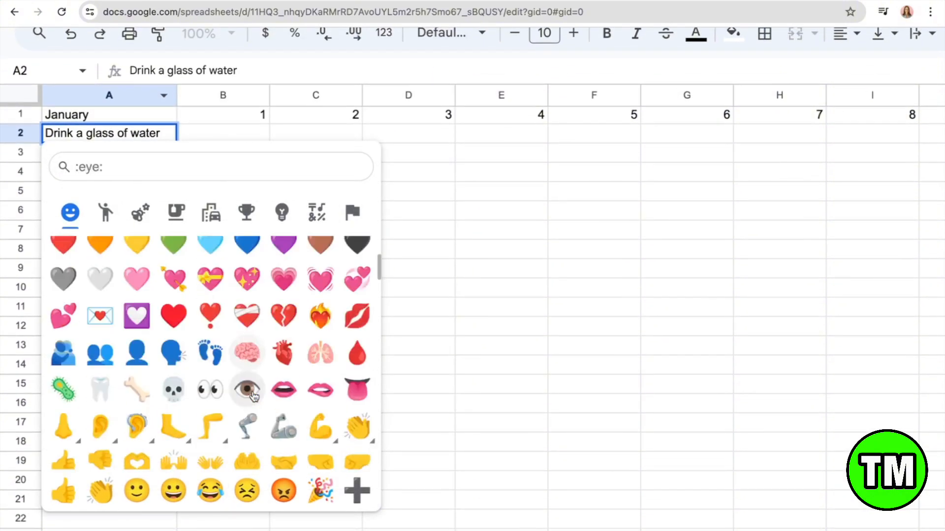
pyautogui.scroll(8, 254, 396)
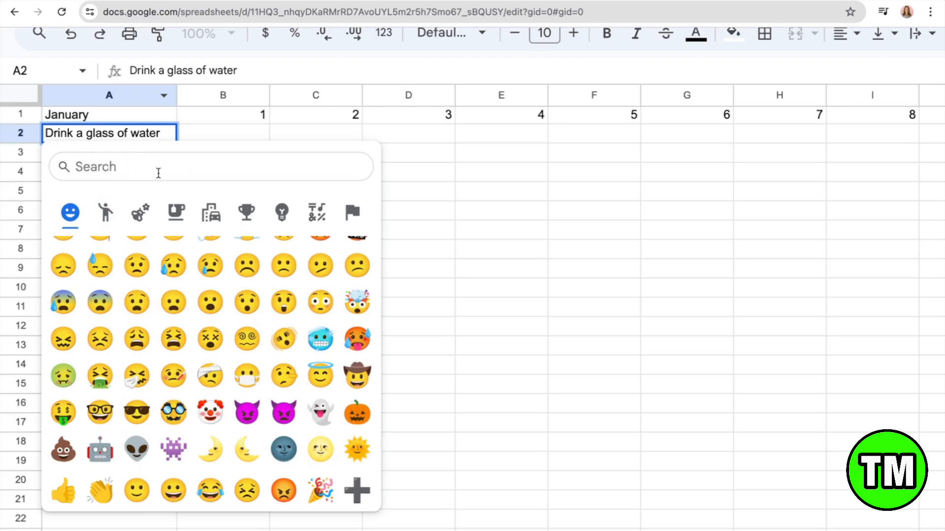
pyautogui.write('water')
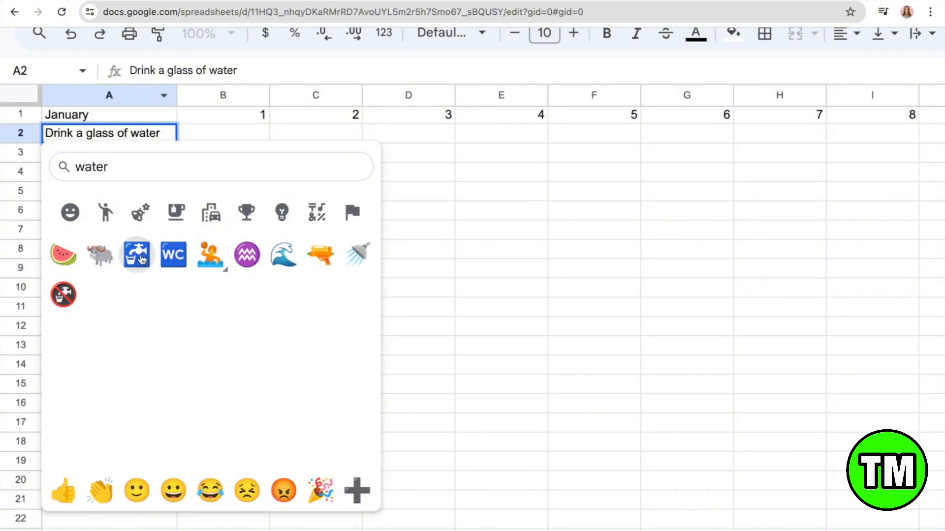
pyautogui.click(136, 254)
pyautogui.moveTo(177, 95); pyautogui.dragTo(186, 95)
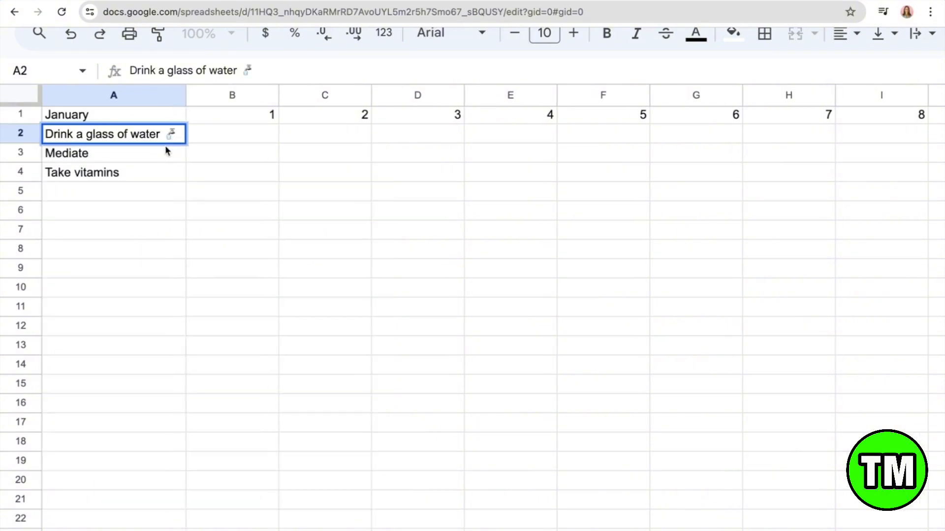
# - Add a meditation emoji after "Mediate" in A3 and a pill emoji after "Take vitamins" in A4
pyautogui.click(166, 156)
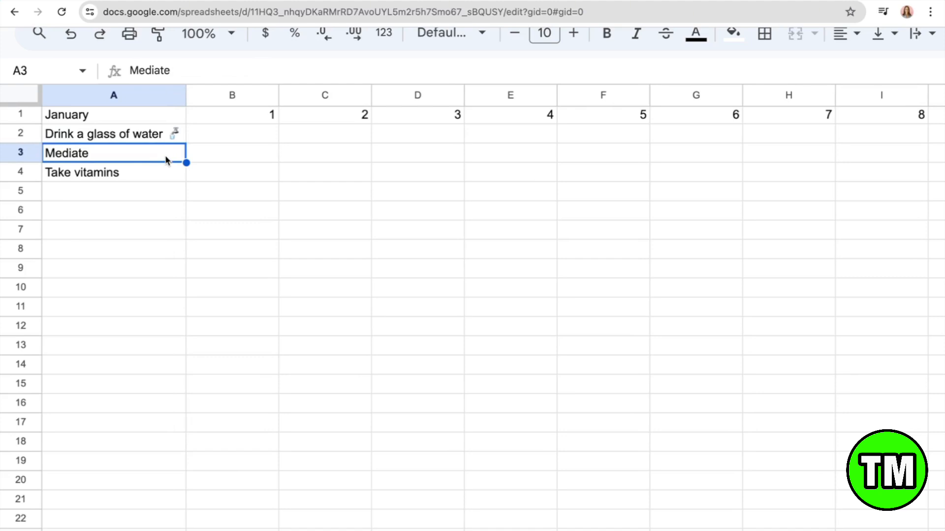
pyautogui.doubleClick(143, 153)
pyautogui.hotkey('ctrl', 'shift', 'f')
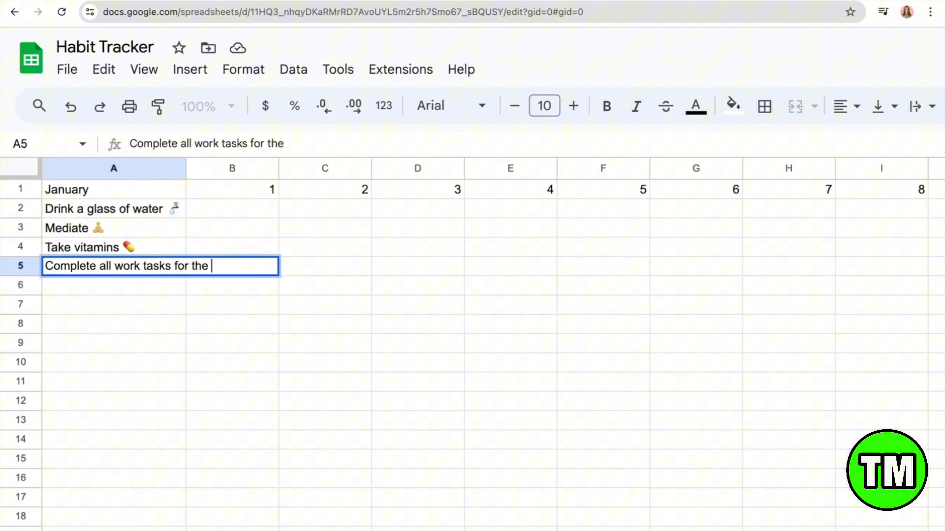
# - Enter the habit "Complete all work tasks for the day" in A5 and widen column A to fit it
pyautogui.write('day')
pyautogui.click(364, 379)
pyautogui.moveTo(186, 168); pyautogui.dragTo(251, 167)
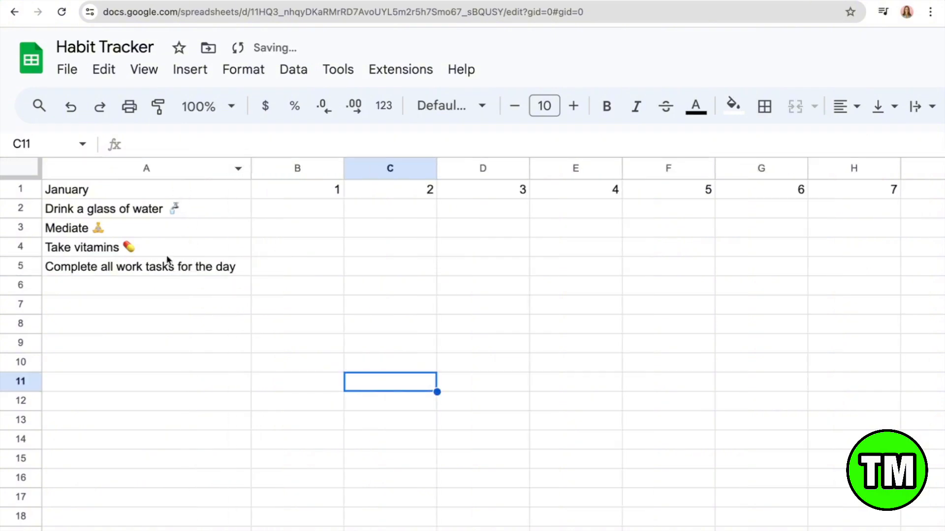
# - Fill A6 to A10 with habits and matching emojis, from "Take a short walk or stretch break every hour" to "Go to bed at a 23.30 pm"
pyautogui.click(165, 290)
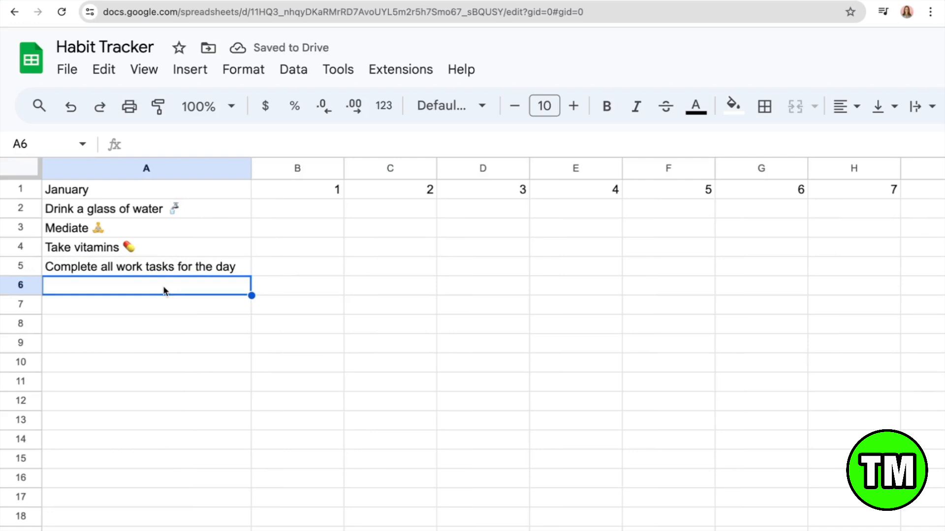
pyautogui.write('TA')
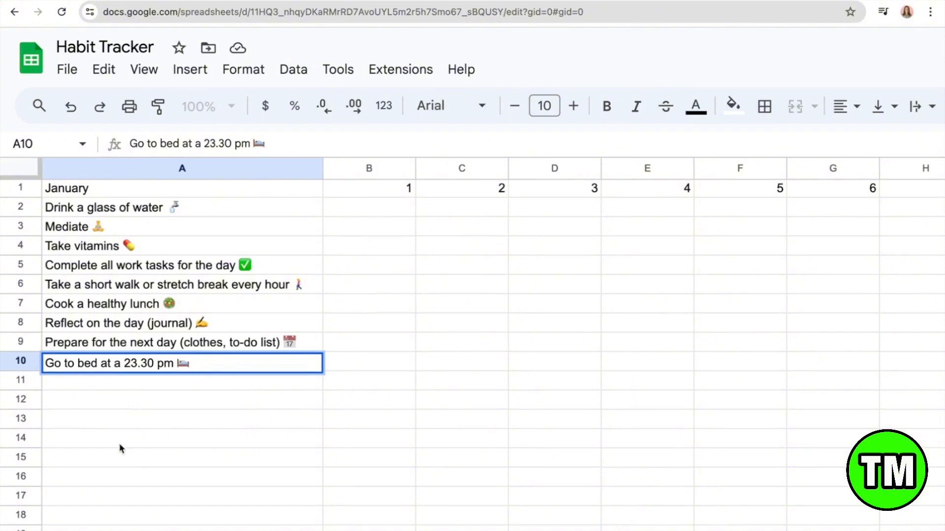
pyautogui.click(113, 439)
# - Narrow the day columns B to AF so each is only slightly wider than its number
pyautogui.hscroll(5, 362, 298)
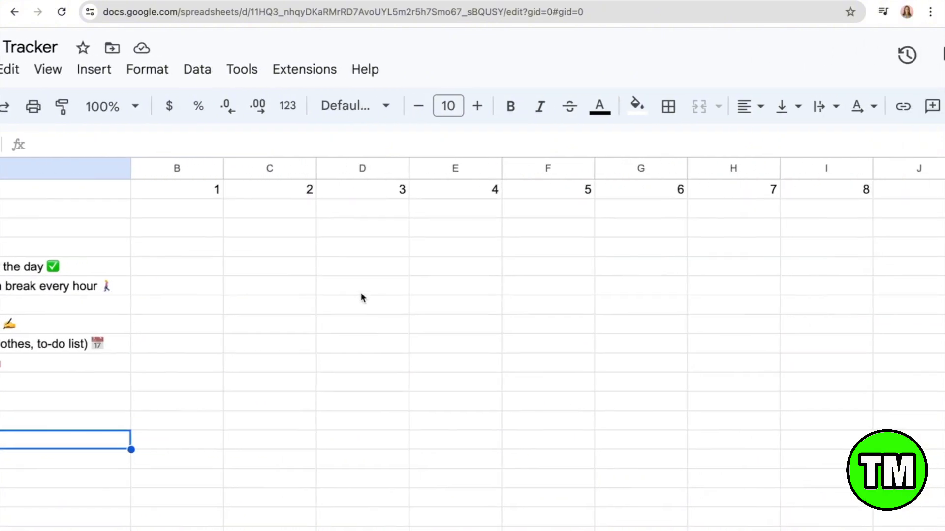
pyautogui.hscroll(-2, 361, 298)
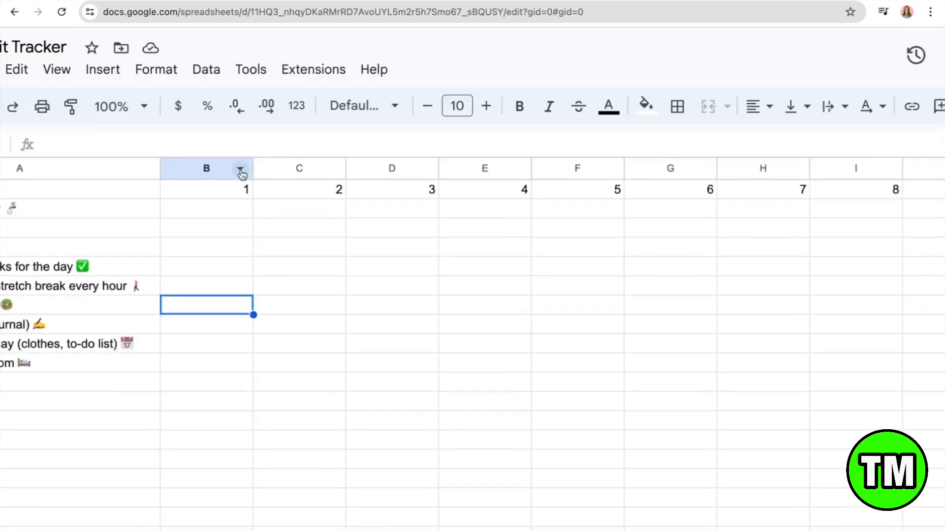
pyautogui.moveTo(246, 71); pyautogui.dragTo(244, 71)
pyautogui.moveTo(253, 170); pyautogui.dragTo(203, 168)
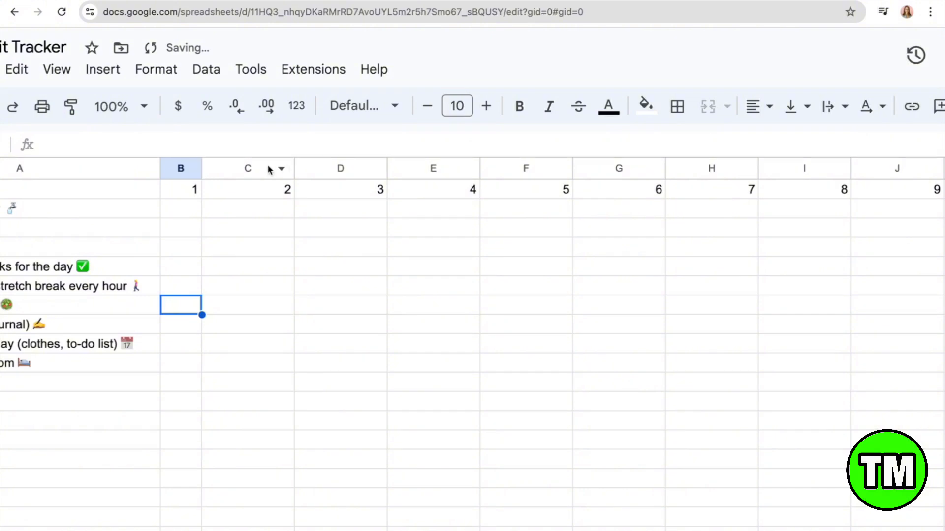
pyautogui.moveTo(293, 167); pyautogui.dragTo(293, 168)
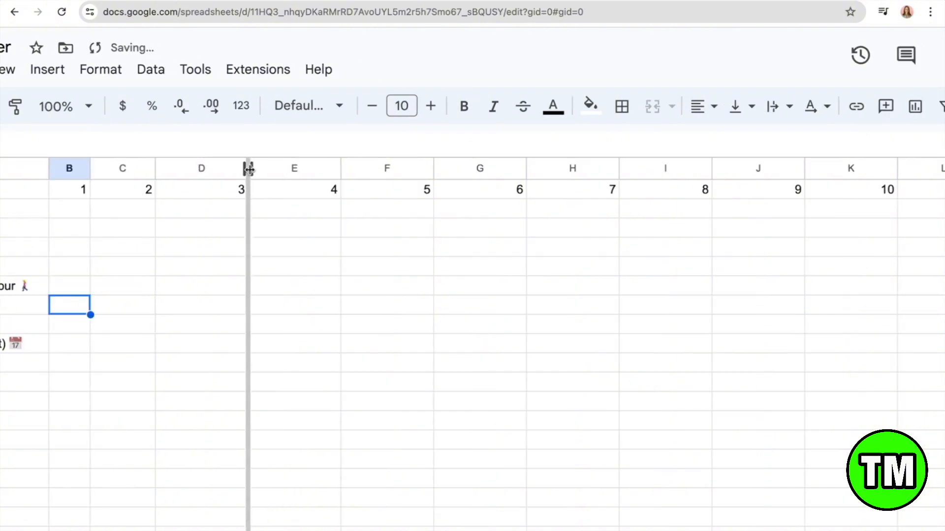
pyautogui.moveTo(248, 169); pyautogui.dragTo(137, 167)
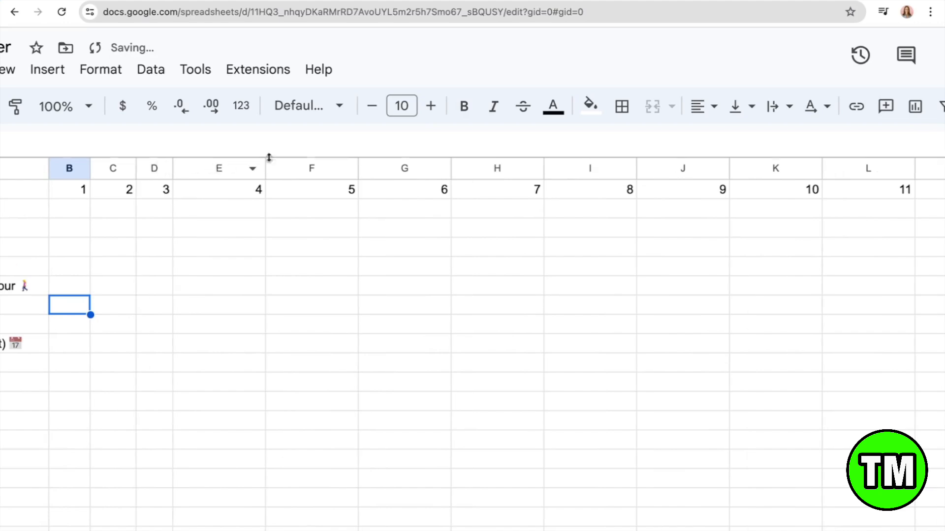
pyautogui.moveTo(265, 169); pyautogui.dragTo(219, 168)
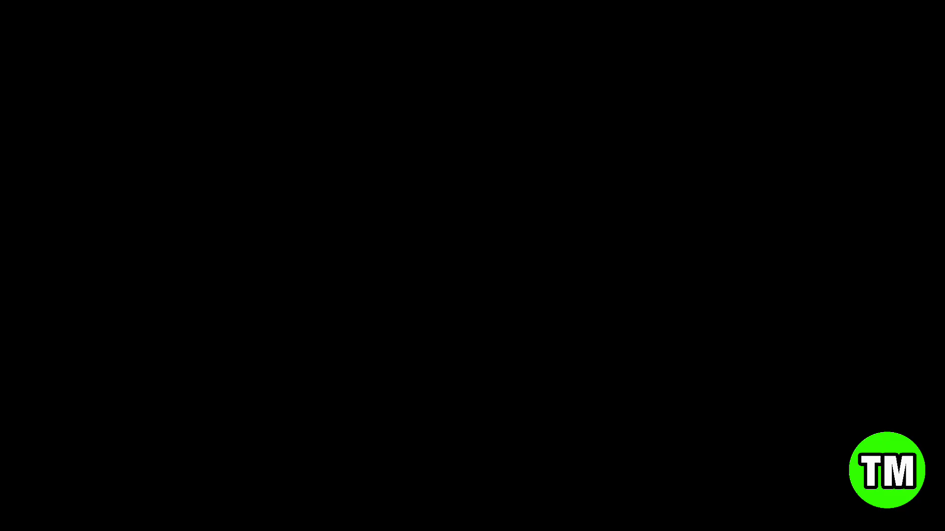
# - Insert checkboxes in B2:AF10, covering every habit for all 31 days
pyautogui.hscroll(5, 273, 168)
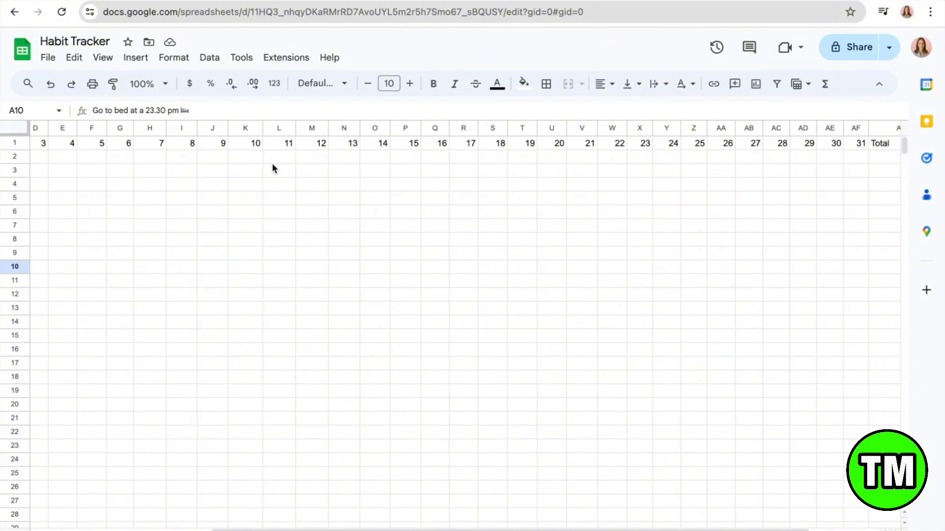
pyautogui.hscroll(-10, 258, 179)
pyautogui.hscroll(1, 257, 179)
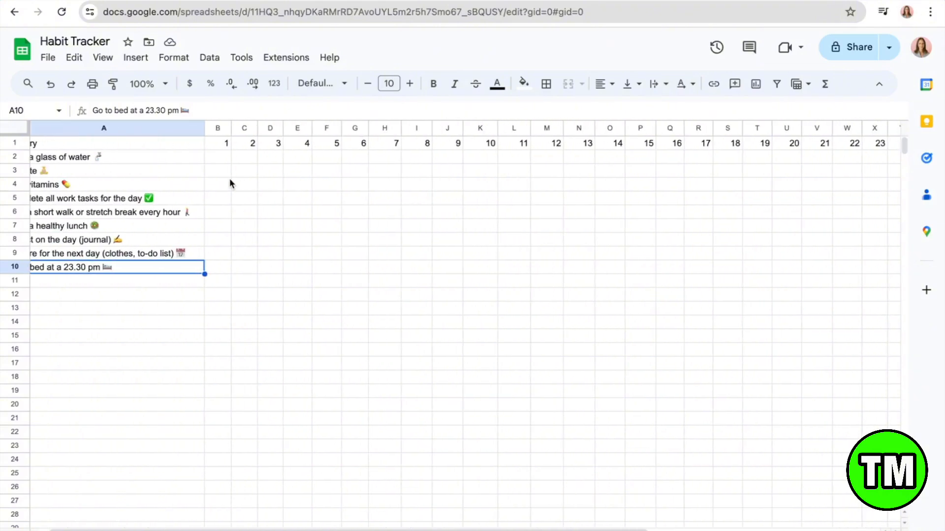
pyautogui.moveTo(226, 268); pyautogui.dragTo(753, 157)
pyautogui.hscroll(-5, 678, 241)
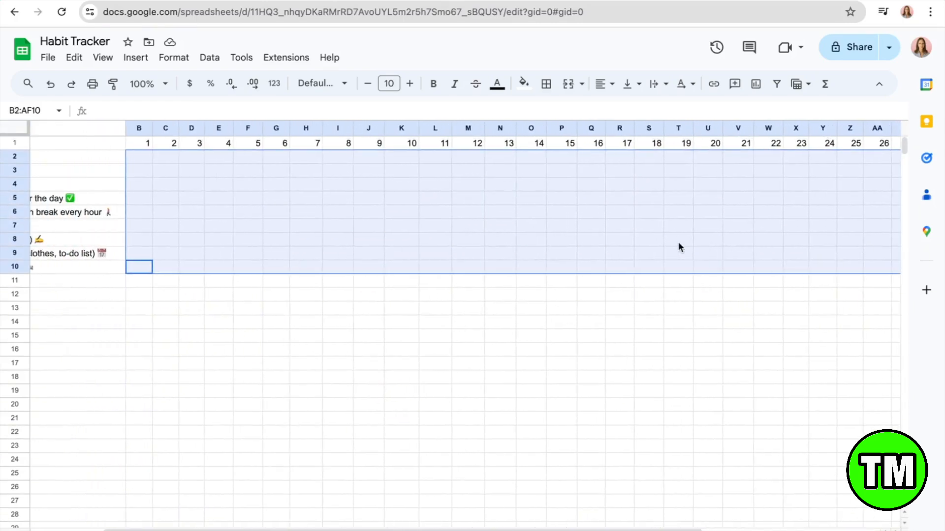
pyautogui.hscroll(-1, 196, 184)
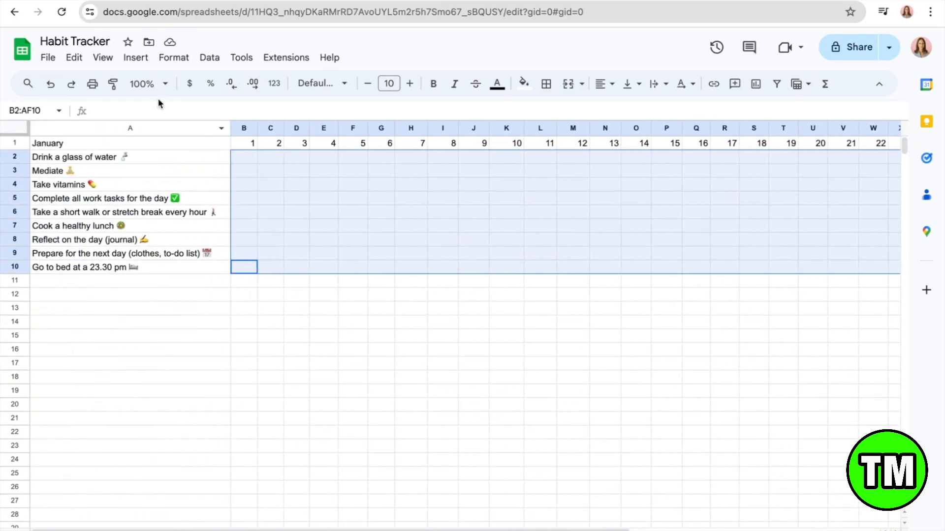
pyautogui.click(136, 60)
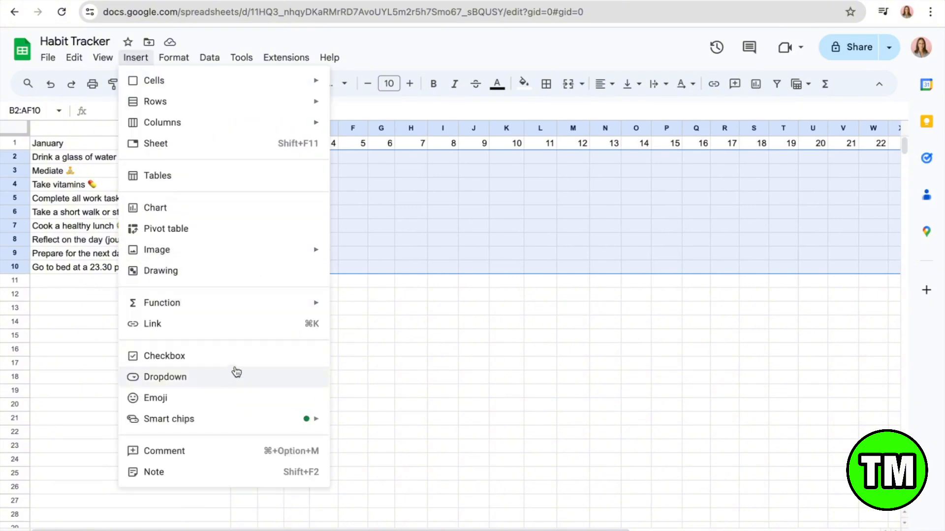
pyautogui.click(151, 356)
pyautogui.click(266, 351)
pyautogui.hscroll(2, 267, 352)
pyautogui.hscroll(-1, 266, 352)
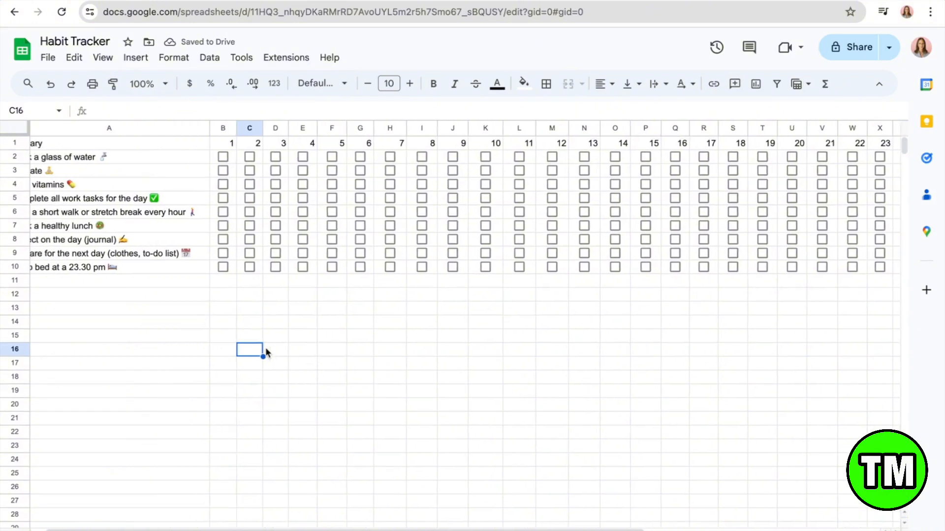
pyautogui.hscroll(-1, 256, 352)
pyautogui.scroll(1, 256, 353)
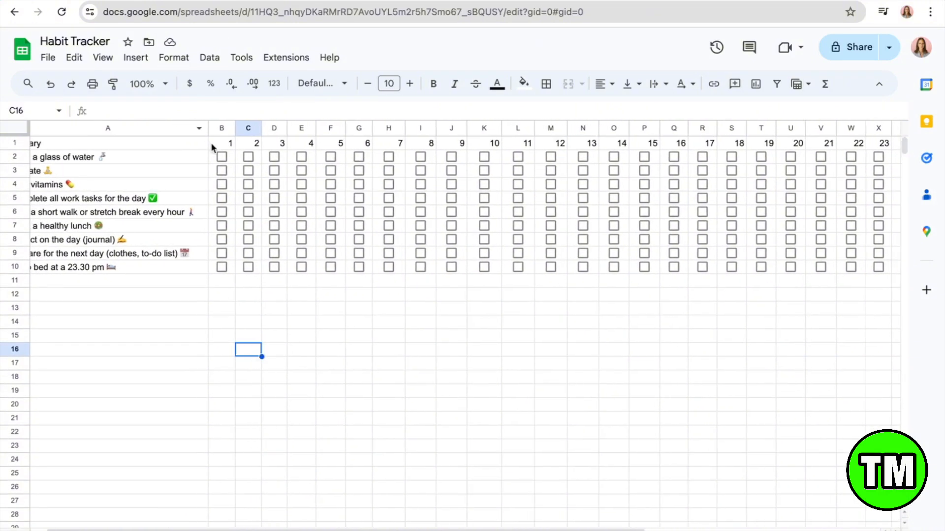
# - Centre the day numbers 1 to 31 horizontally in B1:AF1
pyautogui.moveTo(220, 144); pyautogui.dragTo(891, 145)
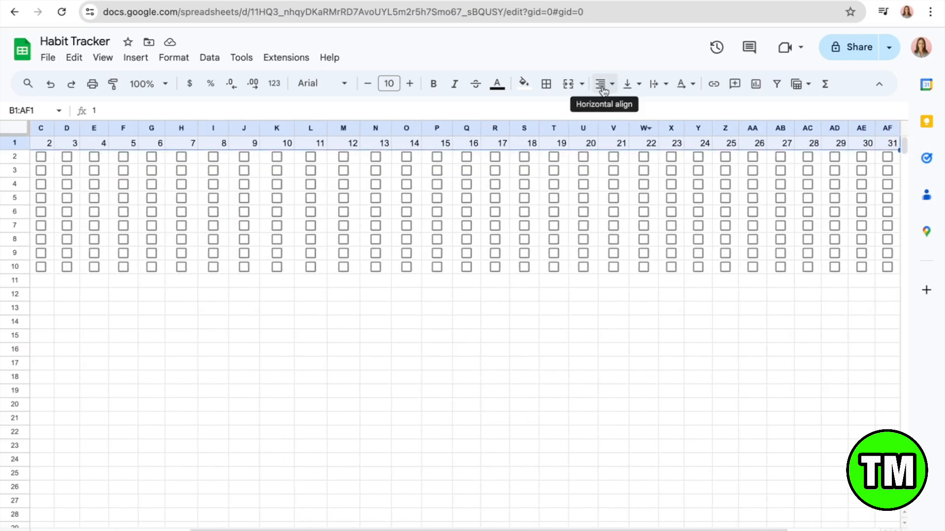
pyautogui.click(603, 87)
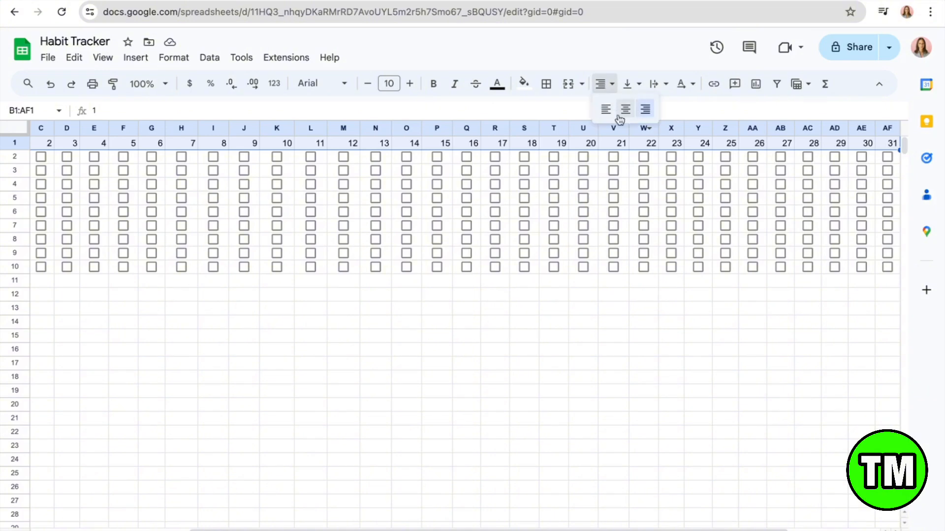
pyautogui.click(624, 111)
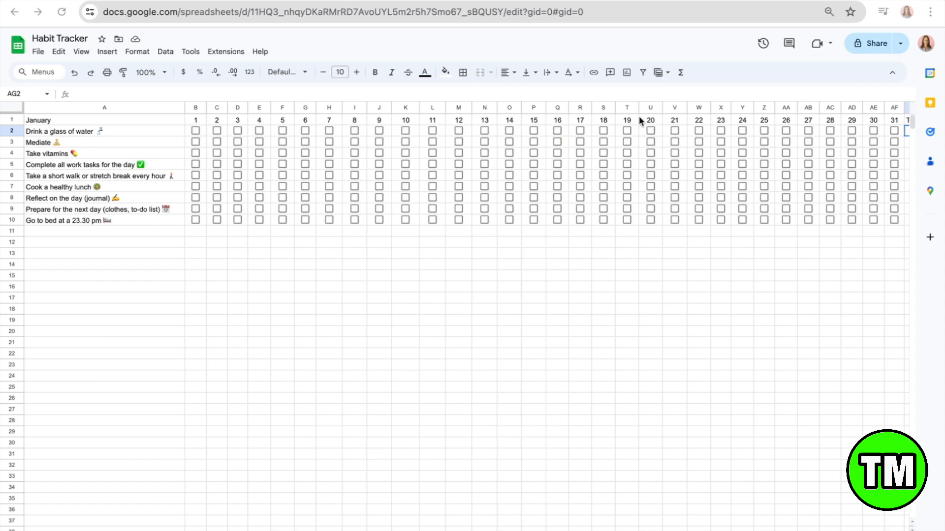
# - Enter the formula =COUNTIF(B2:AF2,TRUE) in AG2 under Total to count the first habit's checked days
pyautogui.hscroll(3, 639, 116)
pyautogui.click(828, 120)
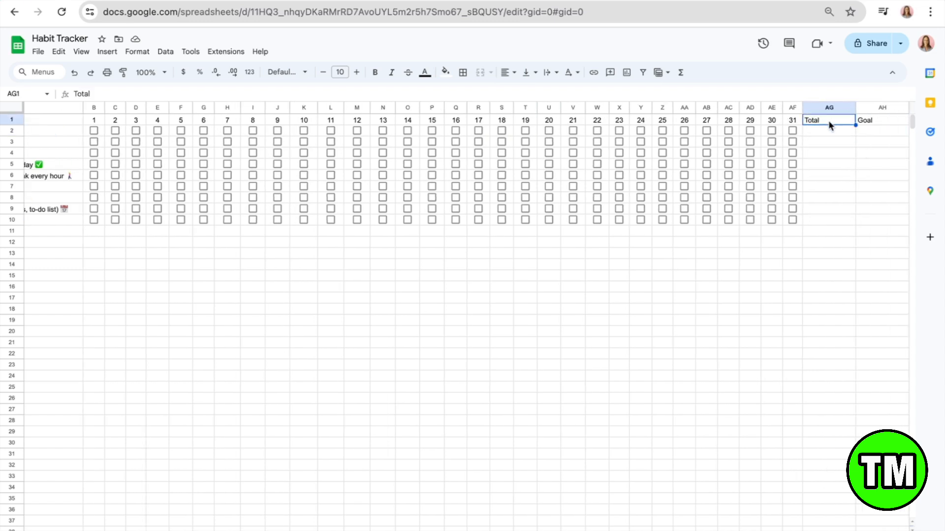
pyautogui.click(827, 128)
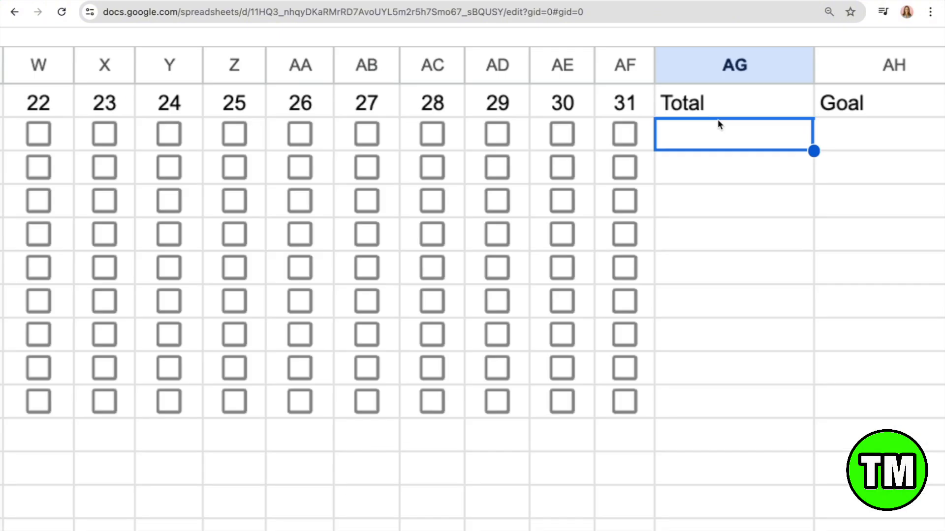
pyautogui.doubleClick(719, 132)
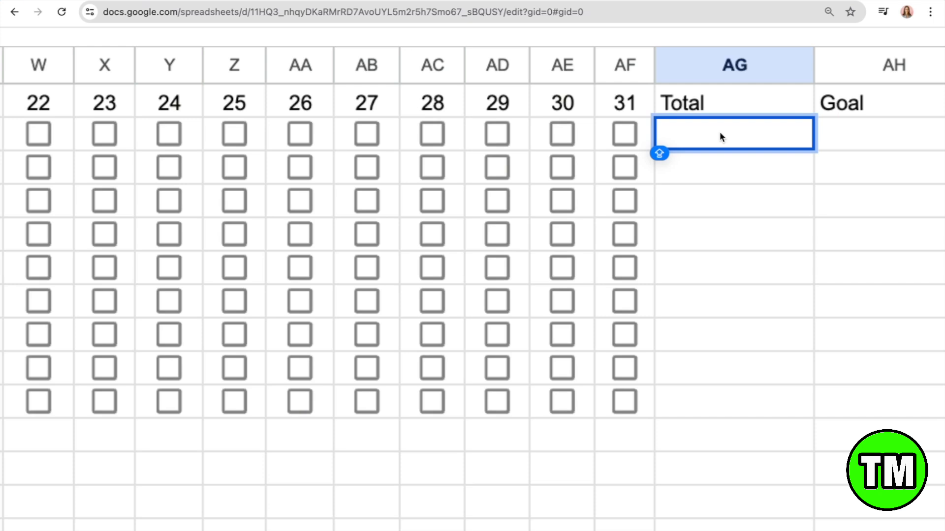
pyautogui.write('=CO')
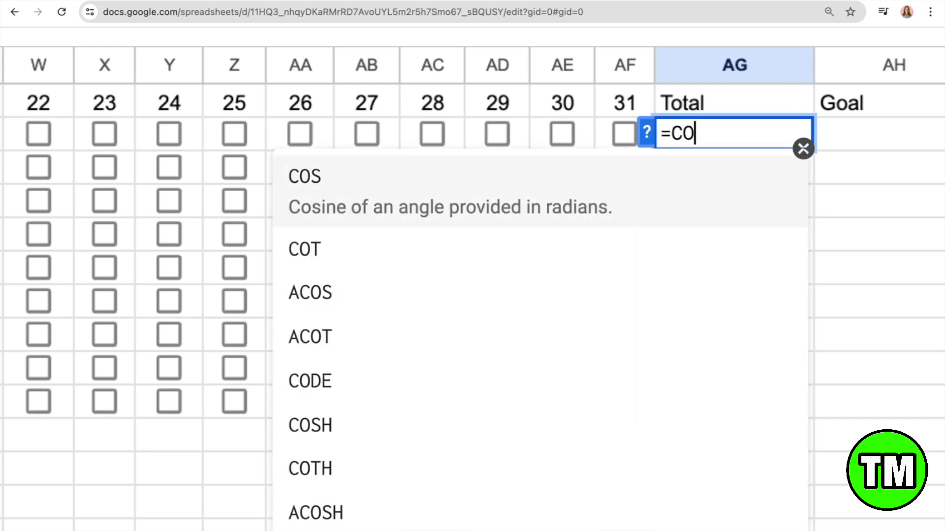
pyautogui.write('UNTIF')
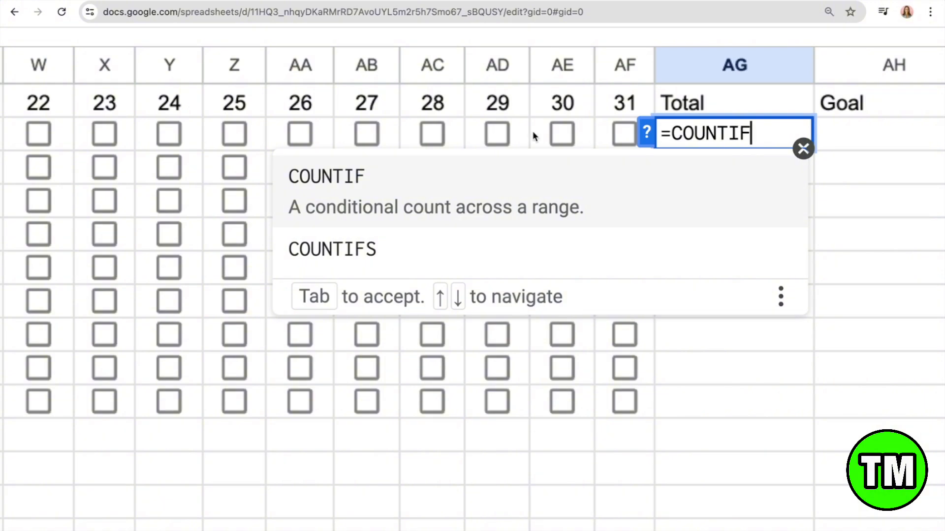
pyautogui.click(348, 195)
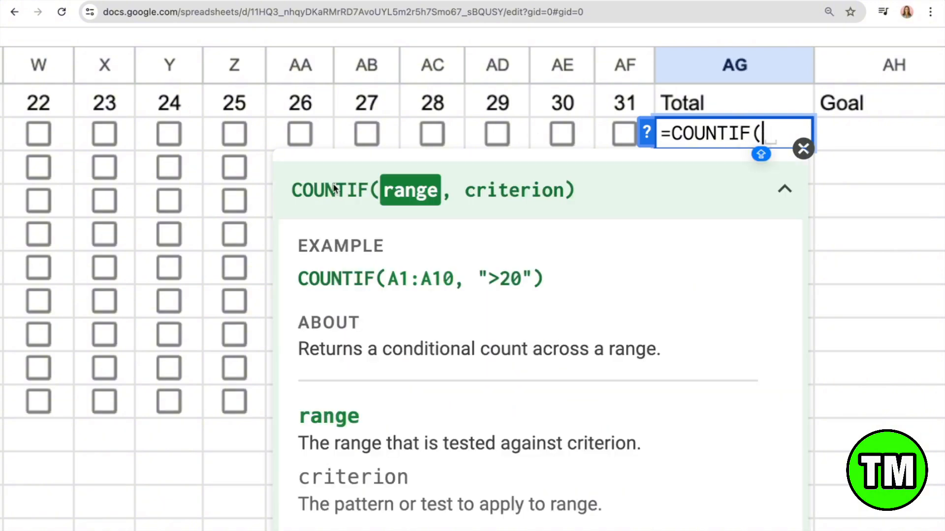
pyautogui.click(154, 132)
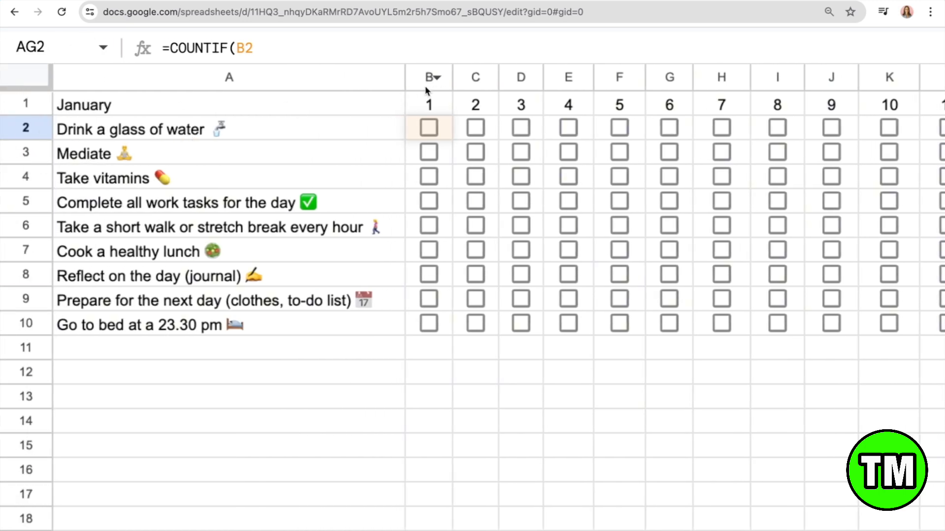
pyautogui.scroll(1, 242, 181)
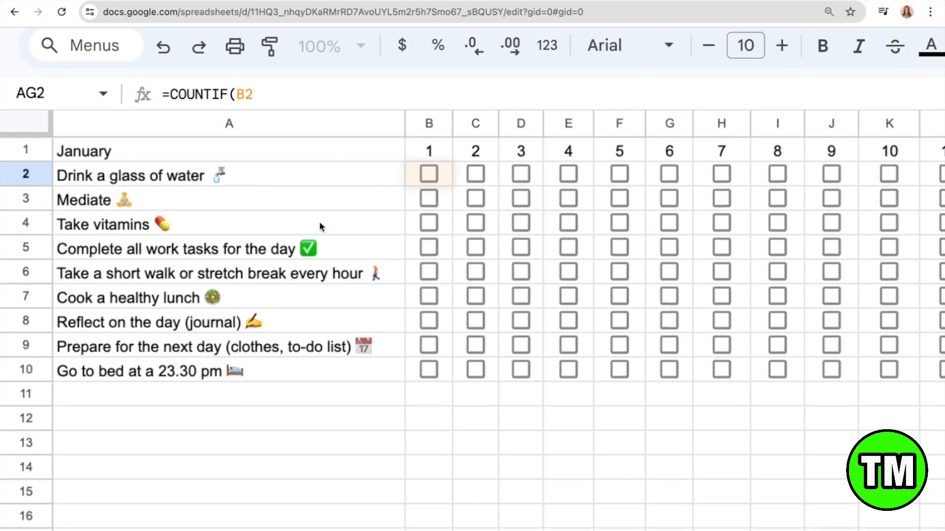
pyautogui.hscroll(10, 453, 223)
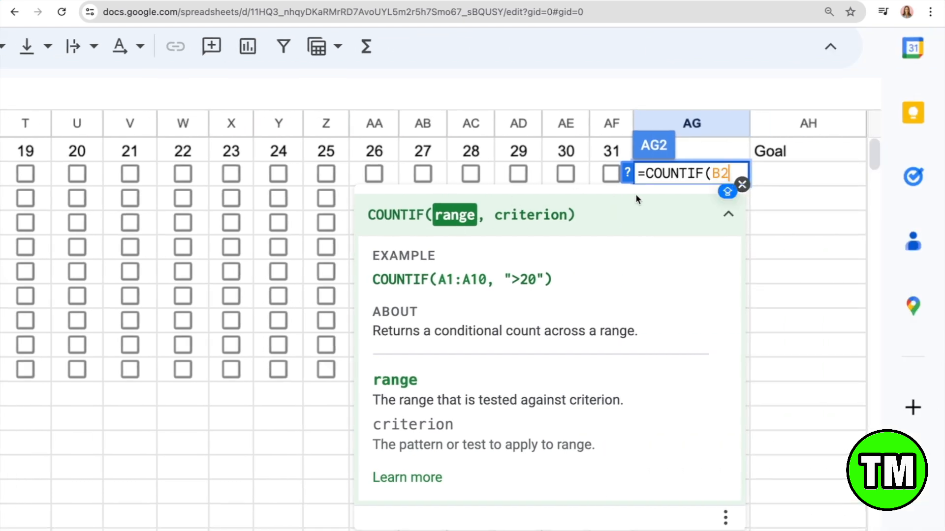
pyautogui.write(':')
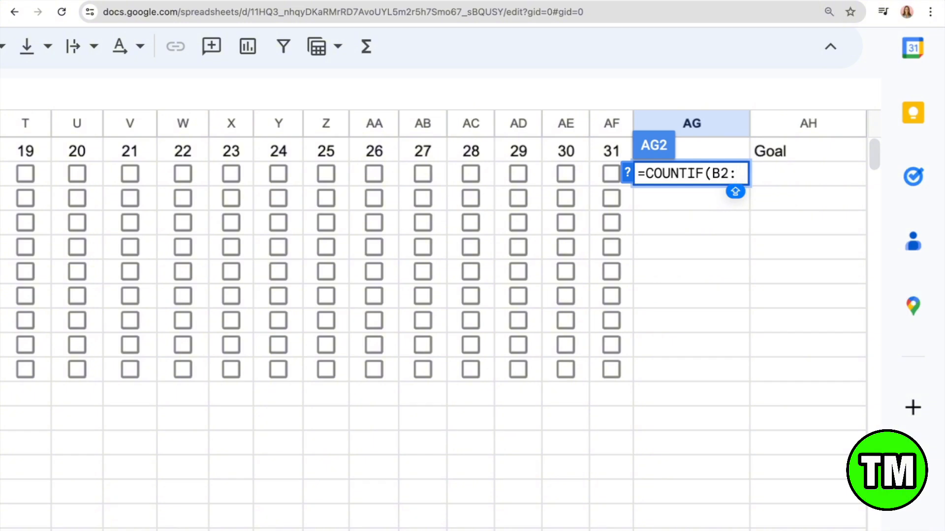
pyautogui.write('AF2')
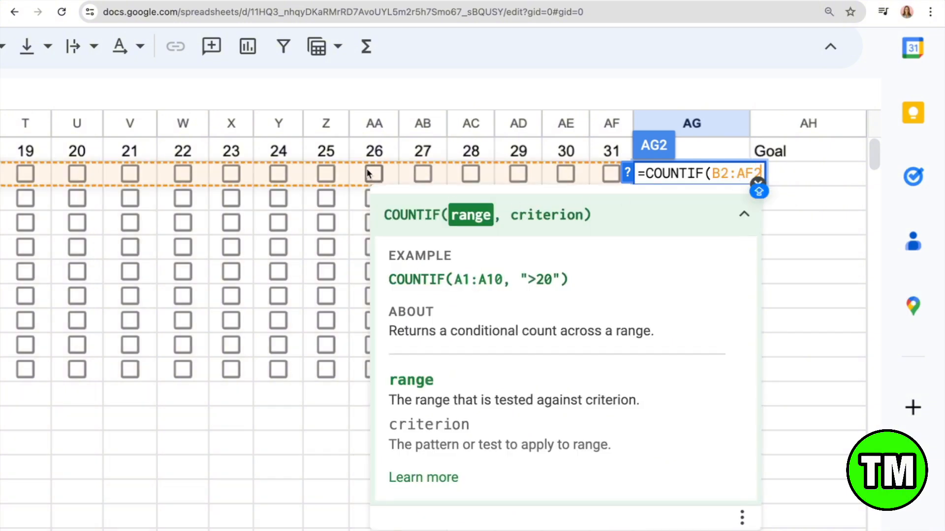
pyautogui.hscroll(-10, 369, 173)
pyautogui.hscroll(-10, 246, 177)
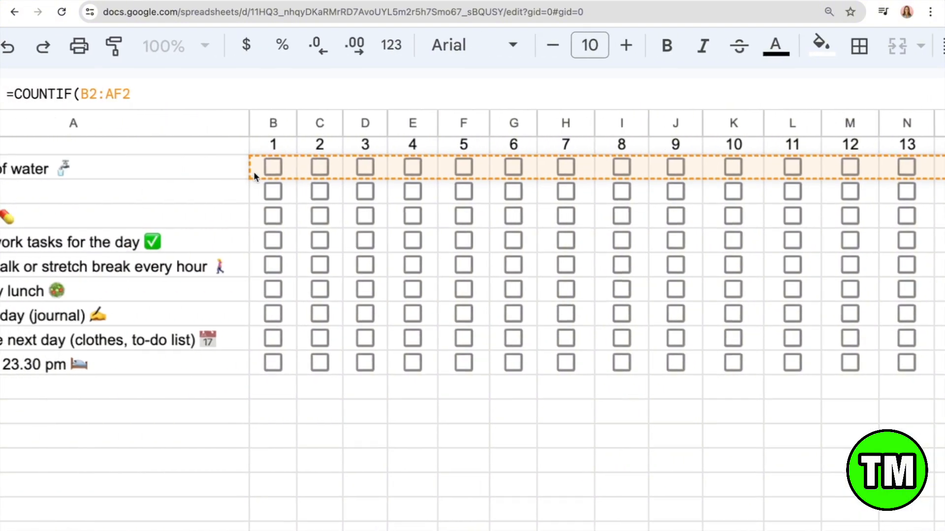
pyautogui.hscroll(15, 253, 172)
pyautogui.hscroll(5, 253, 171)
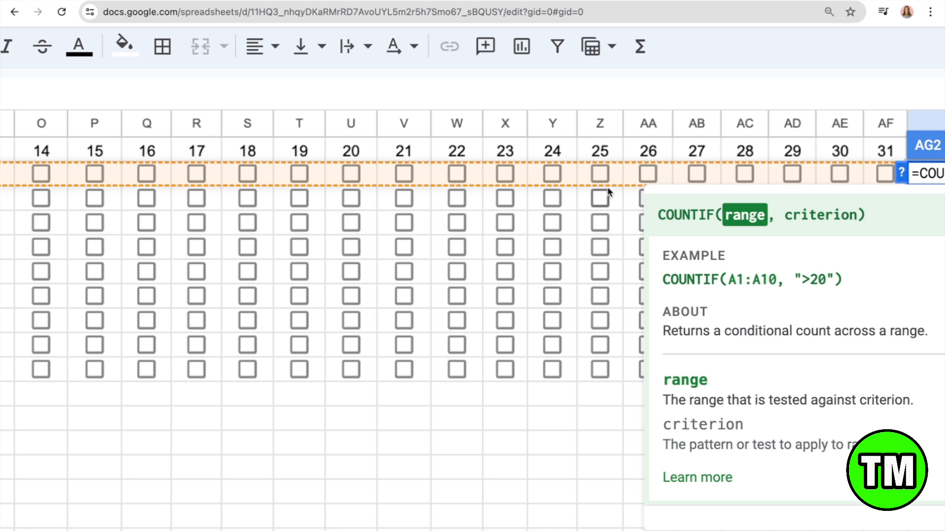
pyautogui.hscroll(5, 792, 175)
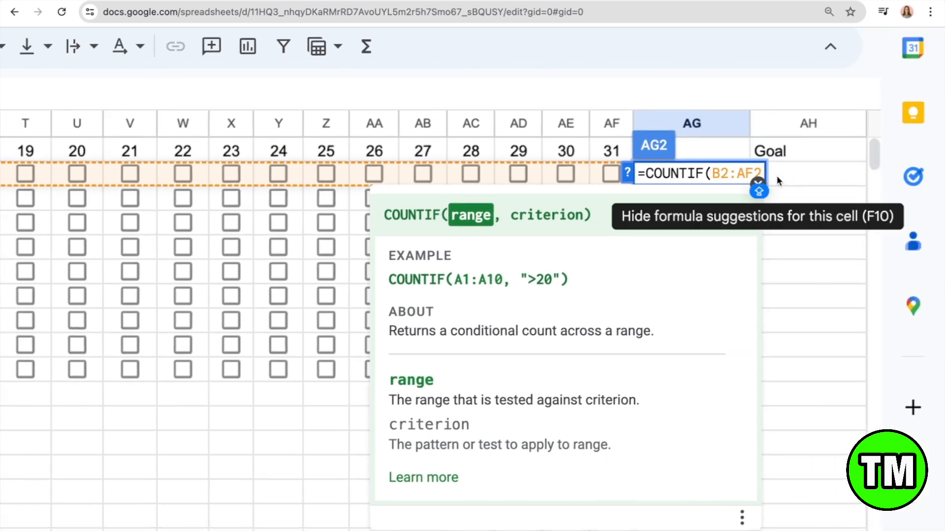
pyautogui.write(',')
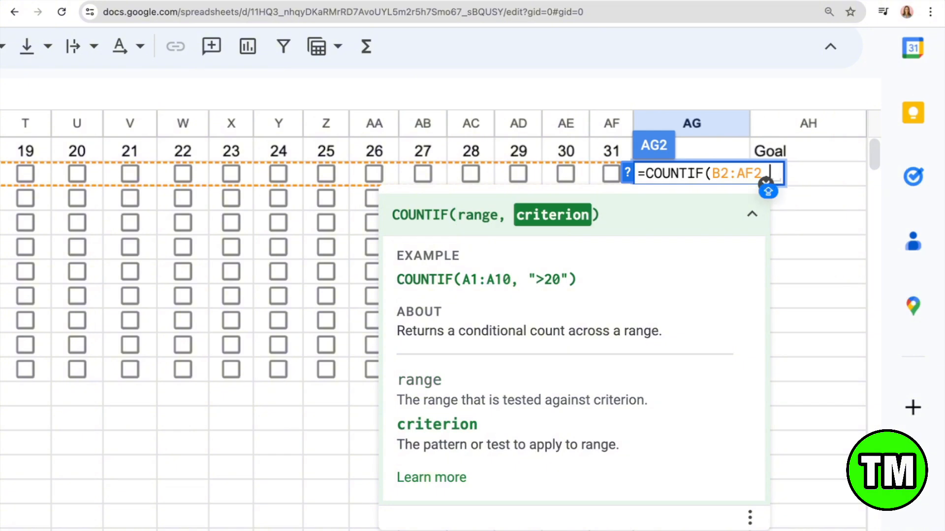
pyautogui.write('TRUE')
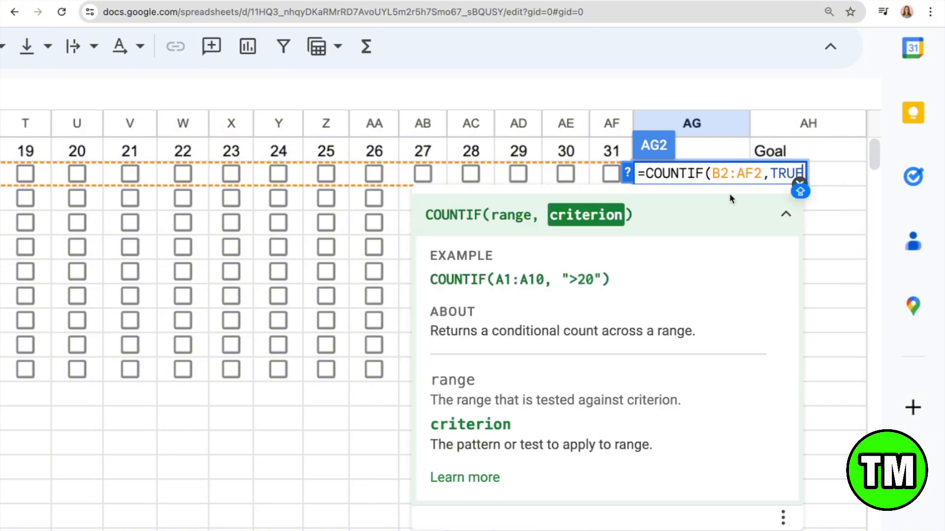
pyautogui.write(')')
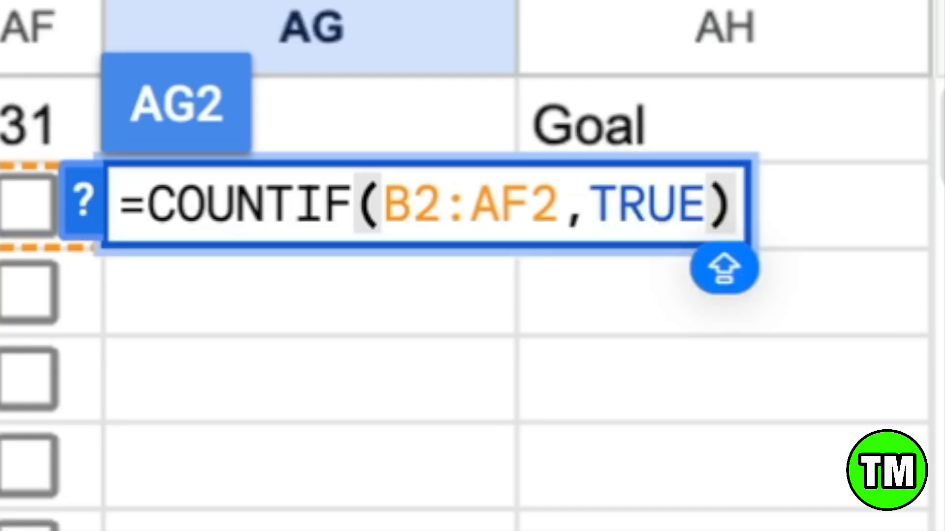
pyautogui.press('Return')
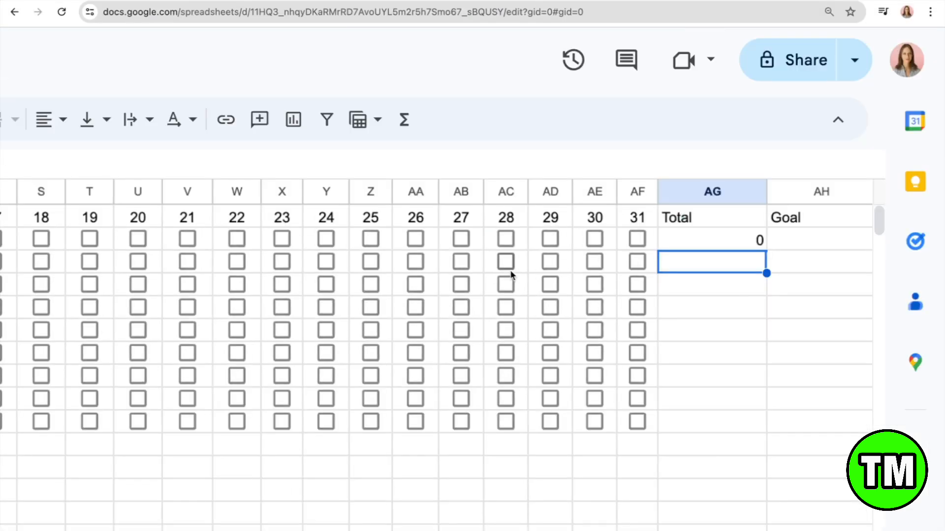
# - Test the Total formula by checking the boxes for days 26 to 29 in the "Drink a glass of water" row
pyautogui.click(462, 236)
pyautogui.click(515, 241)
pyautogui.click(552, 239)
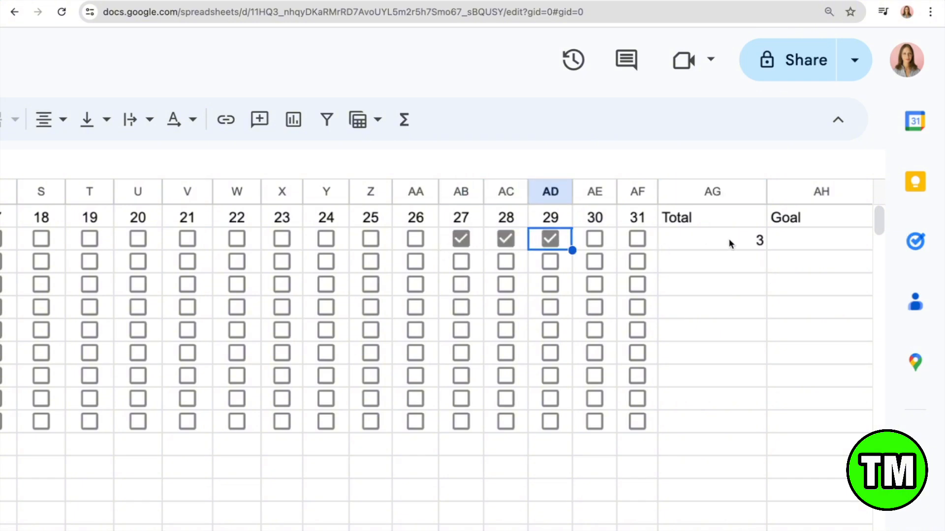
pyautogui.scroll(-1, 722, 234)
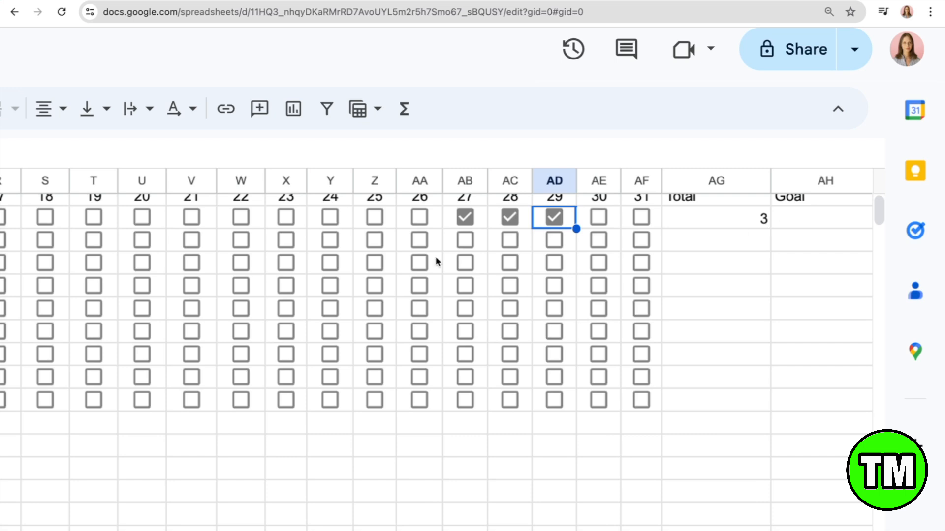
pyautogui.click(421, 221)
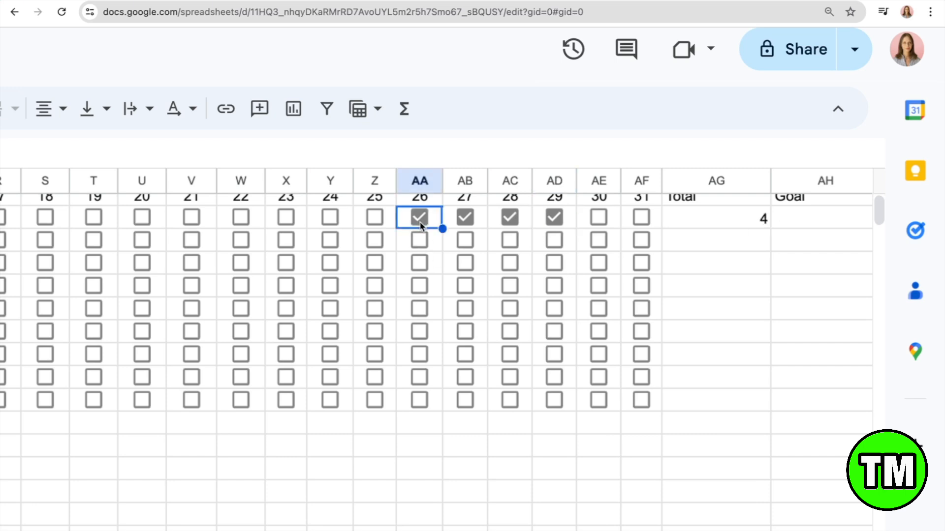
# - Uncheck the test boxes for days 26 to 29 in the "Drink a glass of water" row
pyautogui.click(421, 225)
pyautogui.click(463, 219)
pyautogui.click(511, 225)
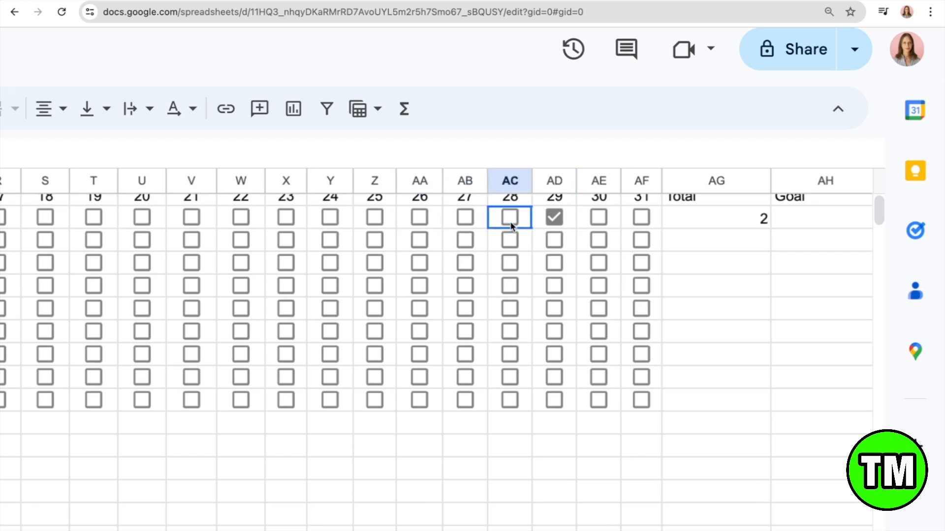
pyautogui.click(550, 219)
pyautogui.scroll(1, 550, 266)
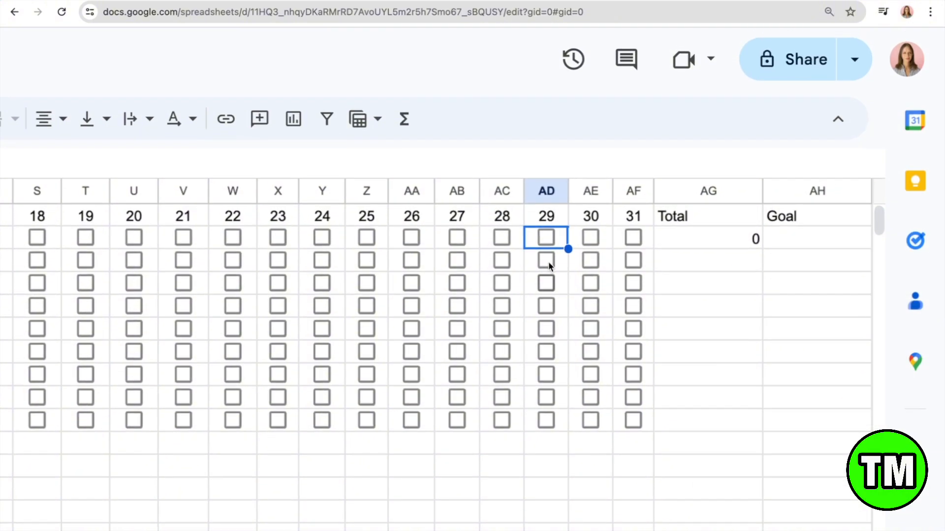
# - Fill the Total formula from AG2 down to AG10 so that every habit row has its own count
pyautogui.scroll(-1, 550, 266)
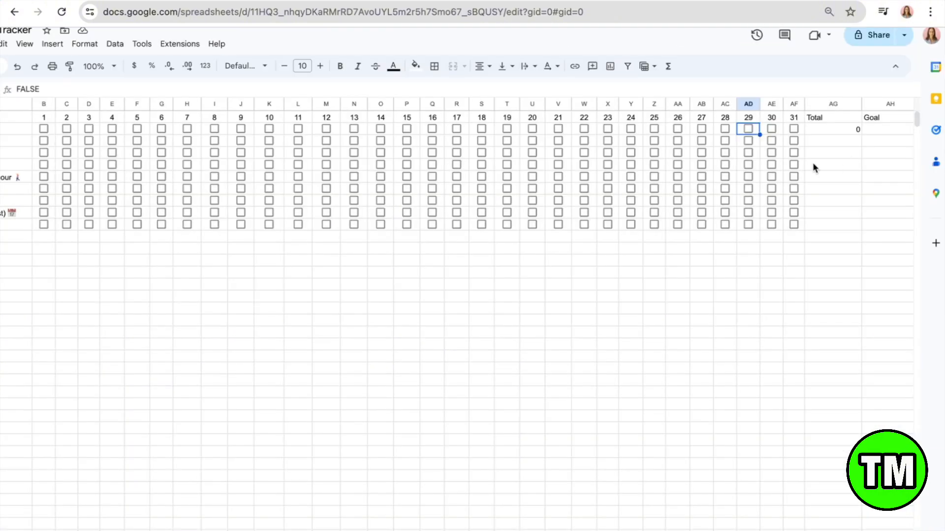
pyautogui.scroll(5, 854, 166)
pyautogui.hscroll(1, 853, 167)
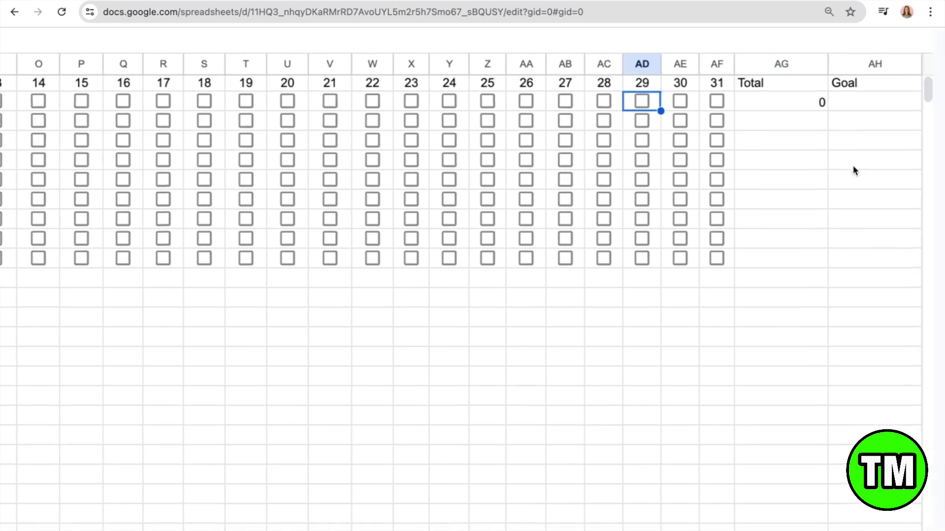
pyautogui.scroll(1, 812, 131)
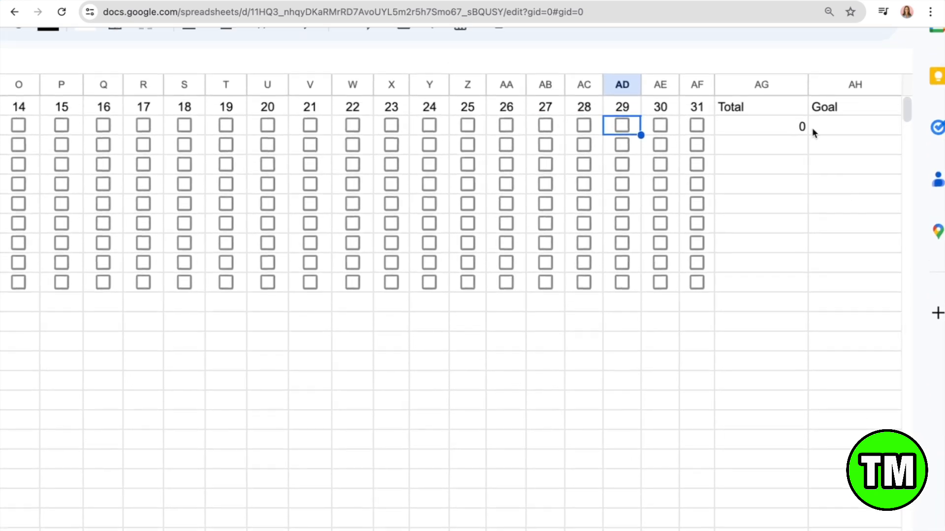
pyautogui.click(786, 130)
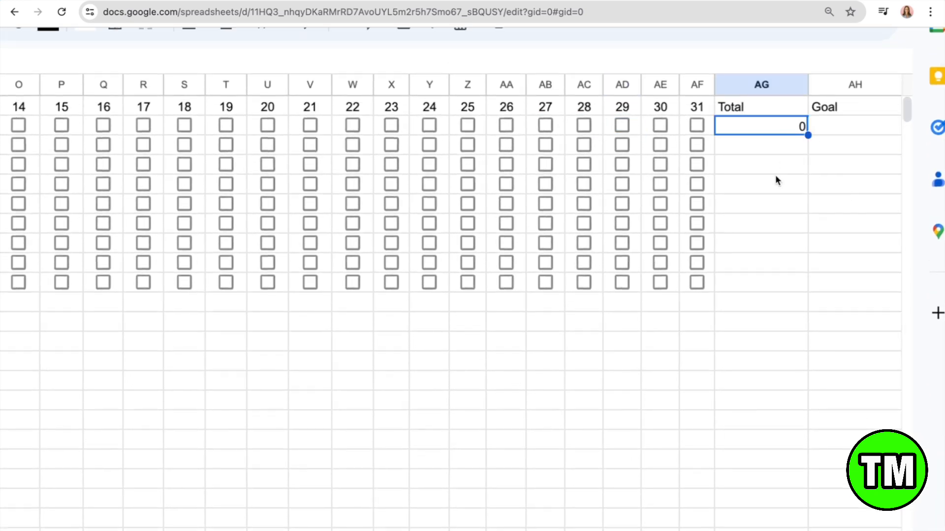
pyautogui.scroll(1, 776, 180)
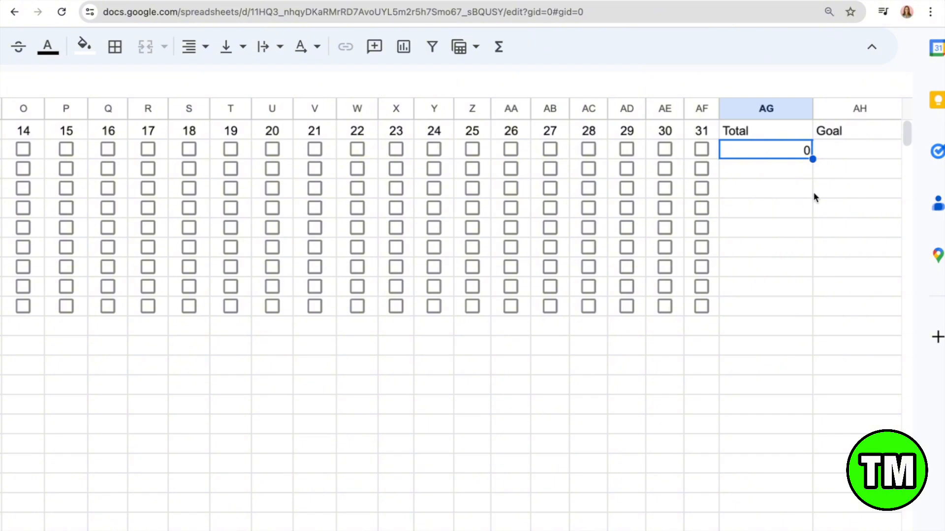
pyautogui.scroll(-1, 814, 196)
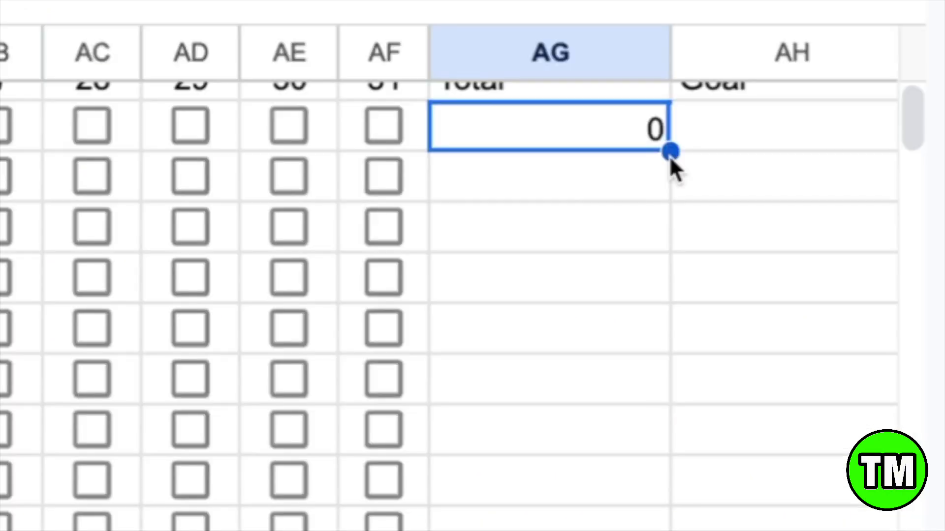
pyautogui.moveTo(669, 152); pyautogui.dragTo(669, 154)
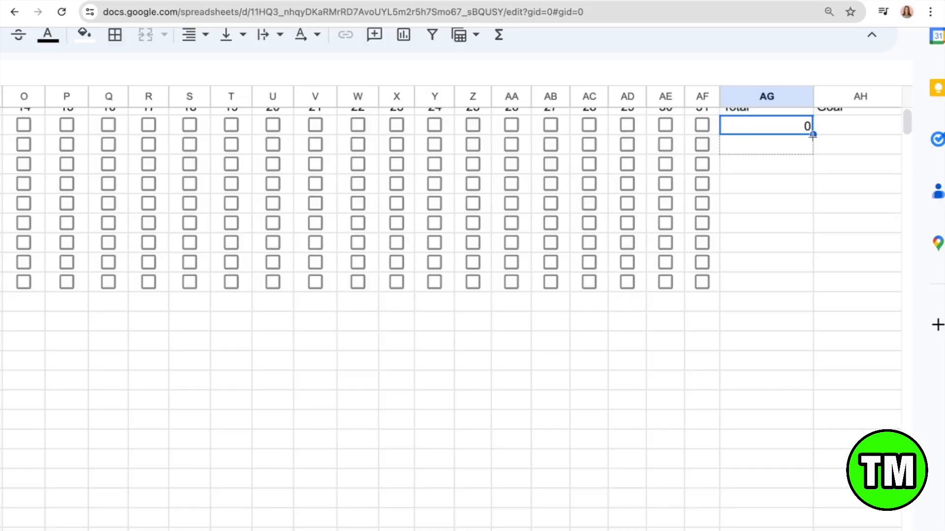
pyautogui.moveTo(812, 136); pyautogui.dragTo(799, 232)
pyautogui.scroll(2, 807, 217)
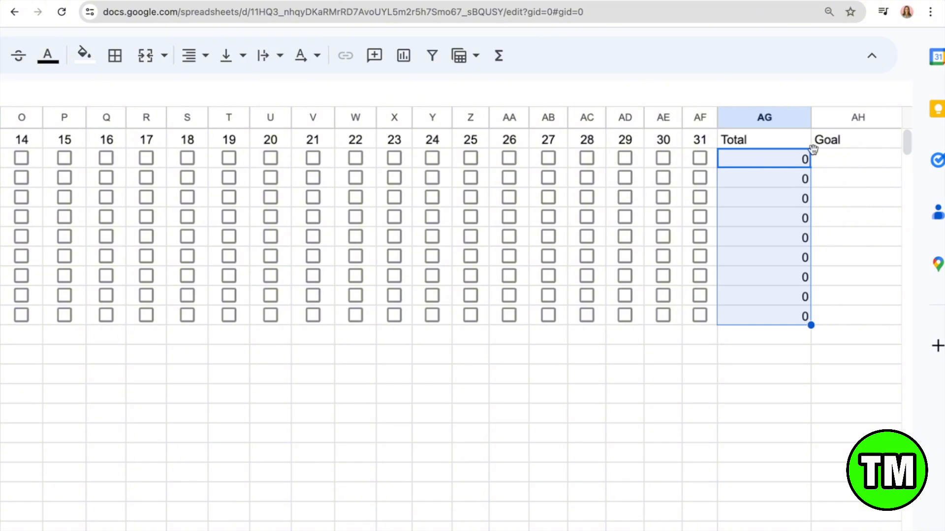
pyautogui.scroll(-2, 801, 203)
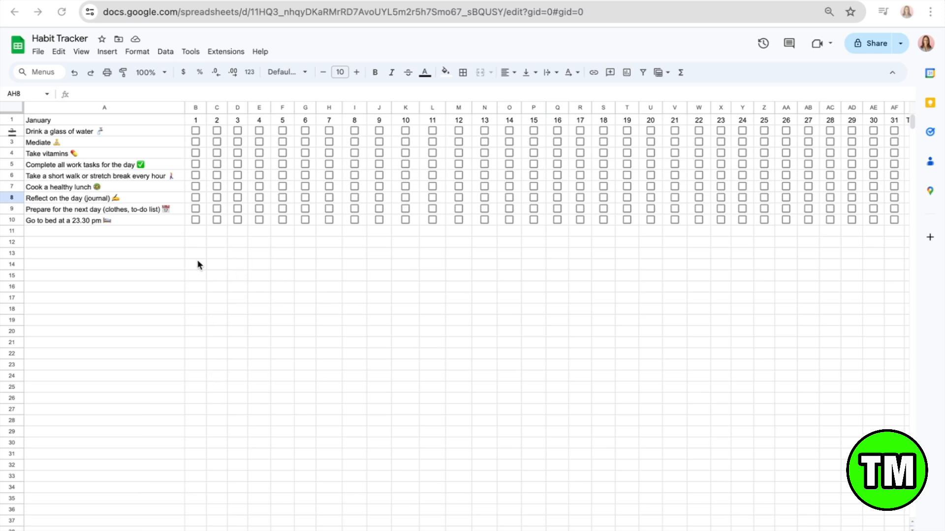
# - Enter the labels "Morning", "Day" and "Evening" in cells A11 to A13 below the habit list
pyautogui.click(197, 235)
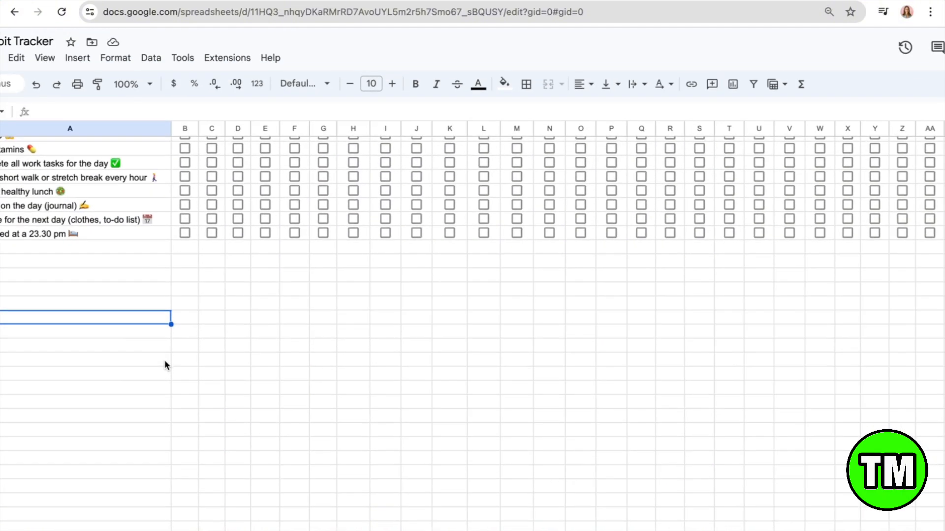
pyautogui.click(123, 257)
pyautogui.write('M')
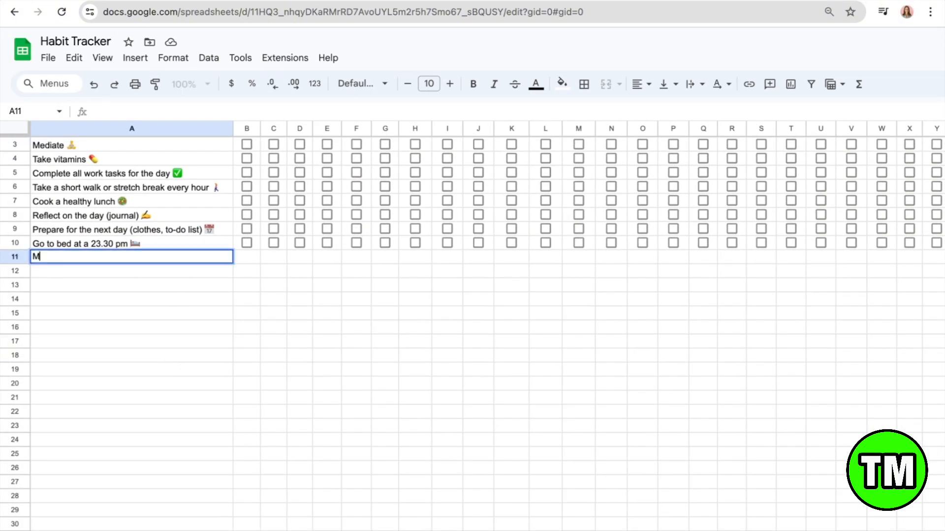
pyautogui.write('orning')
pyautogui.press('Return')
pyautogui.write('D')
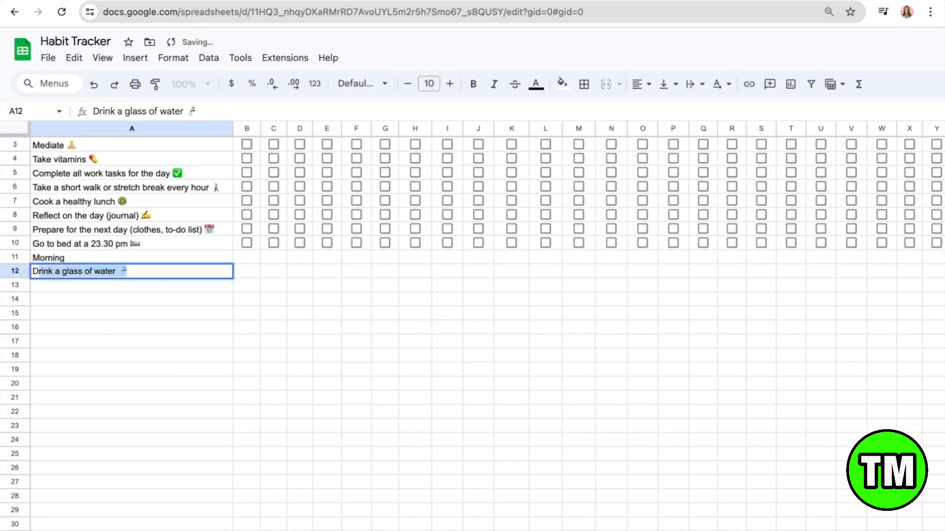
pyautogui.write('ay')
pyautogui.press('Return')
pyautogui.write('Evening')
# - Insert emojis on both sides of each label: a sun for "Morning", a person for "Day" and a round yellow face for "Evening"
pyautogui.click(142, 257)
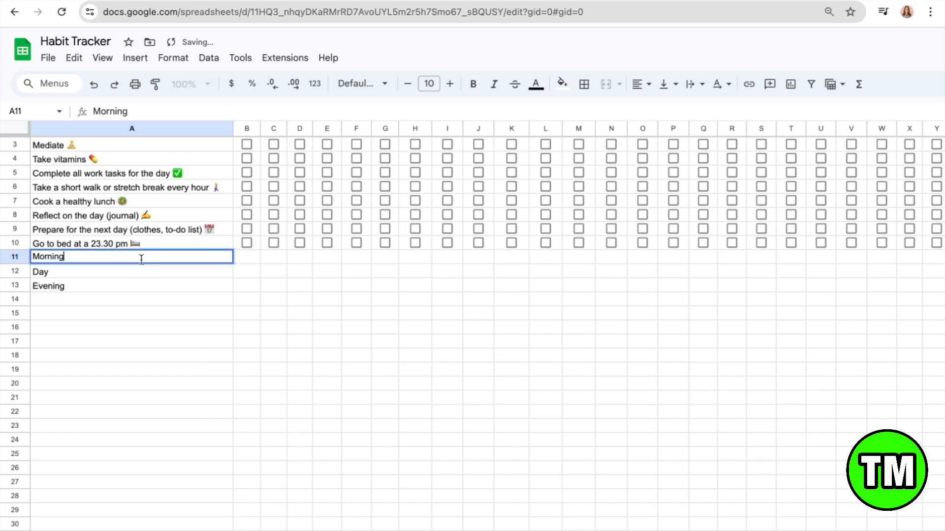
pyautogui.click(137, 59)
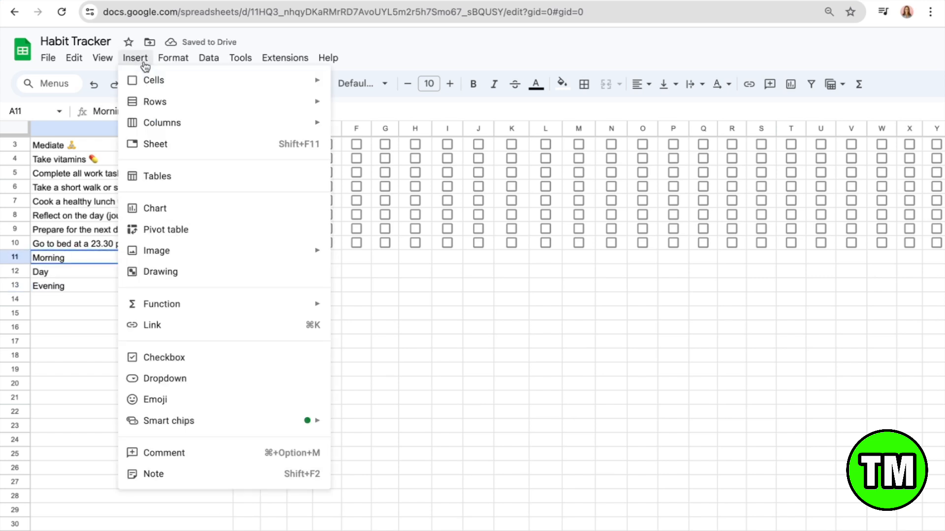
pyautogui.click(203, 399)
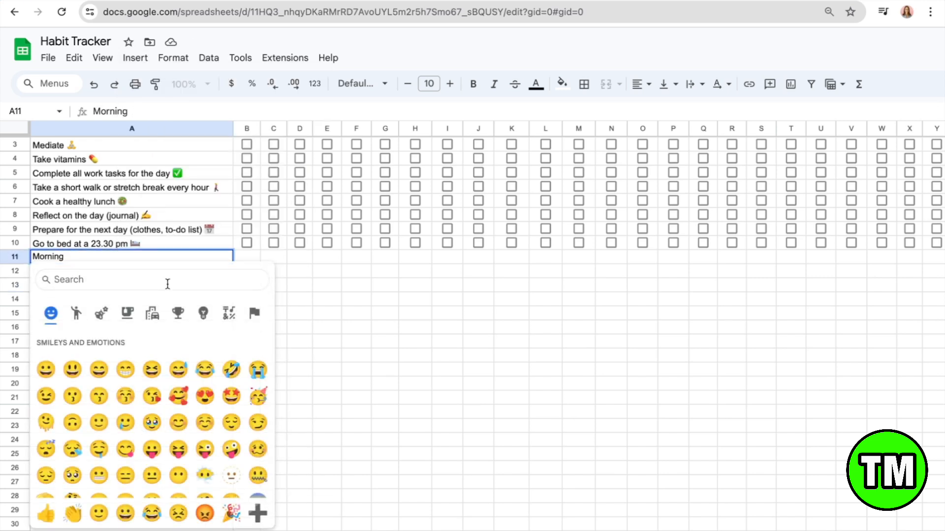
pyautogui.write('sun')
pyautogui.click(183, 349)
pyautogui.click(135, 58)
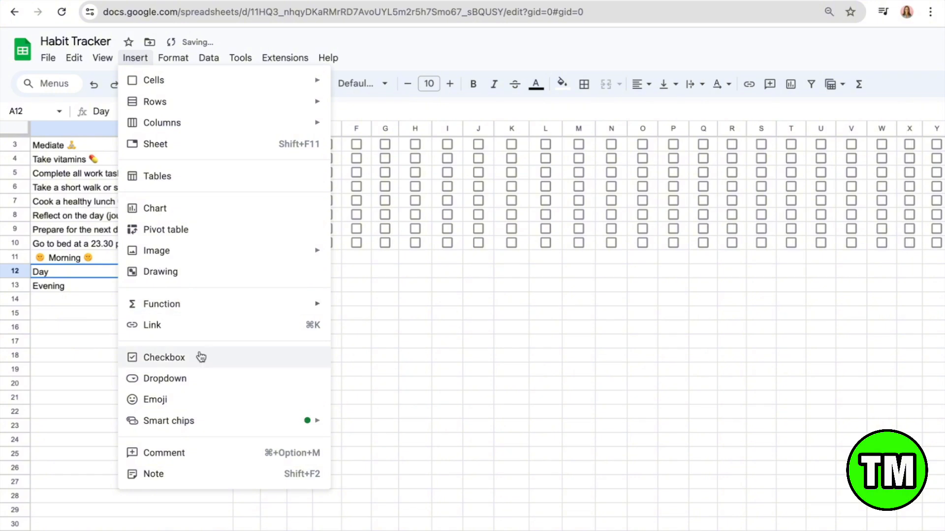
pyautogui.click(183, 399)
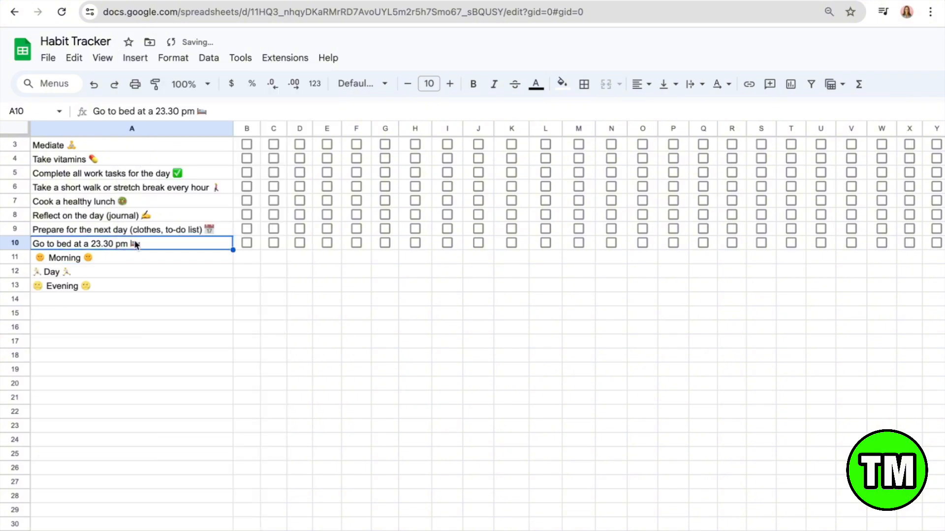
# - Copy the Morning, Day and Evening labels to cells I11 to I13 and clear the originals in A11:A13
pyautogui.moveTo(129, 257); pyautogui.dragTo(129, 283)
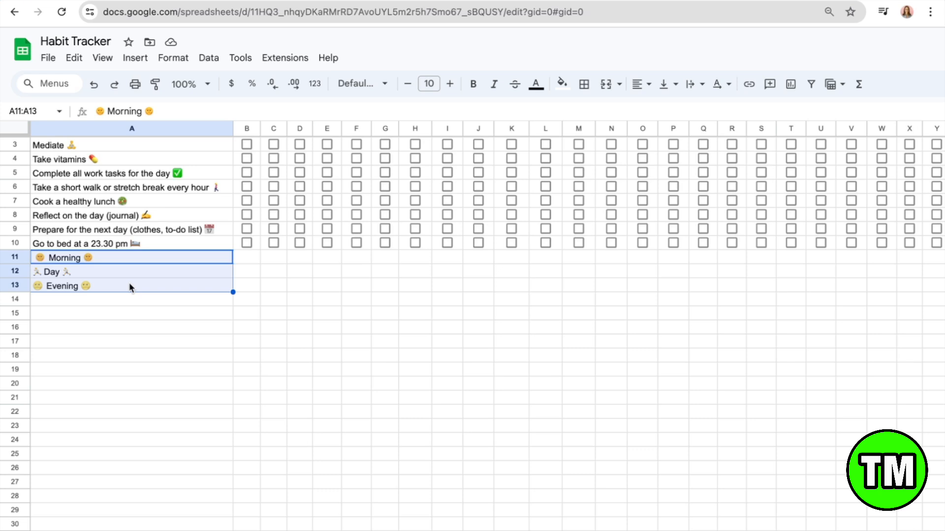
pyautogui.scroll(2, 129, 285)
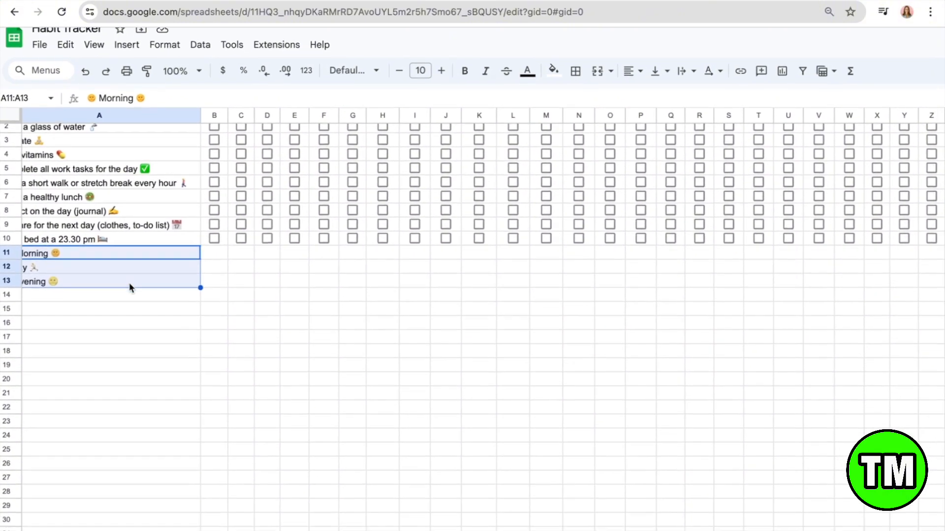
pyautogui.click(193, 249)
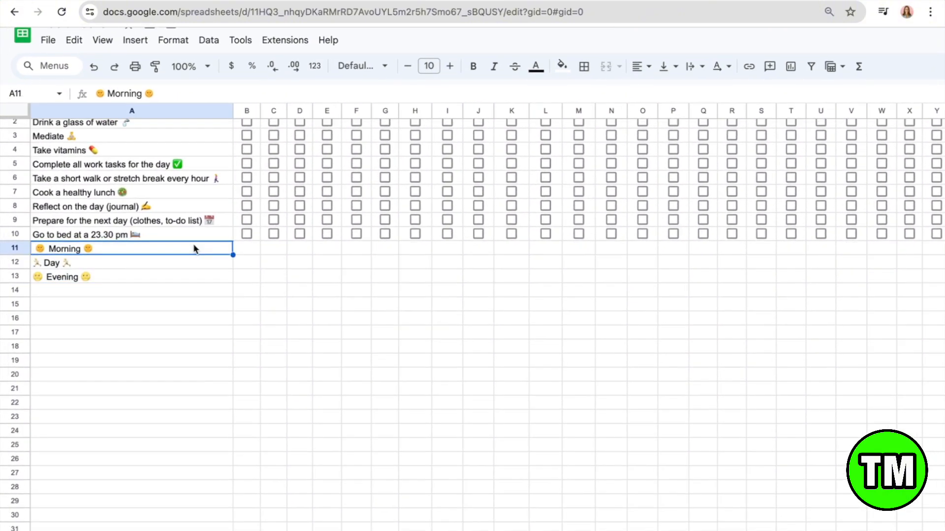
pyautogui.hotkey('ctrl', 'c')
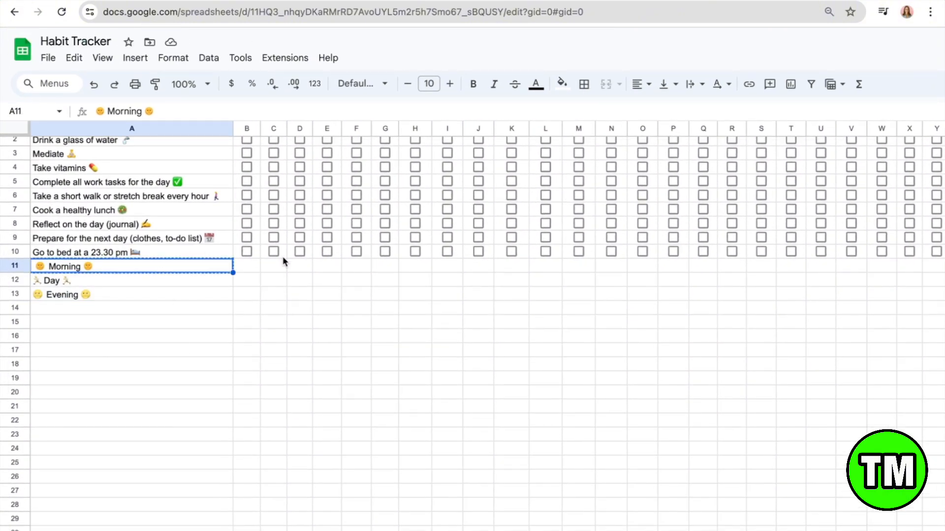
pyautogui.click(457, 266)
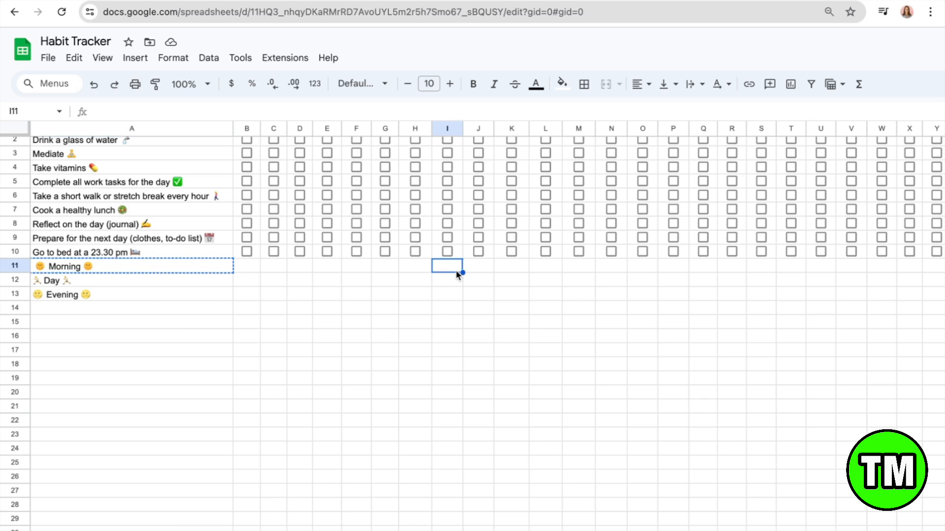
pyautogui.hotkey('ctrl', 'v')
pyautogui.click(47, 283)
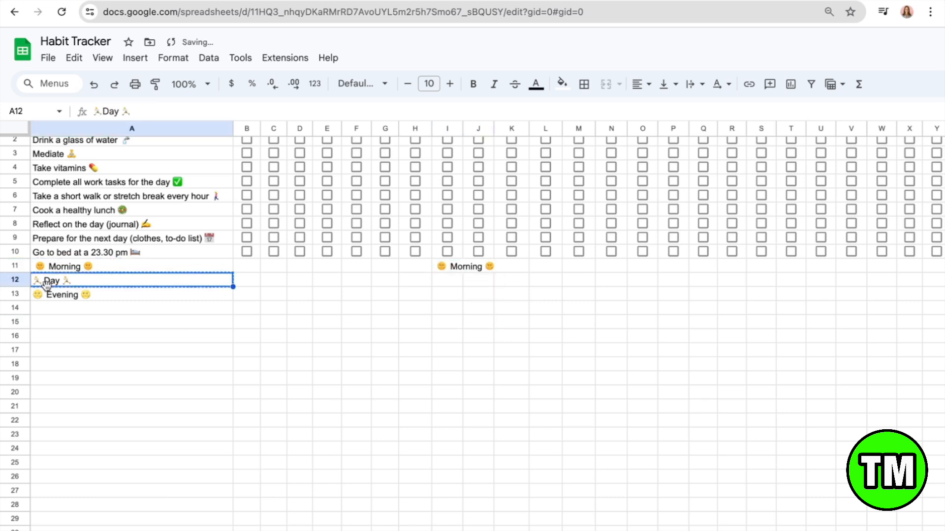
pyautogui.click(454, 279)
pyautogui.hotkey('ctrl', 'v')
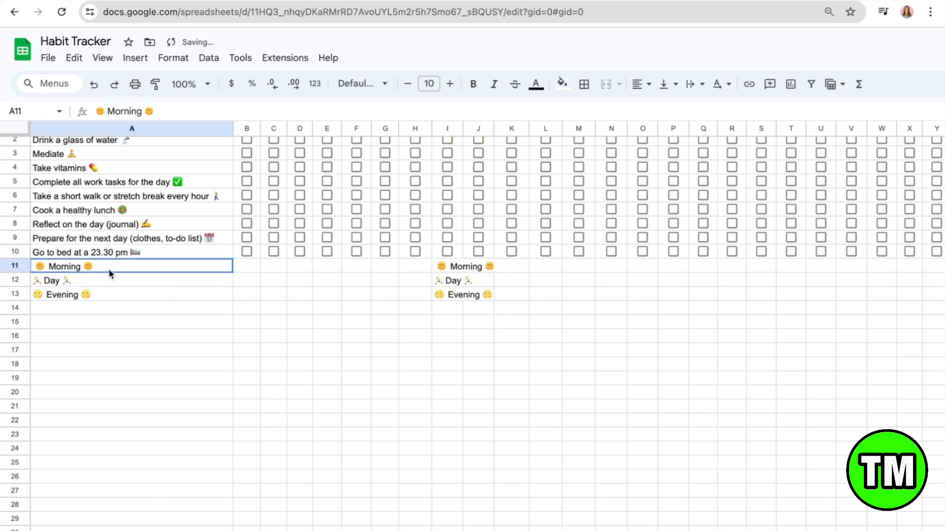
pyautogui.moveTo(109, 270); pyautogui.dragTo(111, 298)
pyautogui.press('Delete')
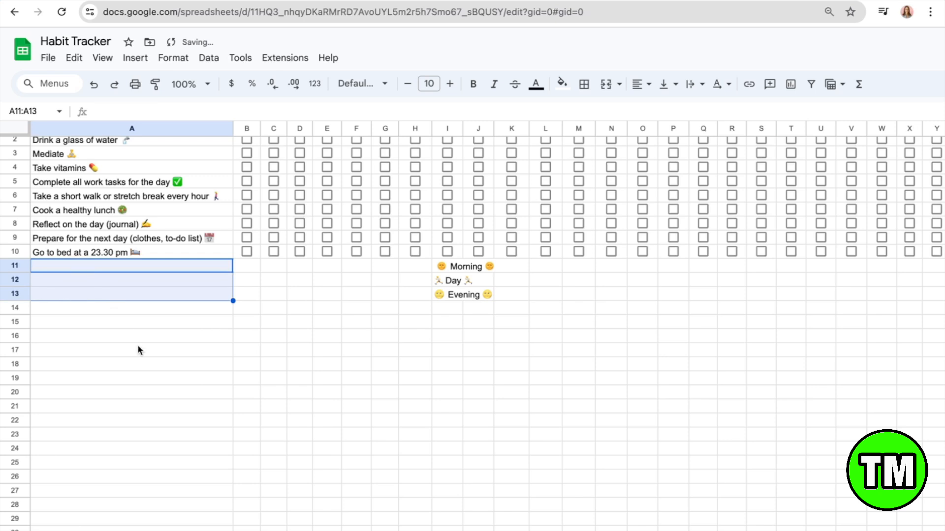
# - Merge columns B to AF separately in rows 11, 12 and 13 so each time-of-day label spans all the days
pyautogui.click(470, 266)
pyautogui.moveTo(249, 270); pyautogui.dragTo(914, 273)
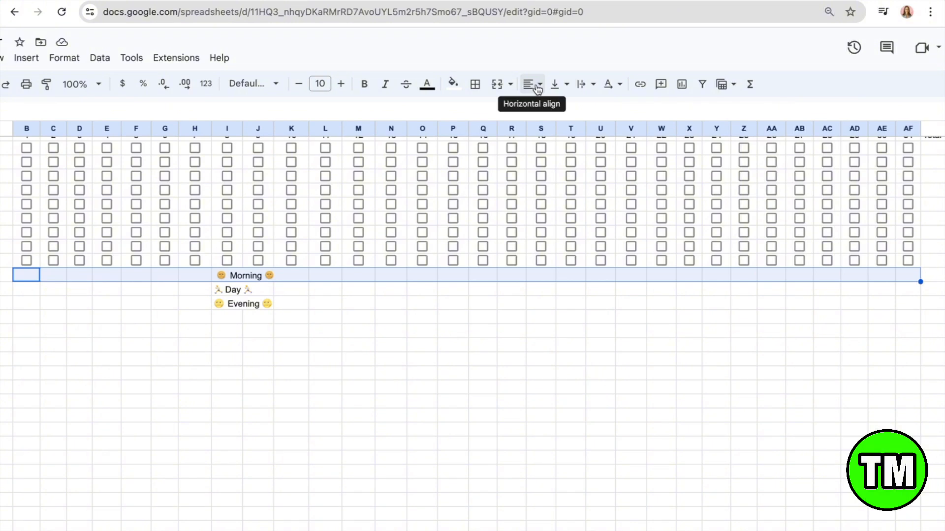
pyautogui.click(497, 86)
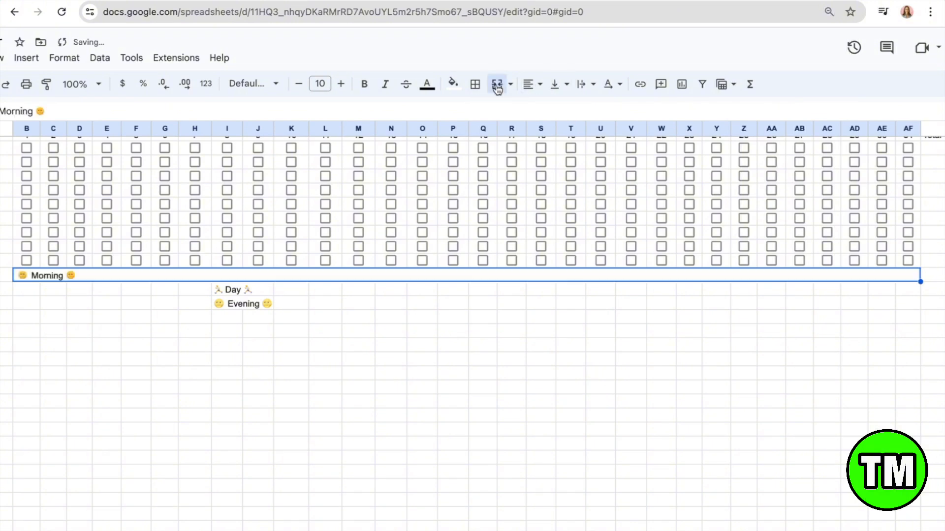
pyautogui.click(74, 292)
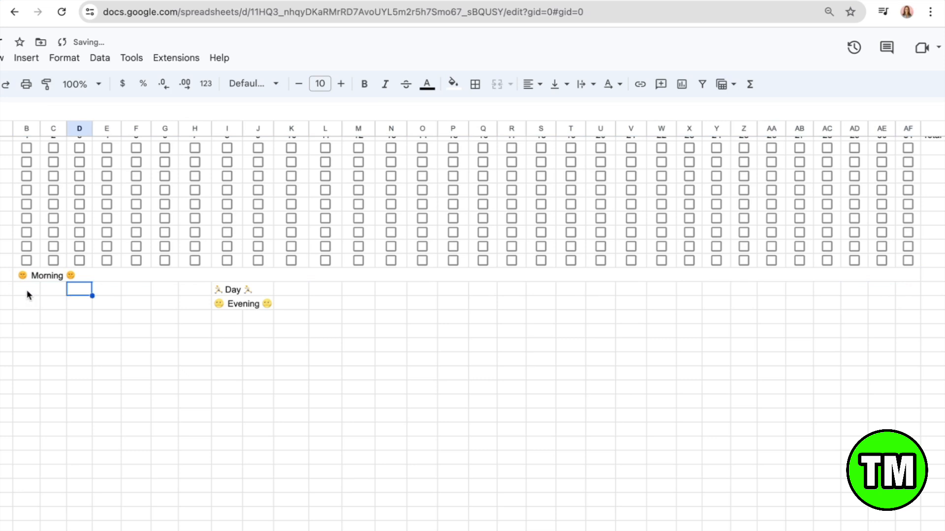
pyautogui.moveTo(27, 291); pyautogui.dragTo(915, 301)
pyautogui.moveTo(915, 301); pyautogui.dragTo(916, 293)
pyautogui.click(29, 308)
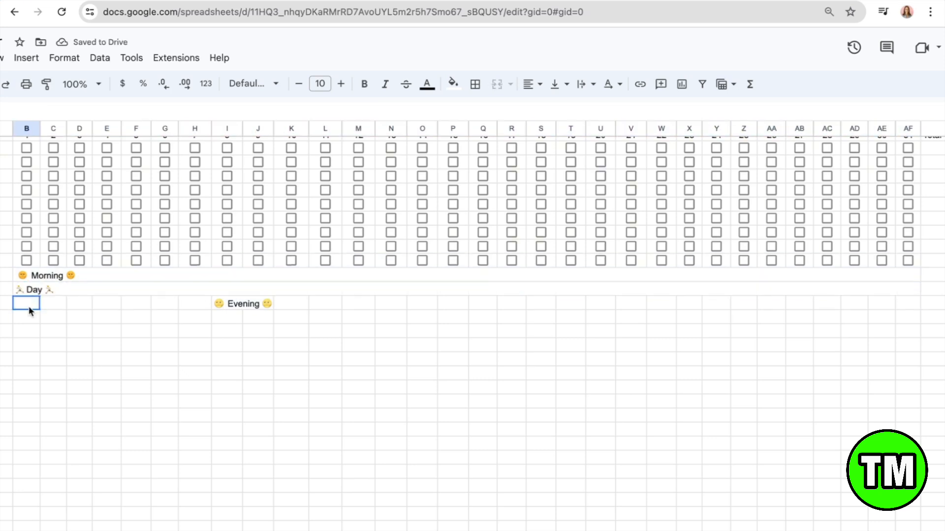
pyautogui.moveTo(31, 310); pyautogui.dragTo(583, 282)
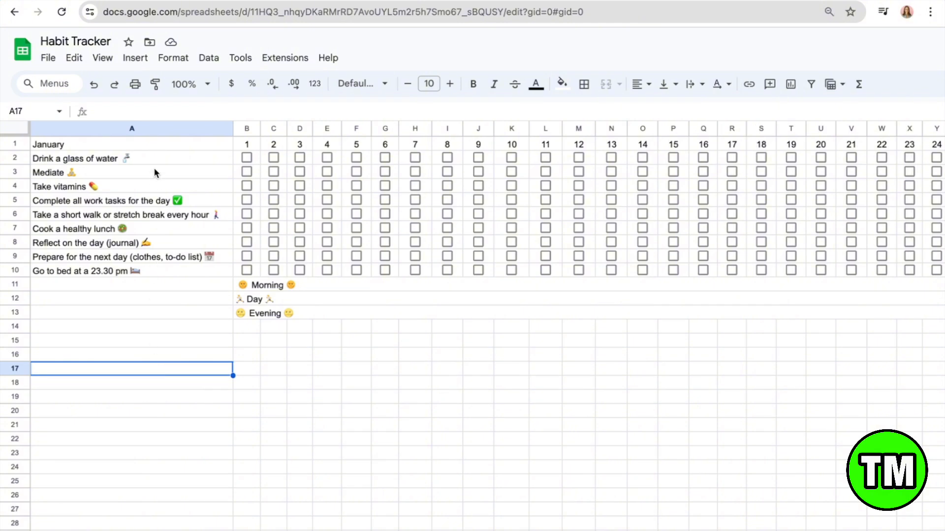
# - Freeze the sheet up to column A so that the habit names stay in place
pyautogui.moveTo(160, 146); pyautogui.dragTo(149, 276)
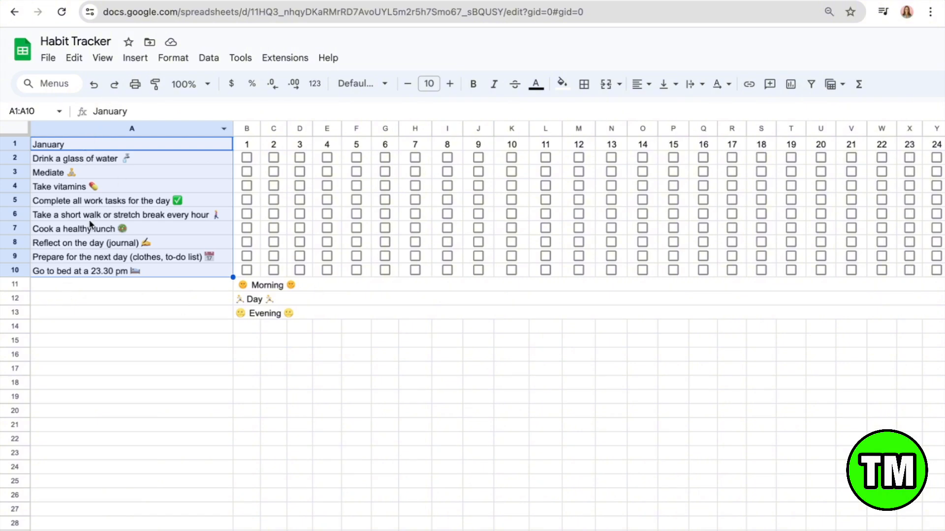
pyautogui.click(131, 127)
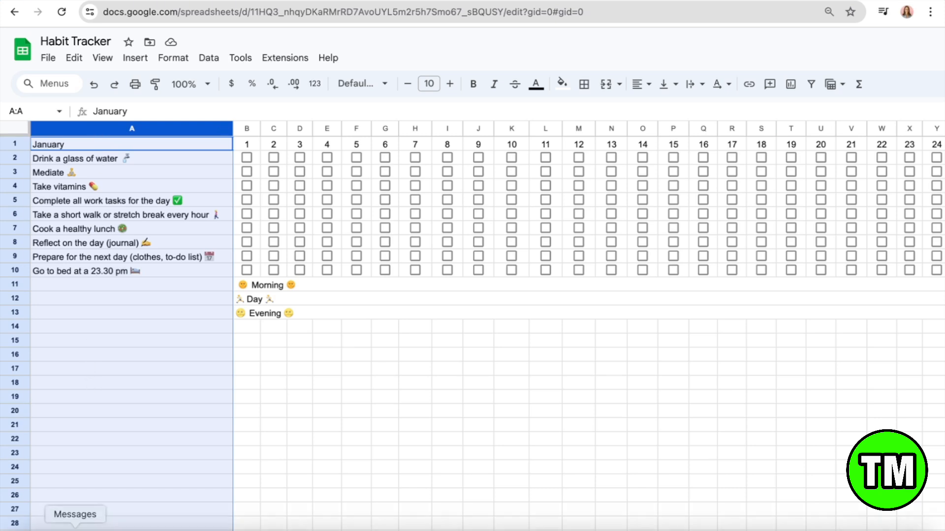
pyautogui.click(102, 58)
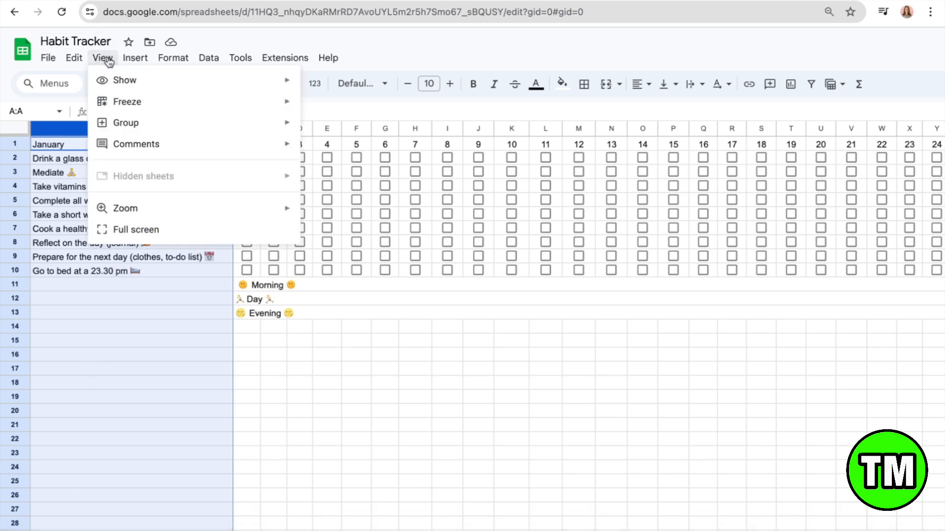
pyautogui.moveTo(108, 82)
pyautogui.moveTo(117, 109)
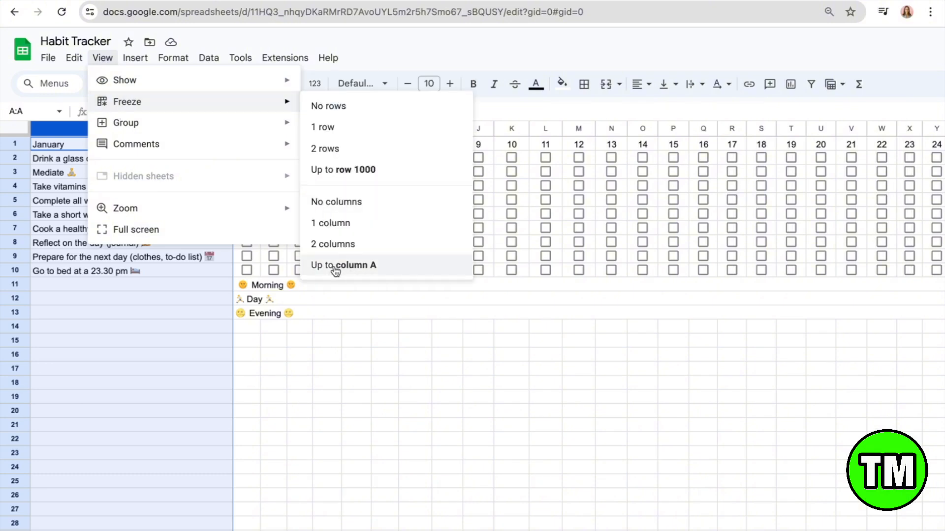
pyautogui.click(351, 268)
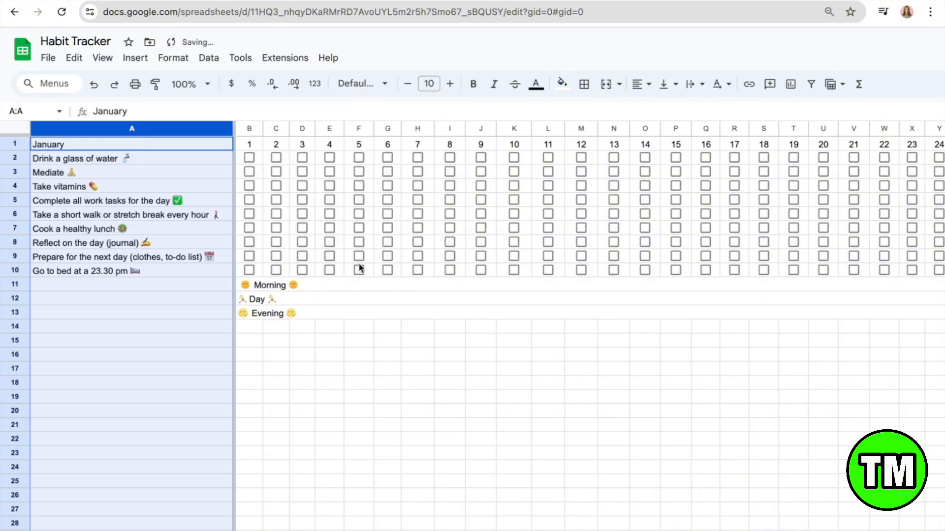
pyautogui.click(342, 356)
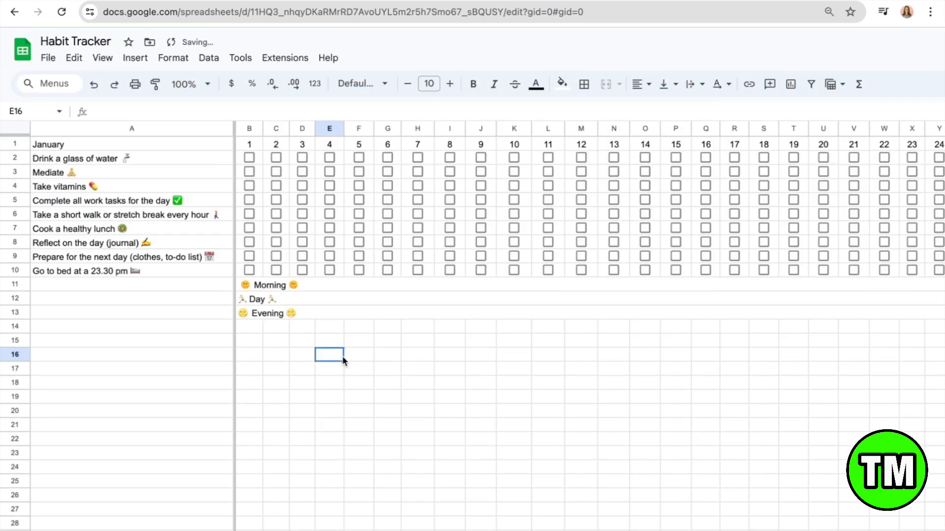
pyautogui.click(399, 287)
pyautogui.moveTo(400, 293); pyautogui.dragTo(395, 313)
pyautogui.click(176, 212)
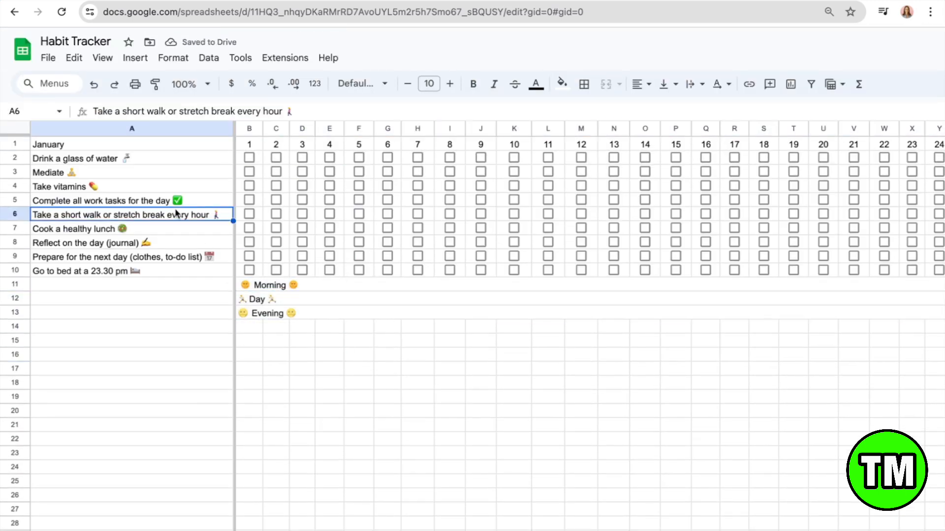
pyautogui.scroll(-2, 176, 211)
pyautogui.click(175, 212)
pyautogui.click(168, 146)
pyautogui.scroll(3, 269, 152)
pyautogui.click(350, 256)
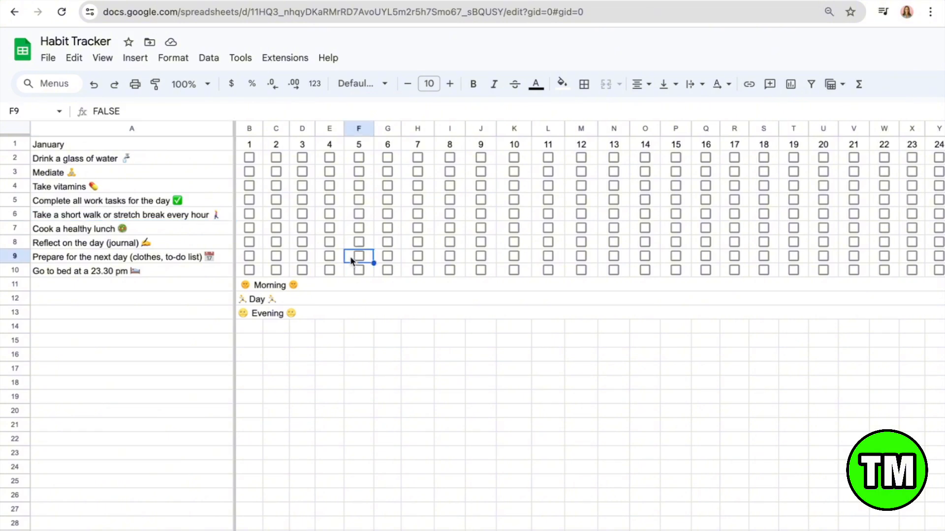
# - Center the Morning, Day and Evening labels in the merged rows 11 to 13 and make them bold and italic
pyautogui.click(340, 287)
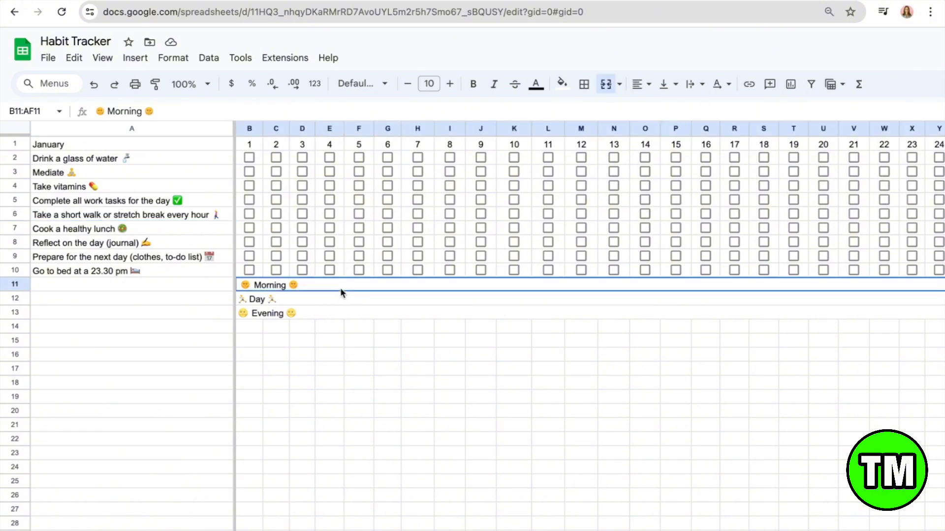
pyautogui.moveTo(341, 290); pyautogui.dragTo(332, 313)
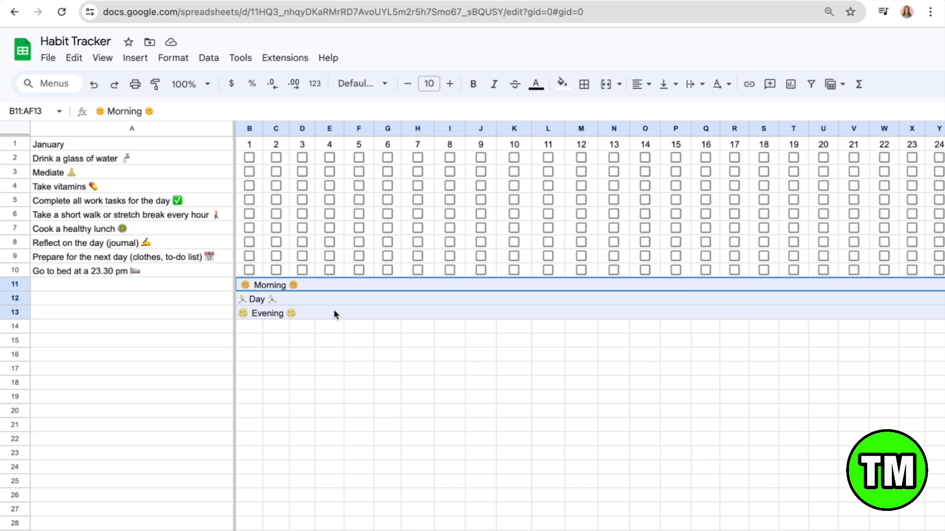
pyautogui.click(334, 309)
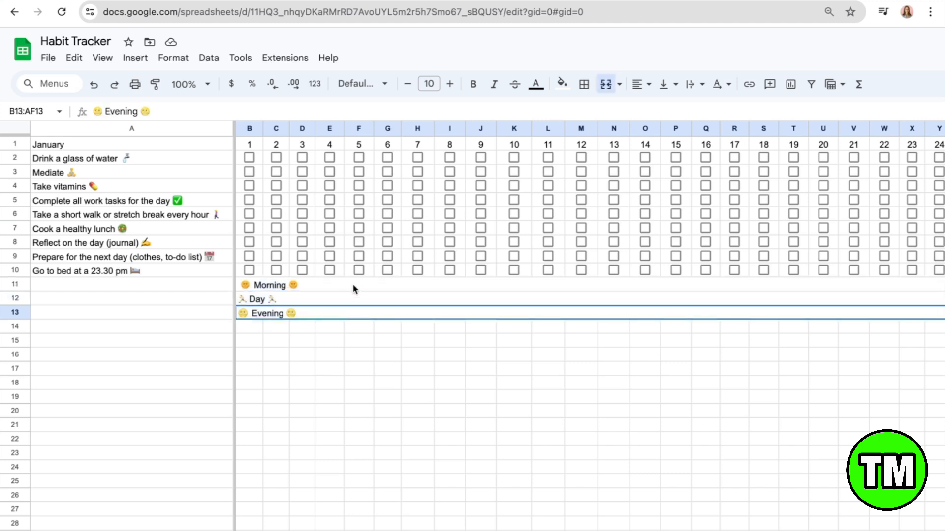
pyautogui.moveTo(353, 288); pyautogui.dragTo(353, 310)
pyautogui.click(641, 84)
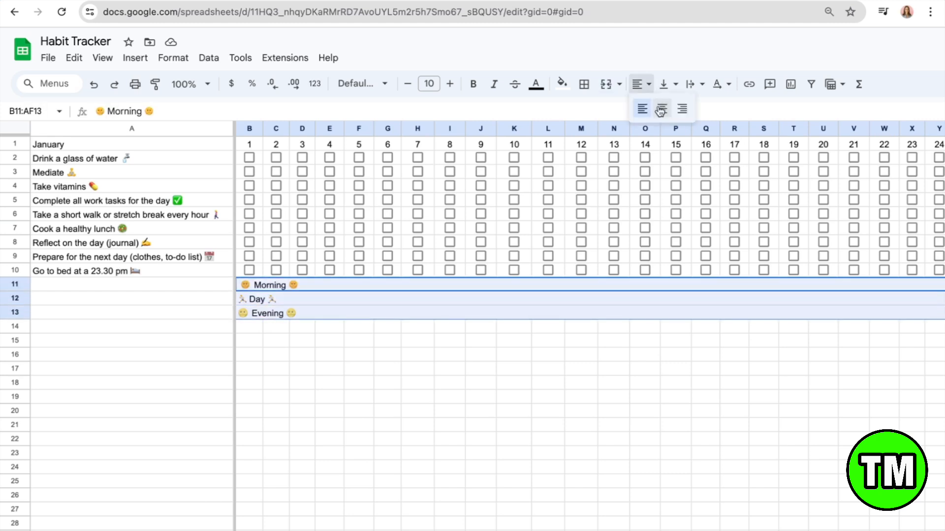
pyautogui.click(661, 109)
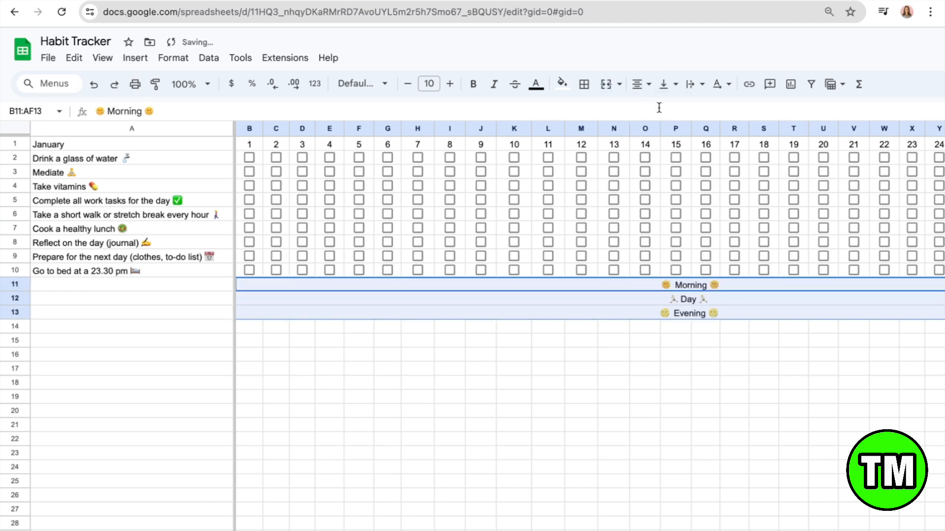
pyautogui.click(473, 84)
pyautogui.click(495, 84)
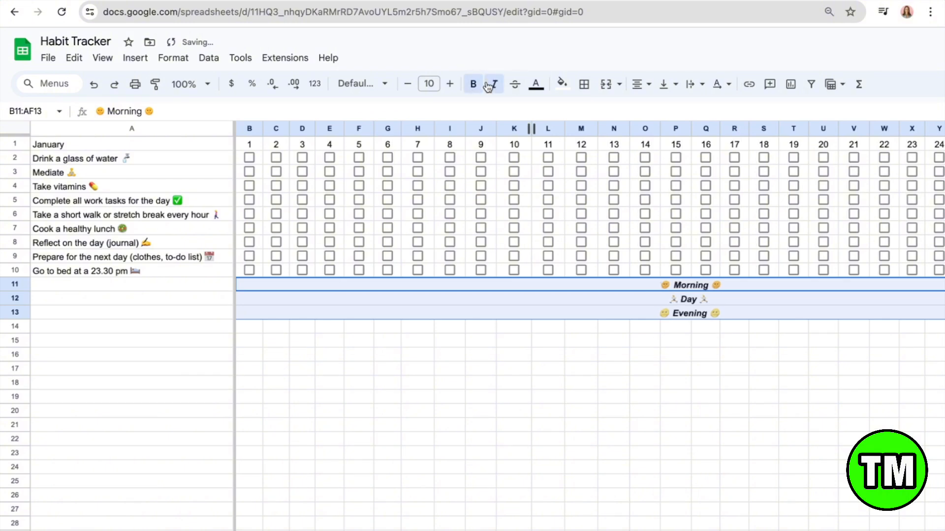
# - Set the Morning, Day and Evening headings to font size 12 and remove their italic formatting
pyautogui.click(543, 85)
pyautogui.click(547, 86)
pyautogui.click(495, 85)
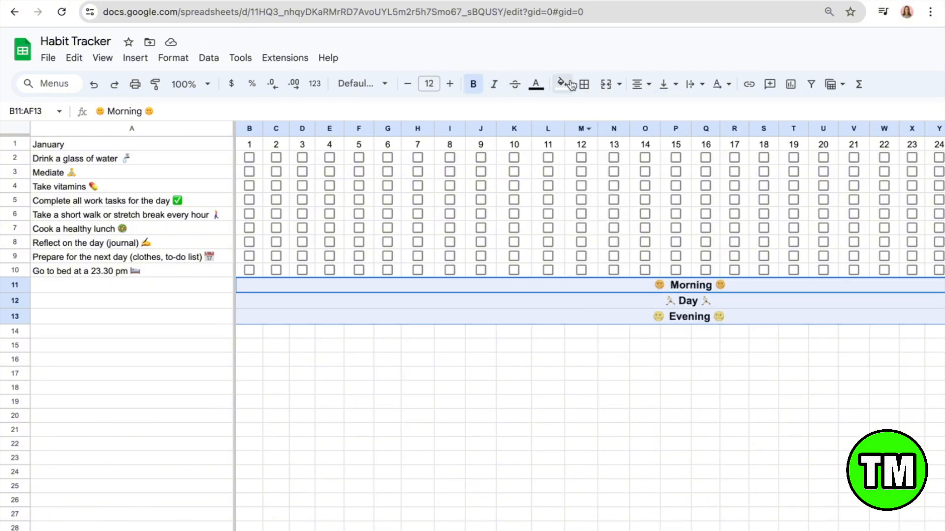
# - Fill the merged Morning, Day and Evening rows B11:AF13 with light purple 3
pyautogui.click(563, 84)
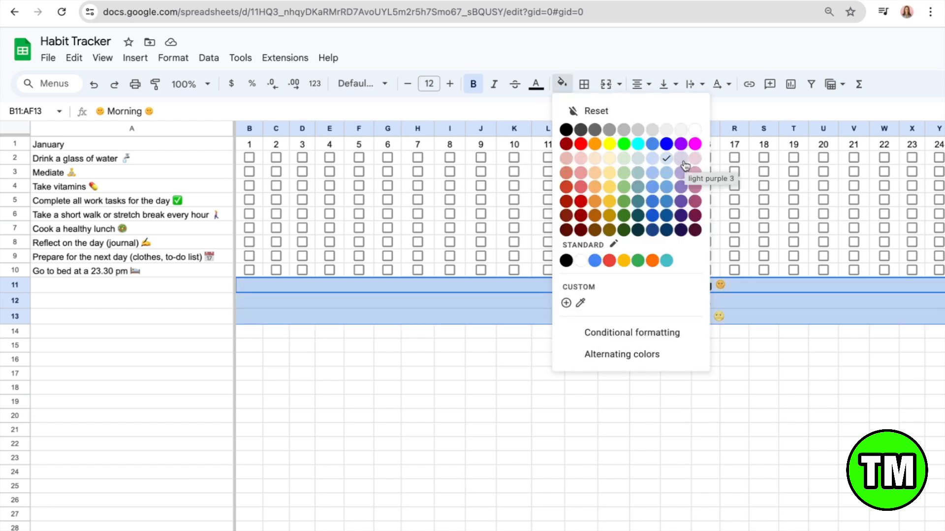
pyautogui.click(684, 160)
pyautogui.click(663, 439)
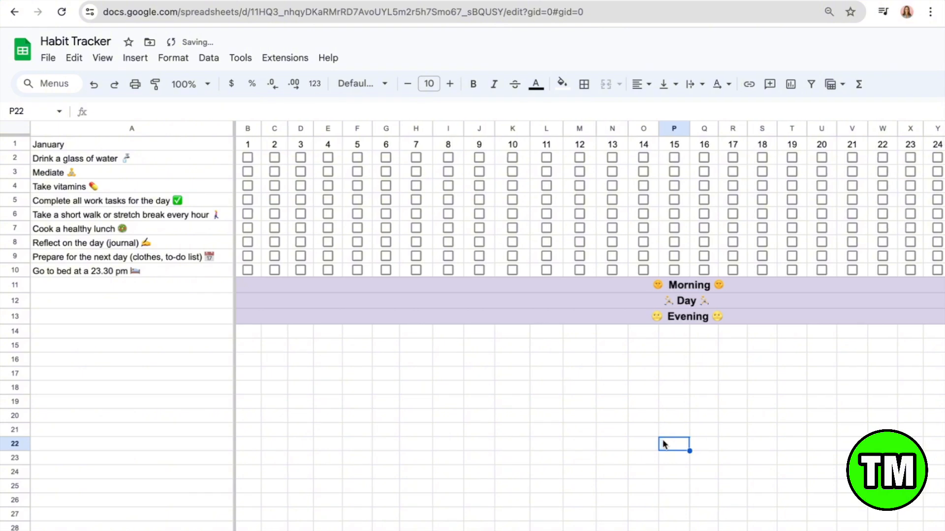
# - Change the text color of the Morning, Day and Evening headings to dark gray
pyautogui.hscroll(3, 663, 441)
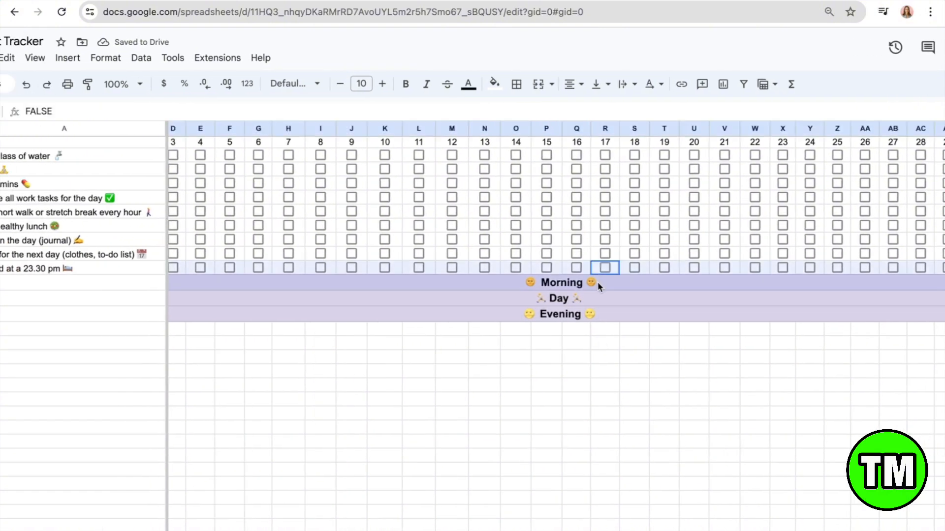
pyautogui.click(623, 313)
pyautogui.moveTo(521, 282); pyautogui.dragTo(541, 317)
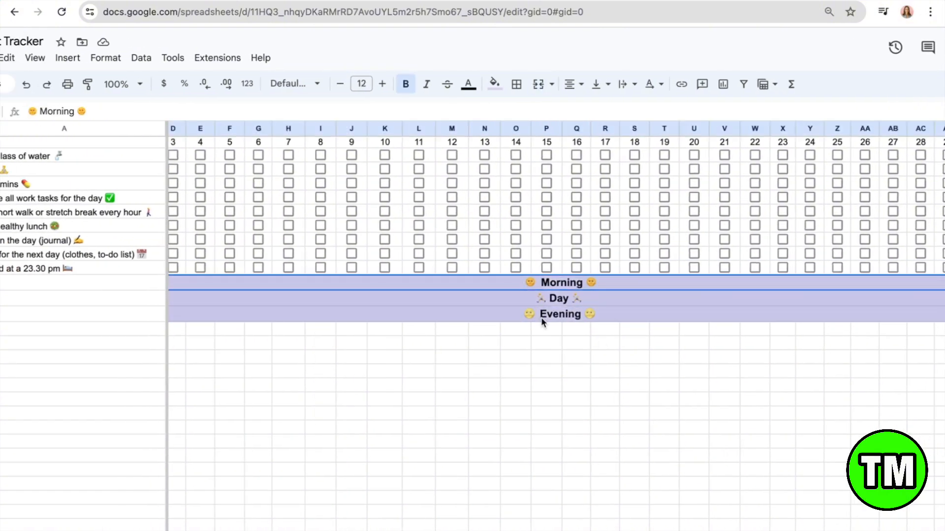
pyautogui.click(493, 84)
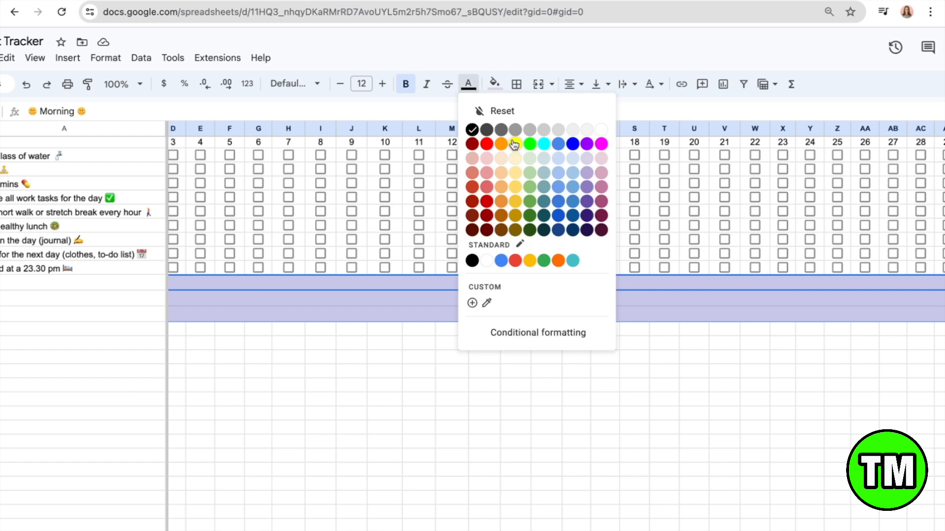
pyautogui.click(492, 132)
pyautogui.click(578, 275)
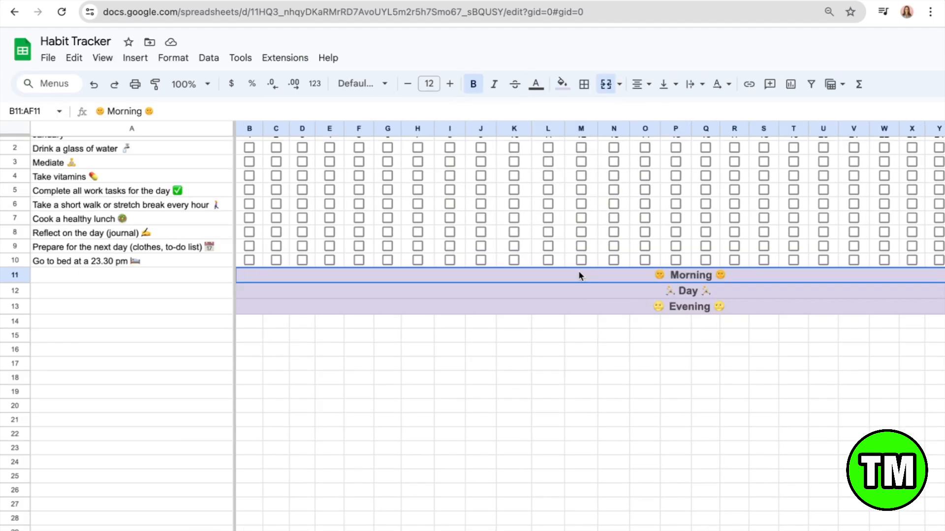
# - Try the Courier New font and the Pacifico font on the Morning, Day and Evening headings in B11:AF13
pyautogui.moveTo(579, 288); pyautogui.dragTo(662, 309)
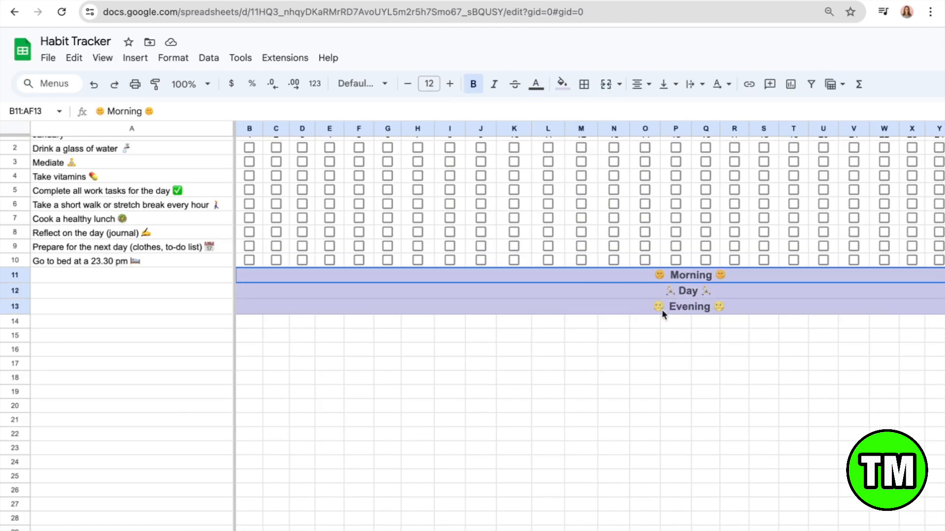
pyautogui.click(364, 85)
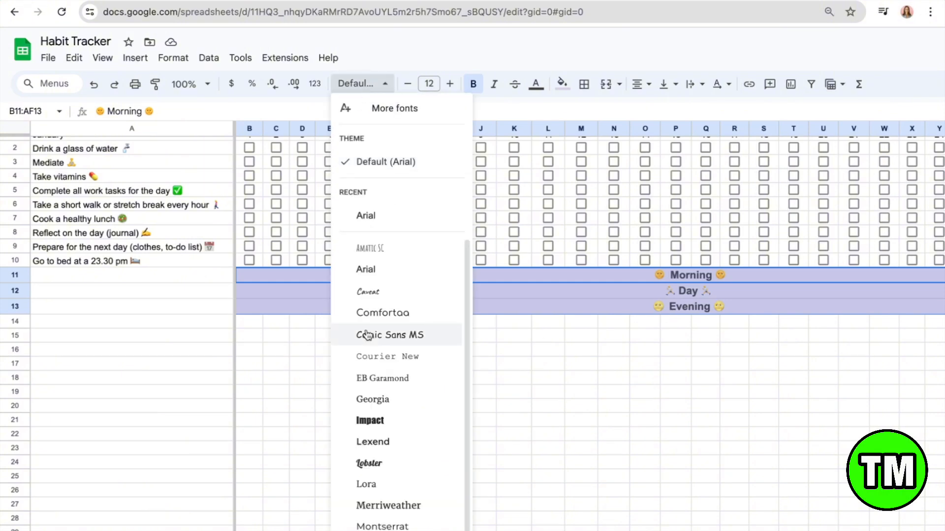
pyautogui.scroll(-1, 368, 335)
pyautogui.click(417, 364)
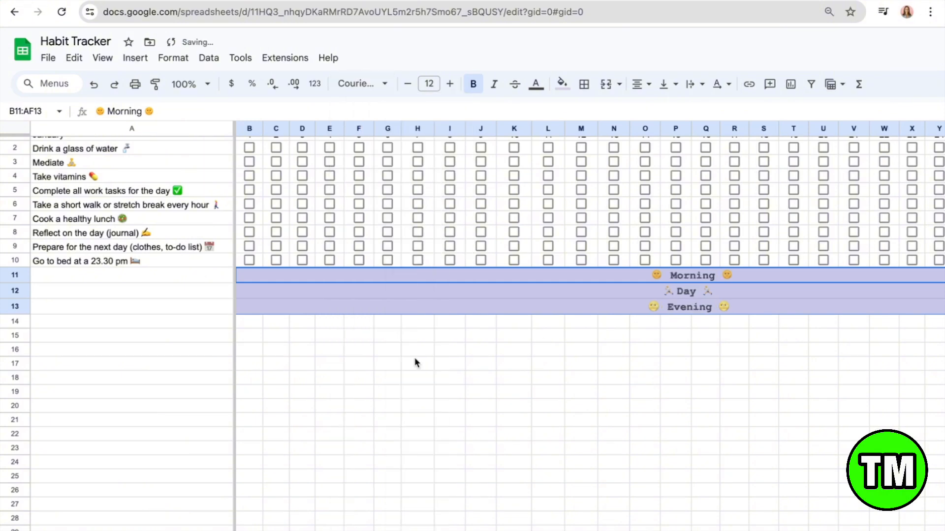
pyautogui.click(359, 83)
pyautogui.scroll(-3, 436, 306)
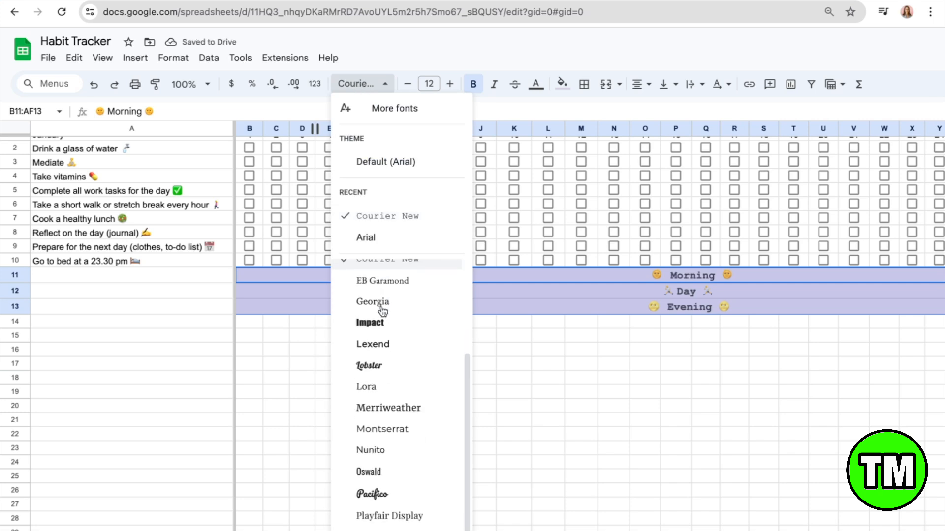
pyautogui.scroll(-1, 438, 445)
pyautogui.click(424, 453)
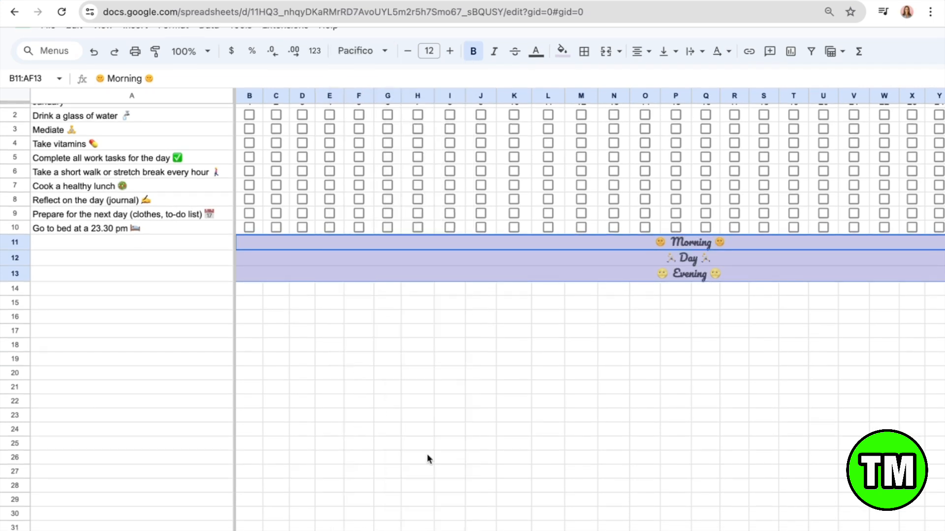
pyautogui.scroll(1, 444, 450)
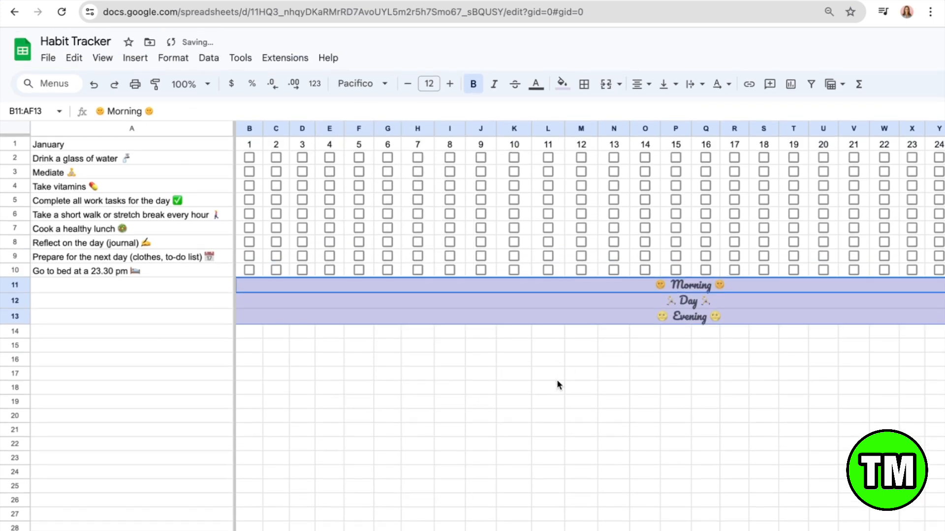
# - Set the Morning, Day and Evening headings to the Comfortaa font and fill their rows with a lighter custom purple
pyautogui.click(359, 83)
pyautogui.scroll(-3, 349, 413)
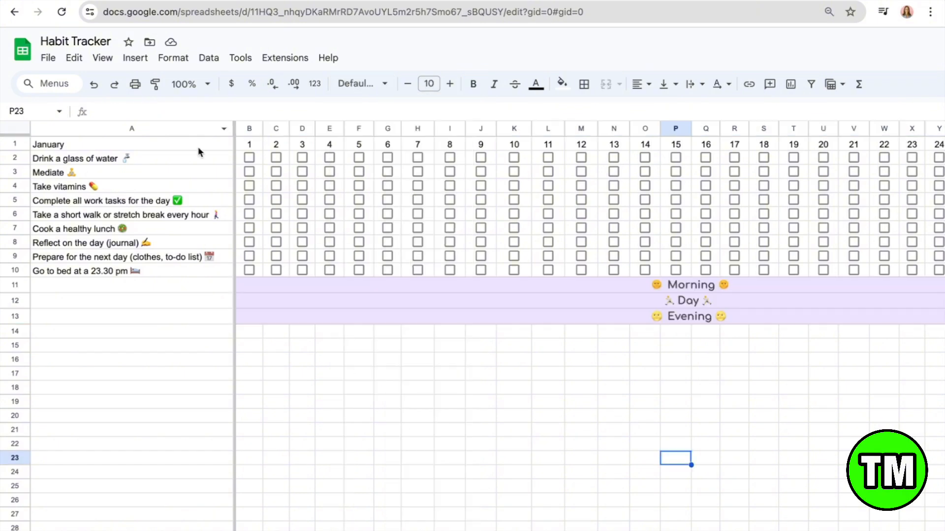
# - Center the January title horizontally in cell A1
pyautogui.click(197, 146)
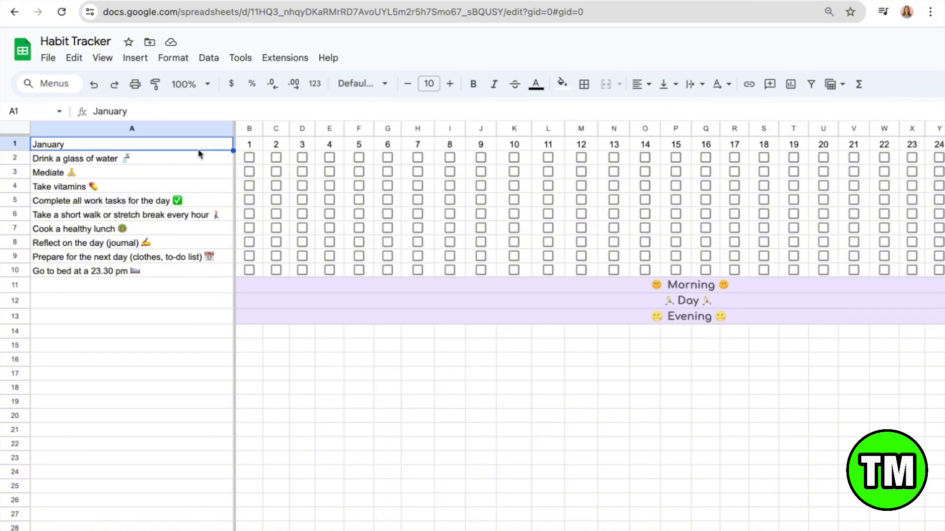
pyautogui.click(646, 85)
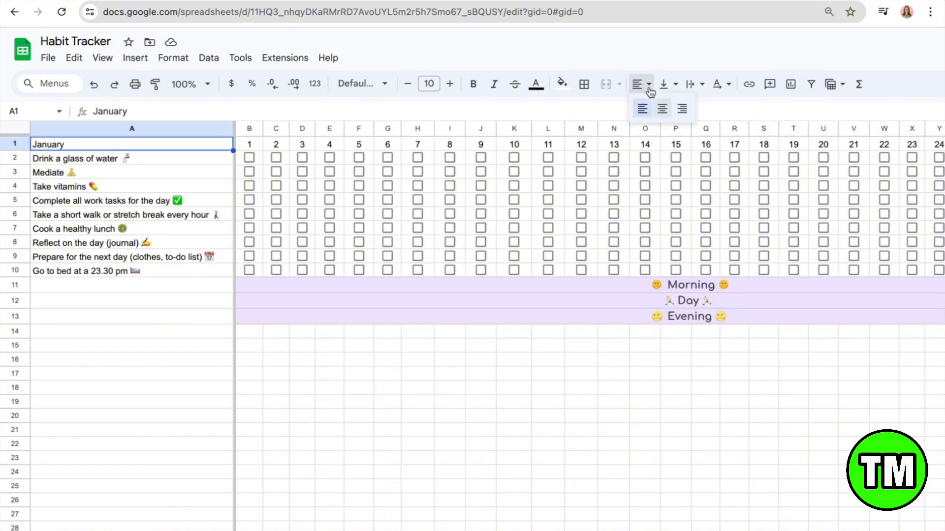
pyautogui.click(667, 117)
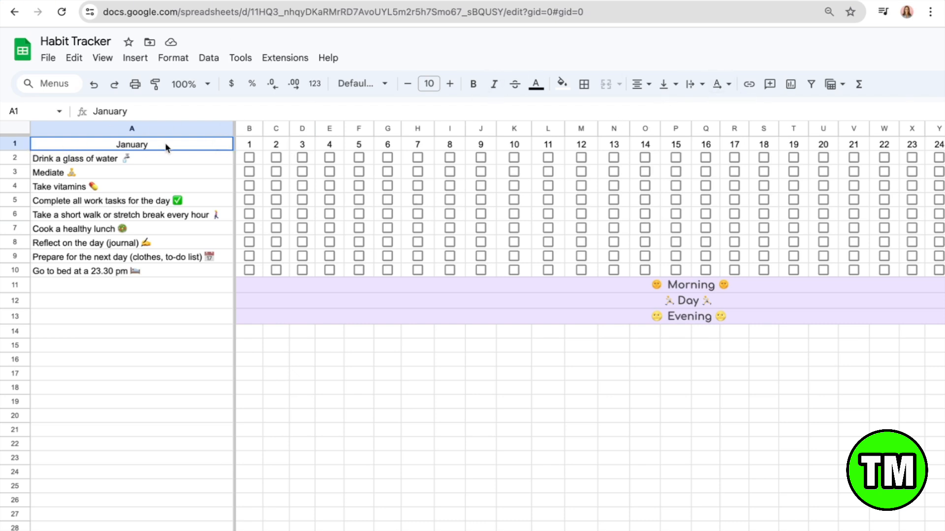
# - Fill the header row from January in A1 through Goal in AH1 with light purple 2
pyautogui.moveTo(167, 145); pyautogui.dragTo(861, 144)
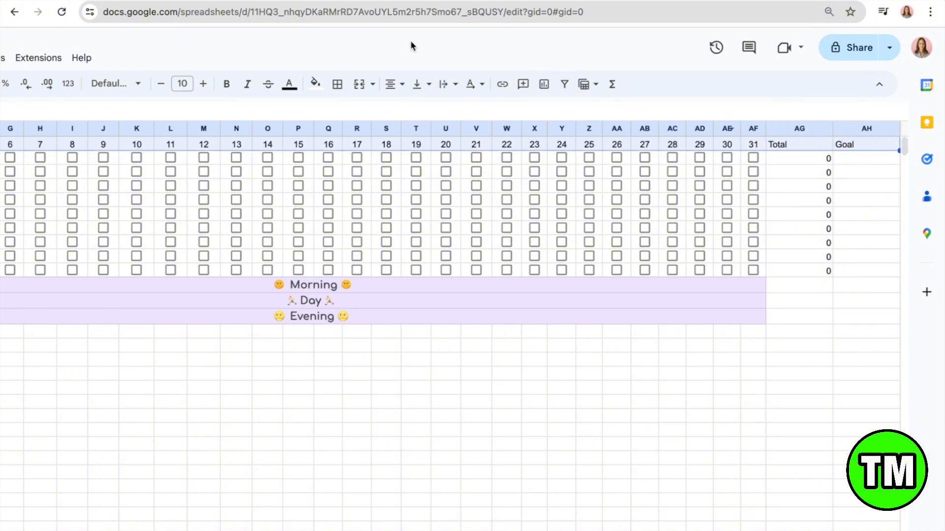
pyautogui.click(315, 84)
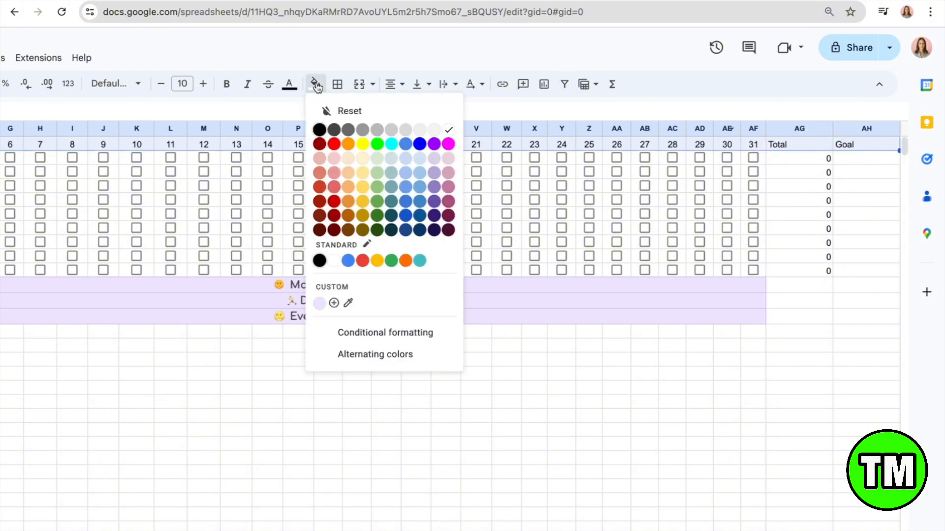
pyautogui.click(434, 173)
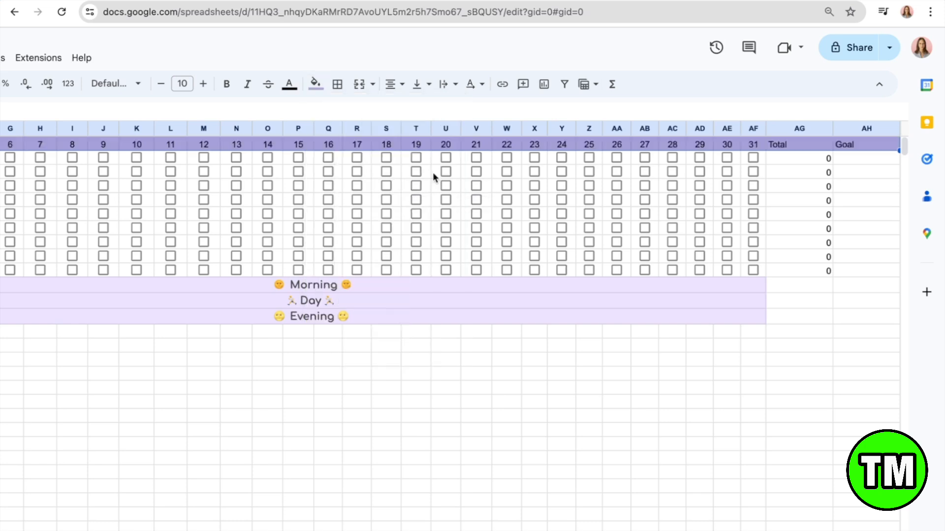
# - Set the January title text in A1 to font size 13
pyautogui.doubleClick(158, 142)
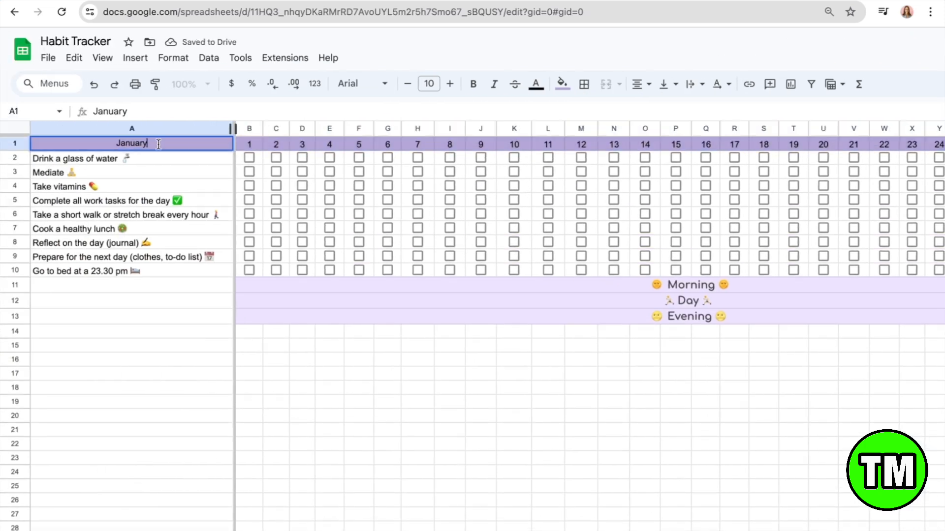
pyautogui.moveTo(149, 143); pyautogui.dragTo(112, 143)
pyautogui.click(450, 83)
pyautogui.click(449, 84)
pyautogui.click(449, 84)
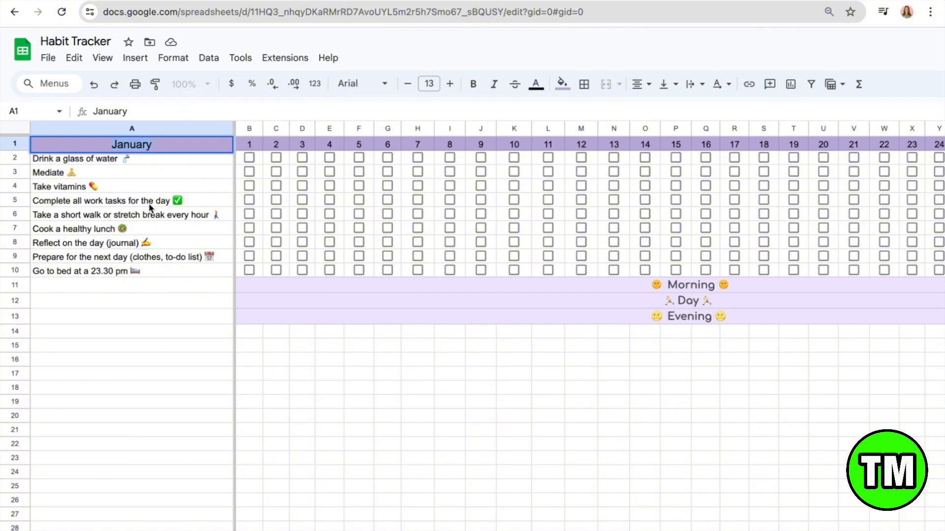
# - Try the Pacifico and Caveat fonts on the January title in A1
pyautogui.click(361, 84)
pyautogui.click(390, 268)
pyautogui.click(362, 84)
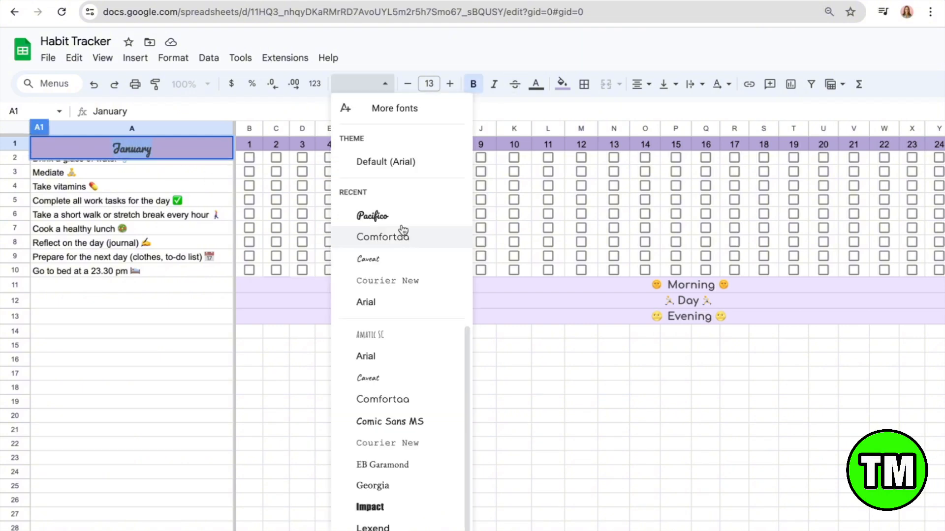
pyautogui.click(399, 261)
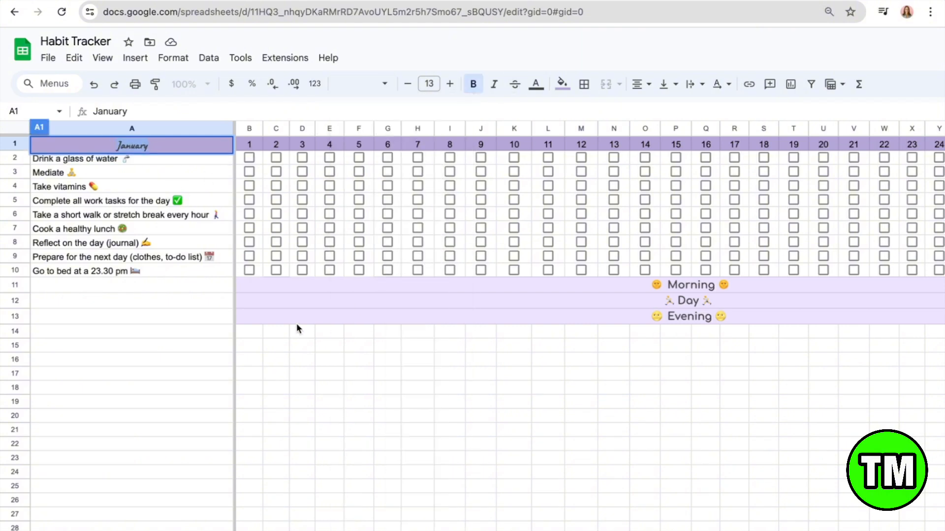
# - Set the habit names in A2:A10 to font size 12 and widen column A until the longest names fit
pyautogui.moveTo(118, 288); pyautogui.dragTo(98, 169)
pyautogui.click(136, 349)
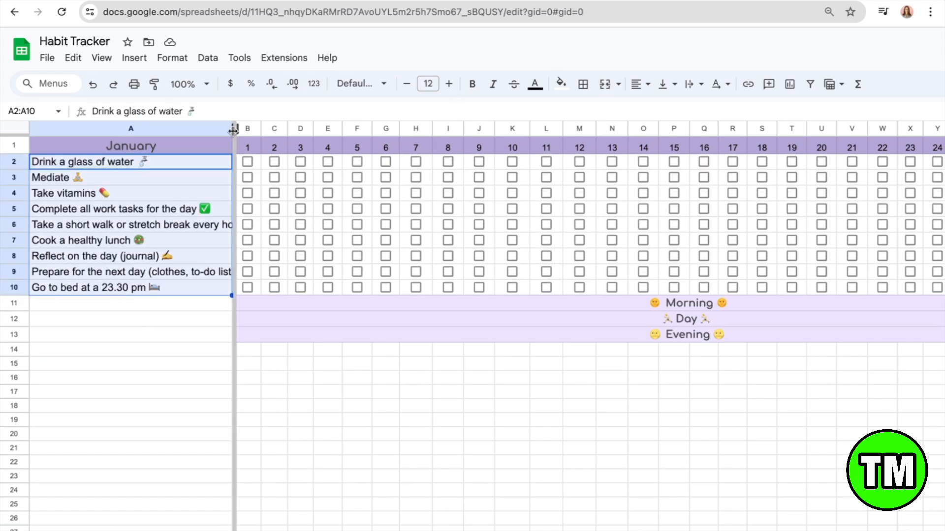
pyautogui.moveTo(233, 129); pyautogui.dragTo(281, 131)
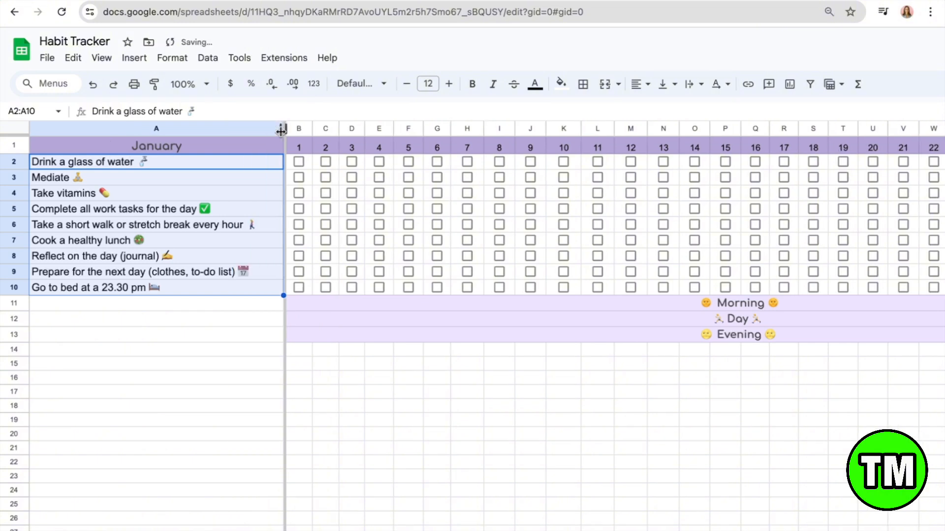
# - Fill the habit names and daily checkboxes in A2:AF10 with light blue 3
pyautogui.moveTo(95, 167); pyautogui.dragTo(226, 279)
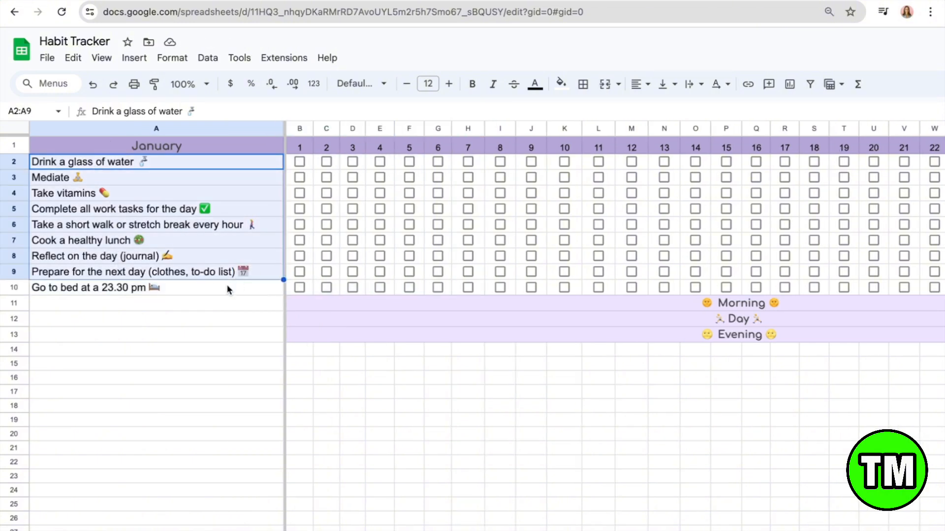
pyautogui.click(142, 334)
pyautogui.moveTo(43, 164)
pyautogui.mouseDown()
pyautogui.moveTo(262, 282)
pyautogui.moveTo(378, 289)
pyautogui.moveTo(498, 289)
pyautogui.moveTo(221, 288)
pyautogui.moveTo(944, 288)
pyautogui.moveTo(944, 167)
pyautogui.mouseUp()
pyautogui.click(158, 347)
pyautogui.click(561, 84)
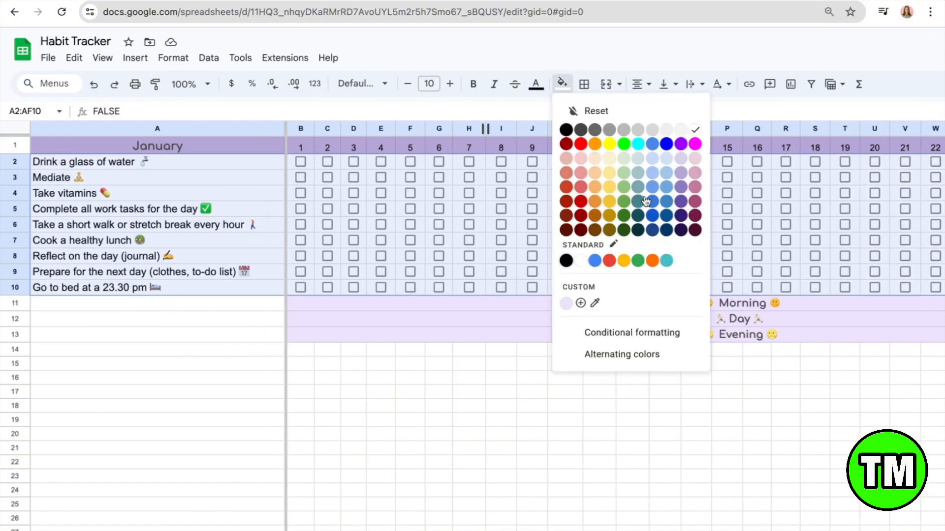
pyautogui.click(667, 159)
pyautogui.click(410, 392)
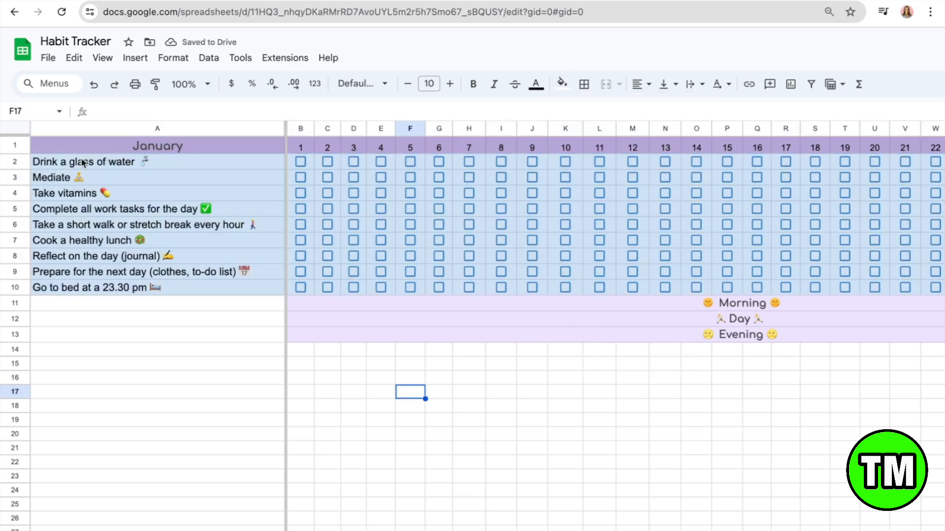
# - Try a light magenta 2 fill on the habit names and daily checkboxes in A2:AF10
pyautogui.moveTo(148, 162); pyautogui.dragTo(360, 260)
pyautogui.click(81, 309)
pyautogui.moveTo(99, 291); pyautogui.dragTo(113, 256)
pyautogui.hotkey('ctrl', 'z')
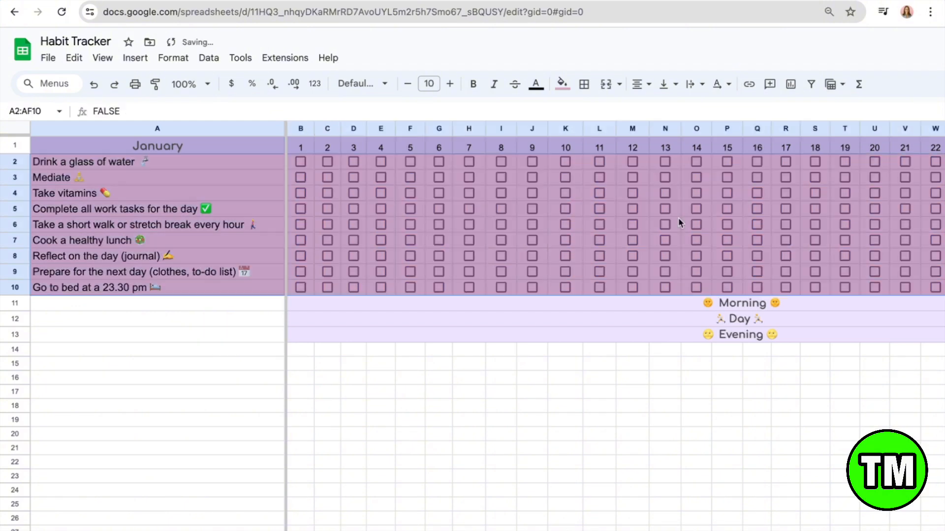
pyautogui.scroll(-1, 44, 353)
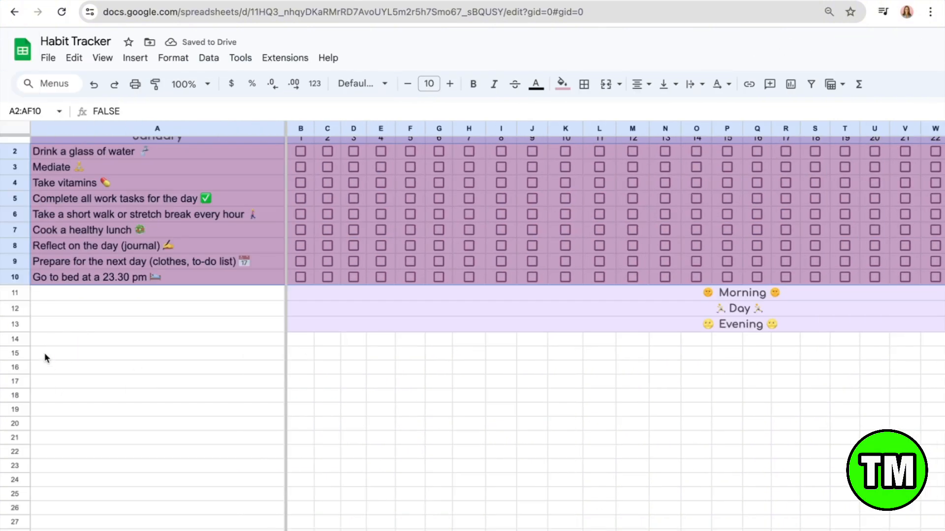
pyautogui.click(167, 308)
pyautogui.scroll(1, 167, 306)
pyautogui.moveTo(40, 162); pyautogui.dragTo(758, 242)
pyautogui.click(127, 322)
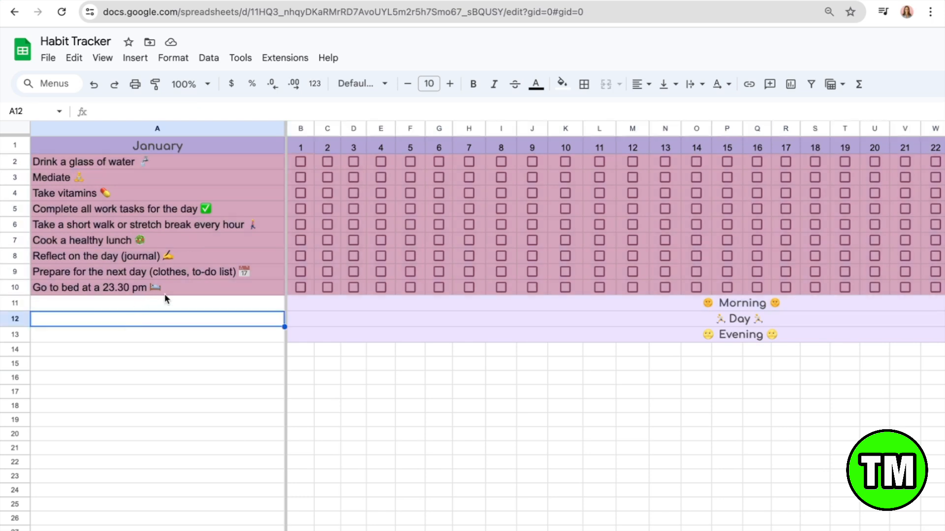
# - Fill the habit and checkbox range A2:AF10 with a custom light pink color
pyautogui.click(165, 293)
pyautogui.moveTo(50, 163); pyautogui.dragTo(474, 232)
pyautogui.hscroll(10, 135, 336)
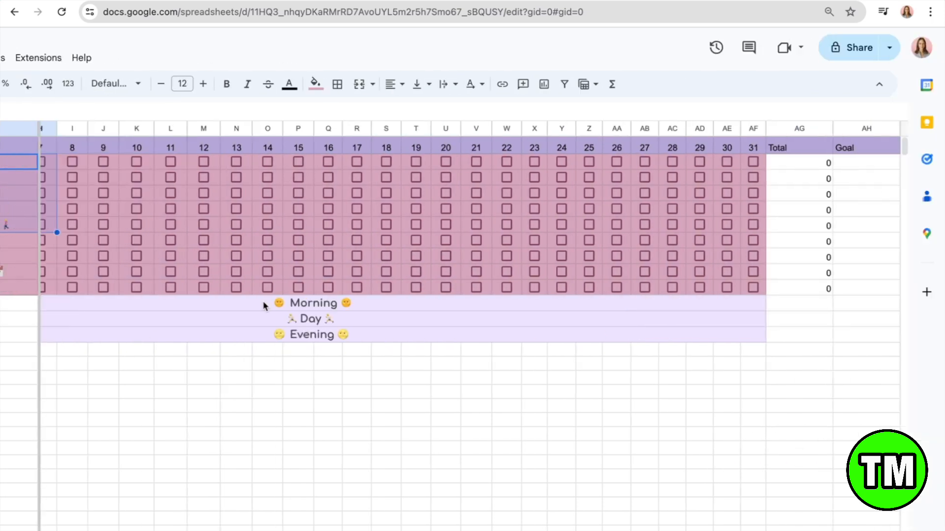
pyautogui.click(753, 287)
pyautogui.click(812, 289)
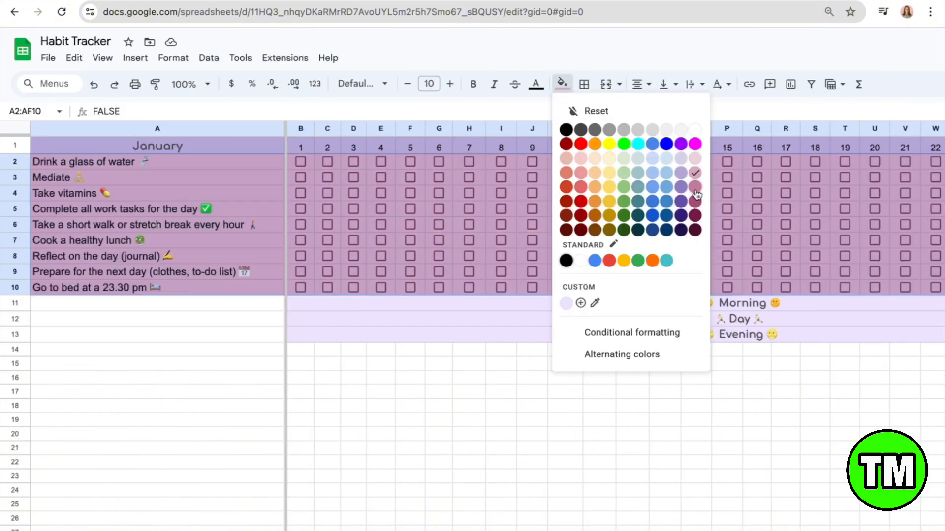
pyautogui.click(581, 303)
pyautogui.moveTo(551, 277); pyautogui.dragTo(526, 259)
pyautogui.press('Return')
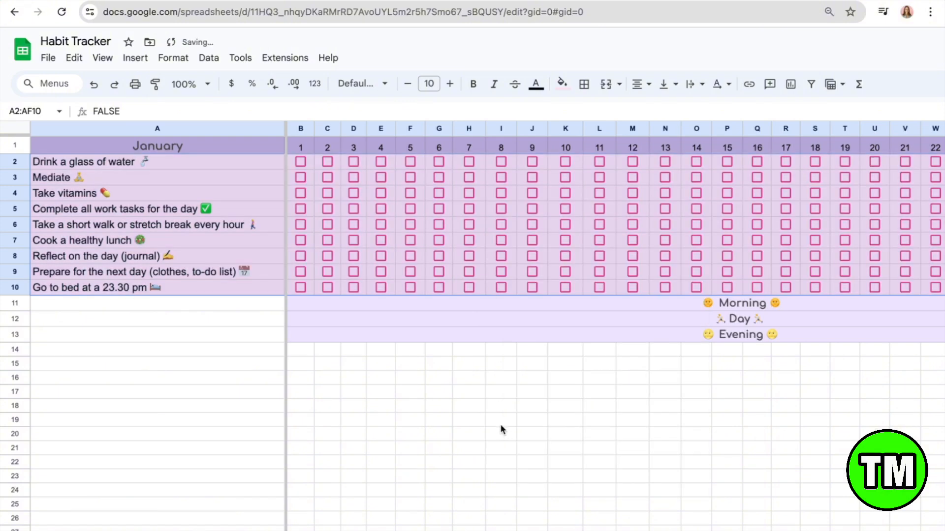
# - Change the font of the habit names in column A and the day numbers in row 1 to Nunito
pyautogui.scroll(-1, 501, 430)
pyautogui.scroll(1, 501, 430)
pyautogui.hscroll(5, 501, 430)
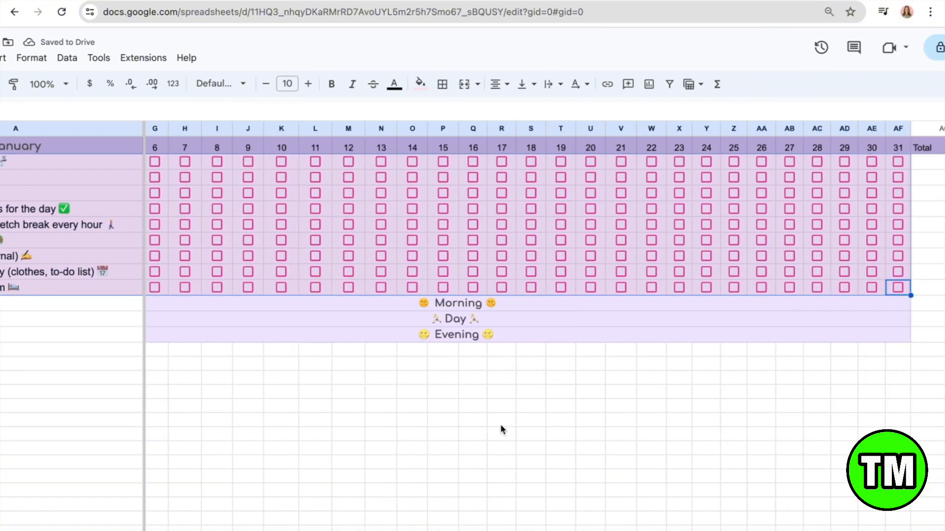
pyautogui.hscroll(3, 501, 430)
pyautogui.click(502, 433)
pyautogui.hscroll(-8, 502, 435)
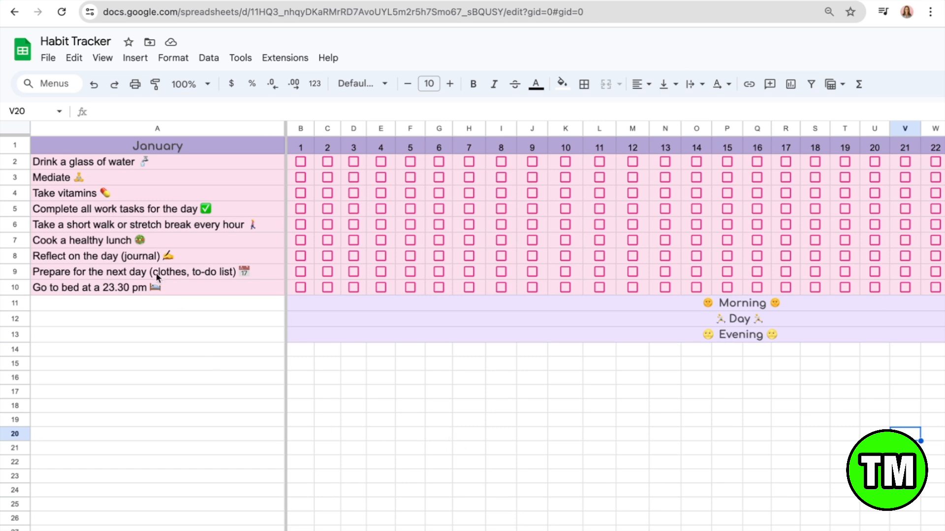
pyautogui.moveTo(133, 167); pyautogui.dragTo(133, 193)
pyautogui.click(501, 406)
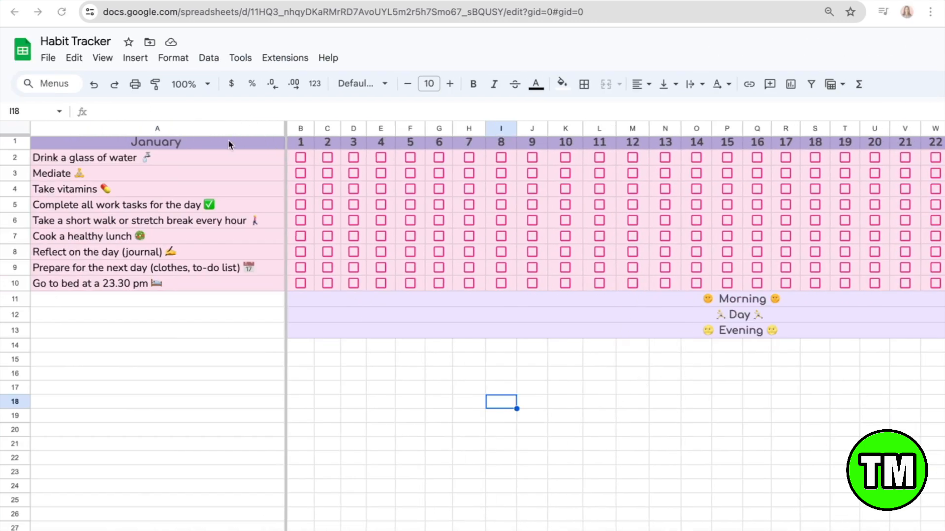
# - Examine the font and size settings of the January header, the day numbers and the Morning and Day headings
pyautogui.click(222, 143)
pyautogui.click(210, 189)
pyautogui.click(308, 142)
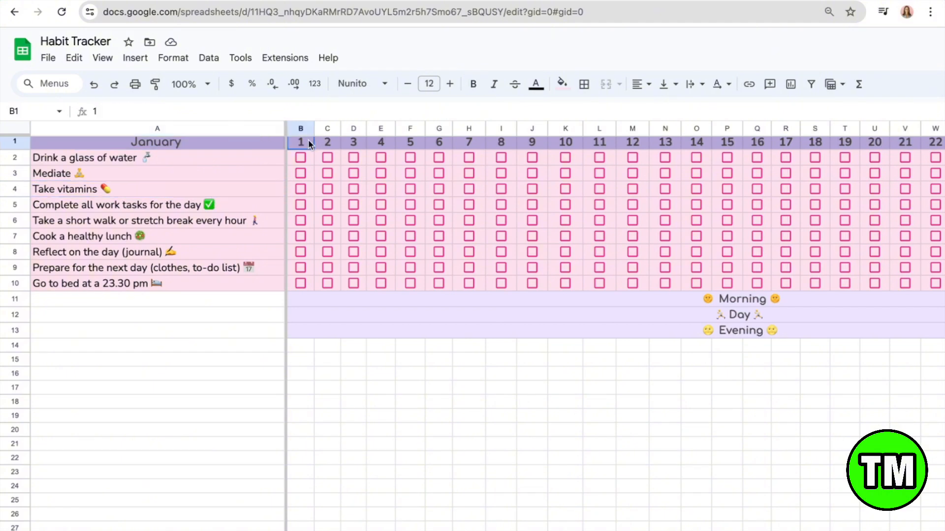
pyautogui.click(328, 142)
pyautogui.click(380, 142)
pyautogui.click(456, 146)
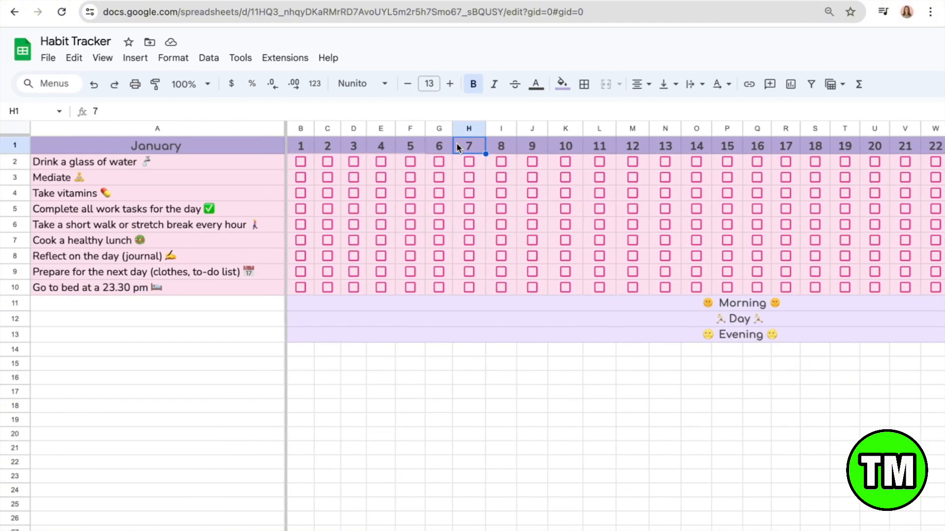
pyautogui.click(519, 316)
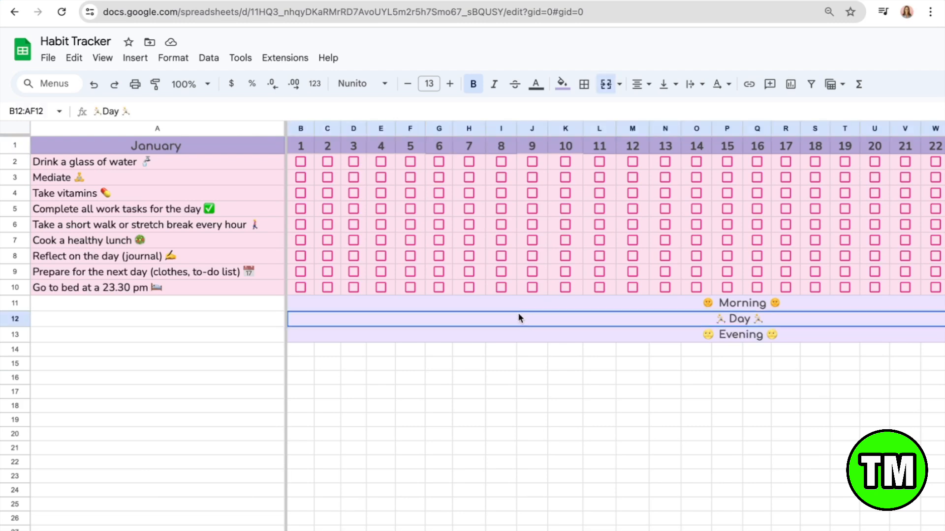
pyautogui.click(529, 307)
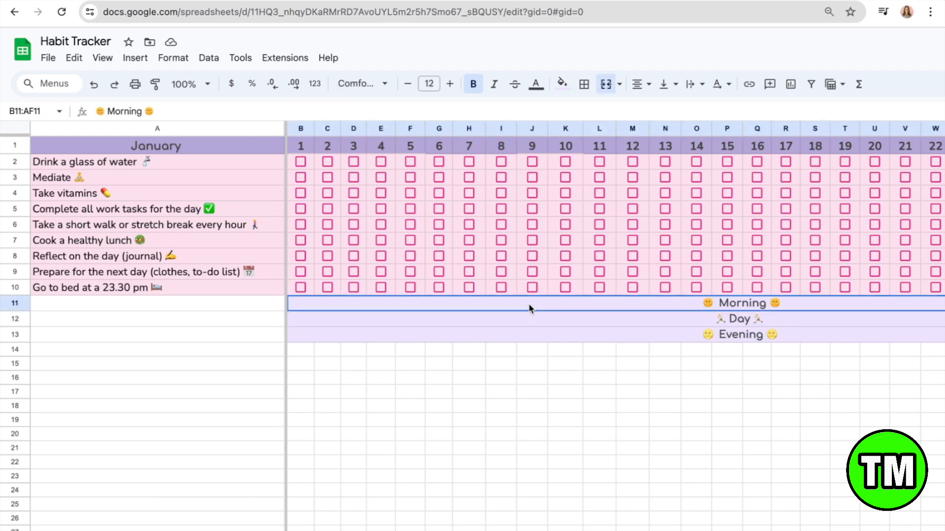
# - Unfreeze column A so that no columns are frozen
pyautogui.click(234, 127)
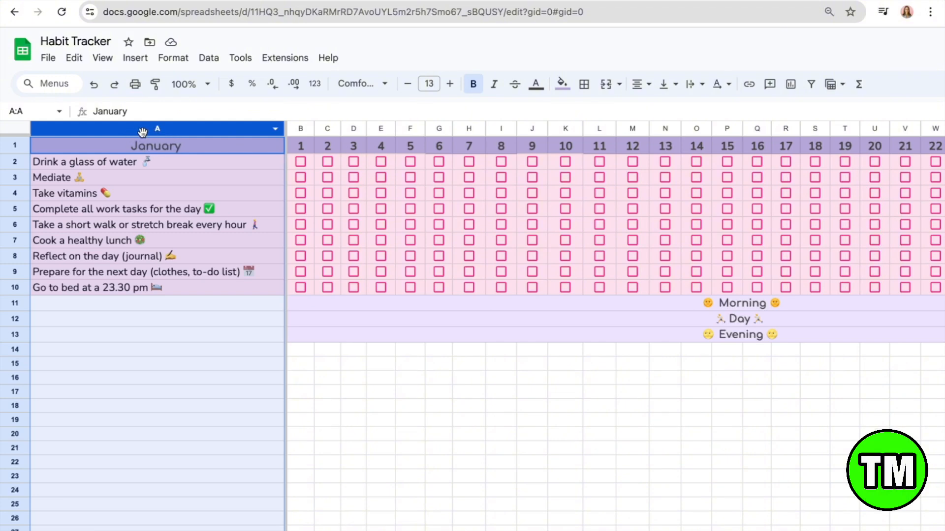
pyautogui.click(99, 67)
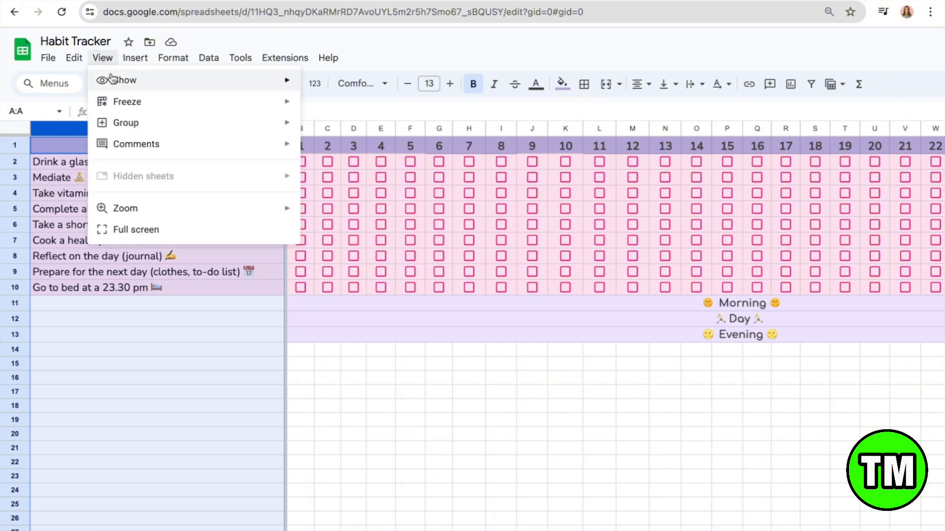
pyautogui.moveTo(119, 101)
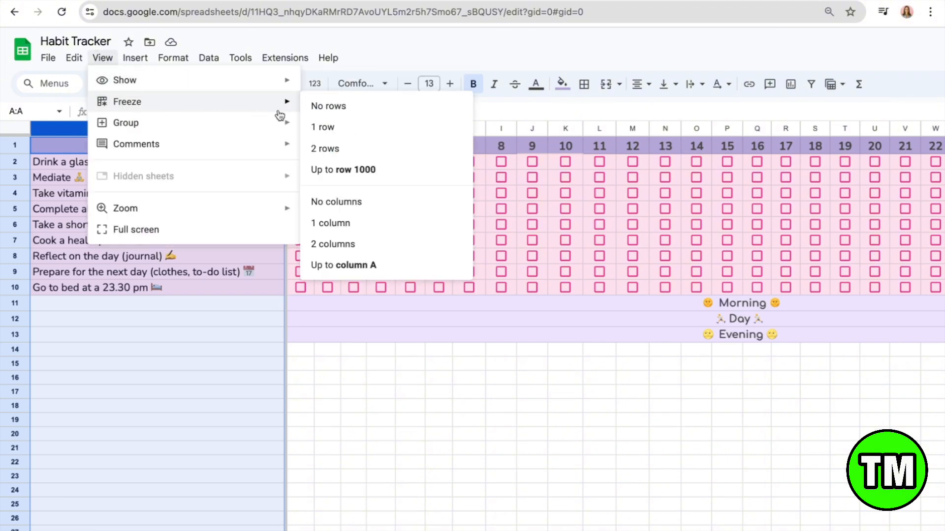
pyautogui.click(341, 210)
pyautogui.click(424, 443)
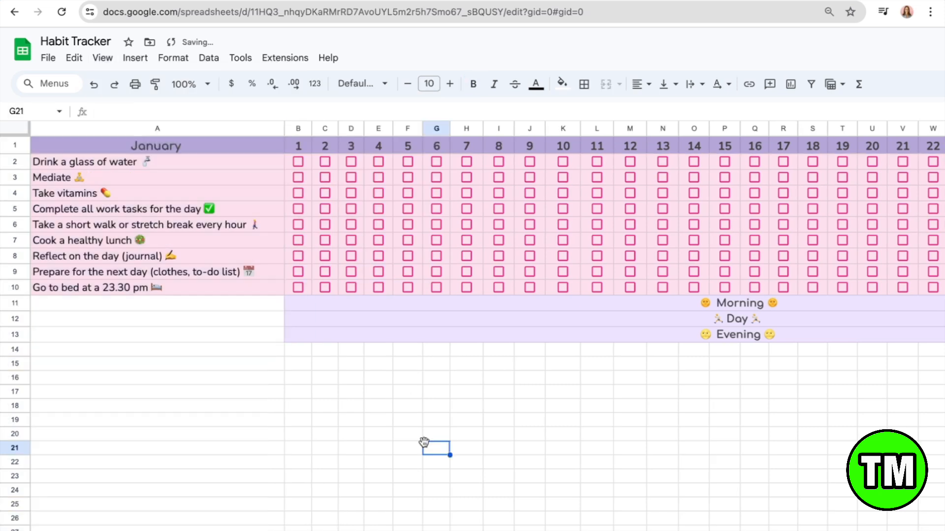
# - Move the Morning heading row directly above the "Drink a glass of water" habit
pyautogui.click(599, 313)
pyautogui.click(16, 303)
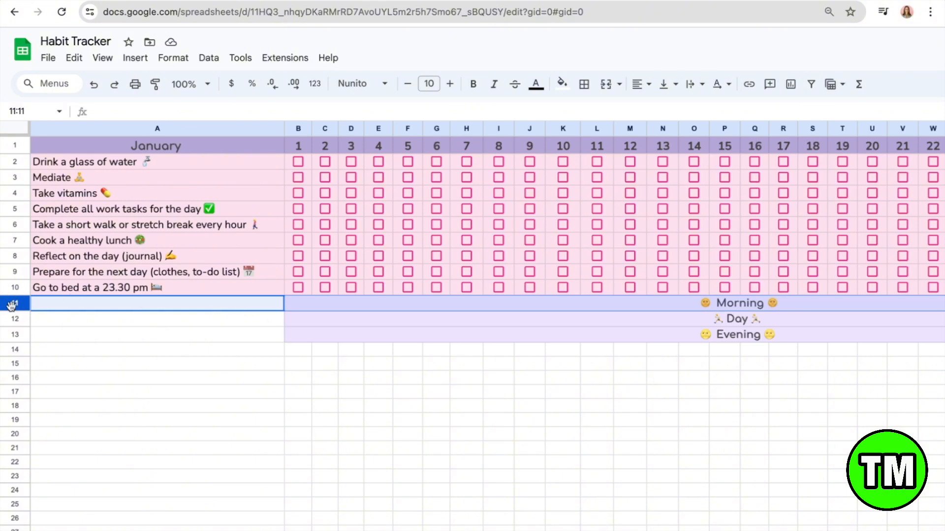
pyautogui.moveTo(11, 306); pyautogui.dragTo(6, 165)
pyautogui.click(123, 397)
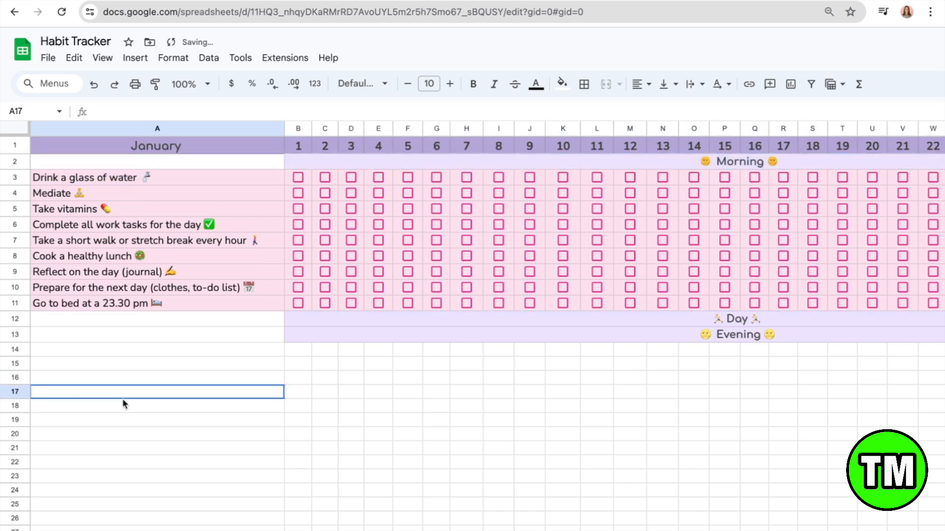
# - Fill A2 with the custom light purple and merge A2:AF2 into one Morning heading
pyautogui.click(370, 159)
pyautogui.click(244, 160)
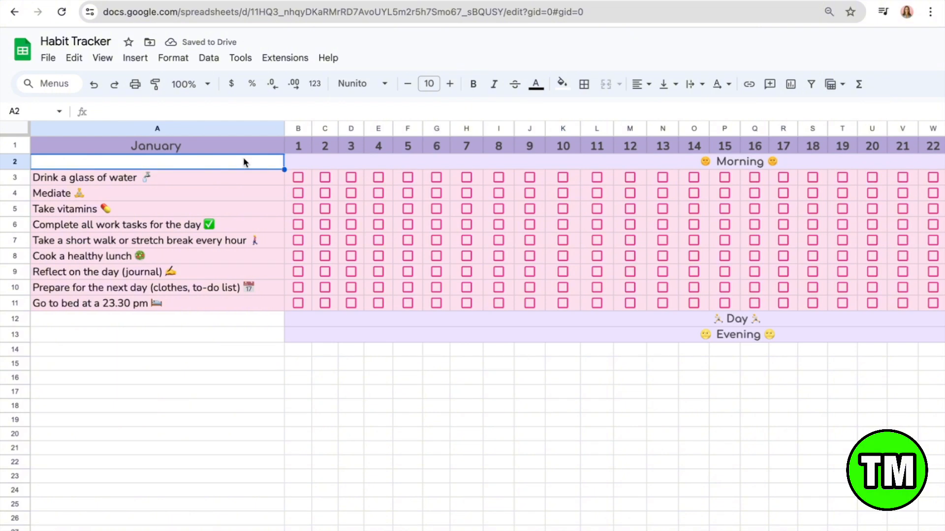
pyautogui.click(562, 83)
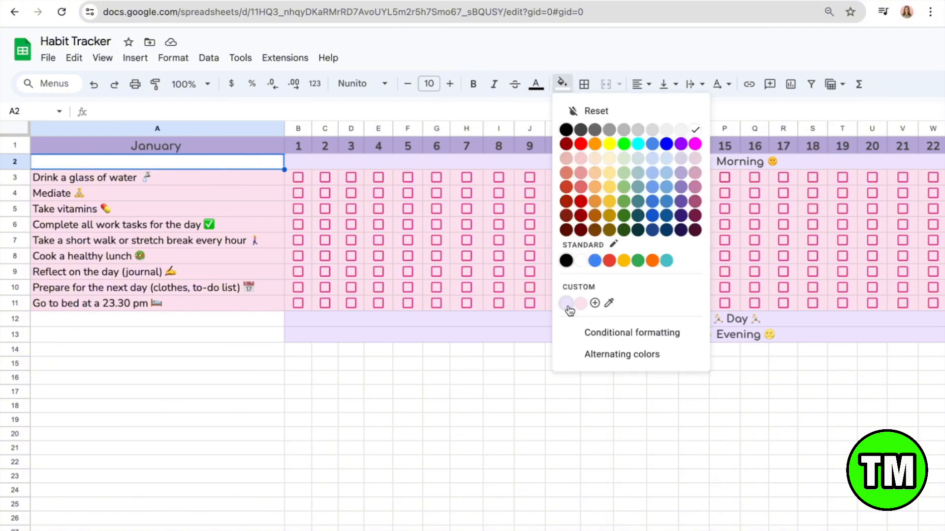
pyautogui.click(566, 304)
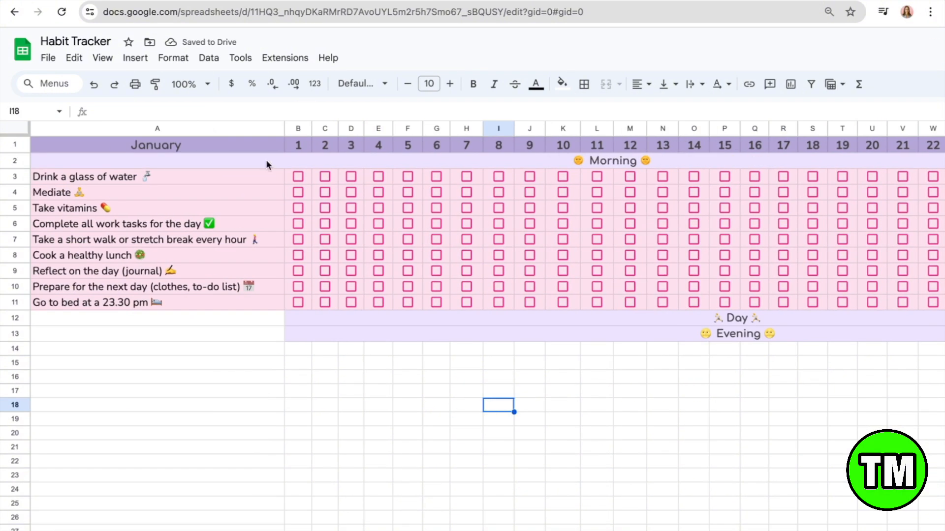
pyautogui.click(266, 159)
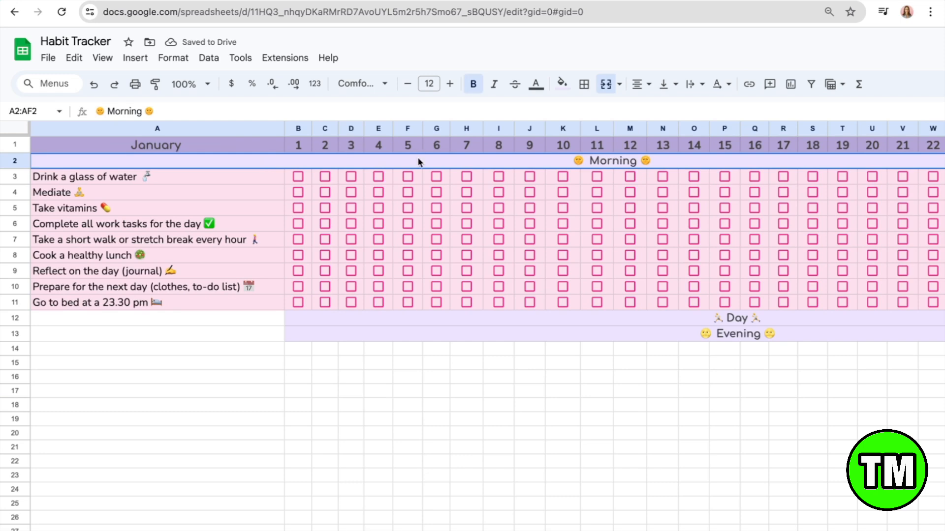
pyautogui.scroll(-1, 455, 293)
pyautogui.moveTo(171, 301); pyautogui.dragTo(677, 313)
pyautogui.click(179, 312)
pyautogui.press('Down')
pyautogui.press('Down')
pyautogui.press('Down')
pyautogui.click(181, 317)
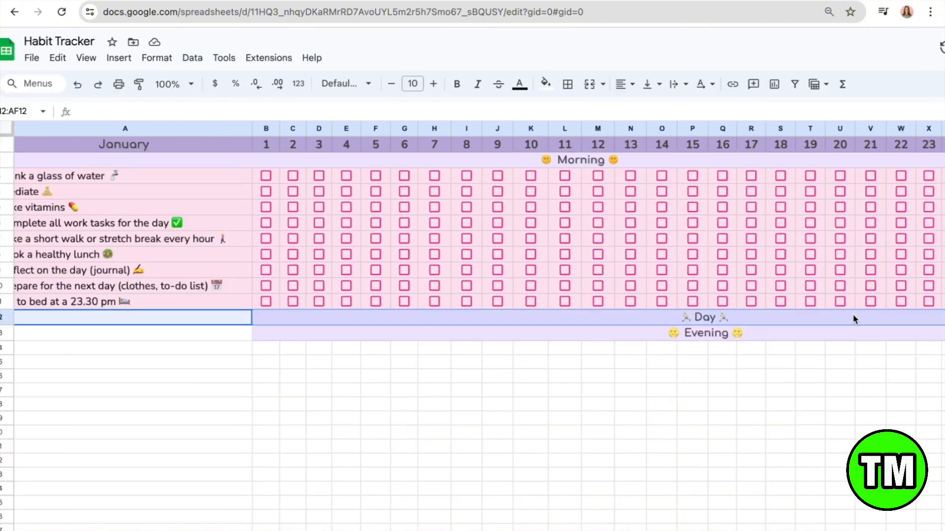
# - Move the Day heading row above "Complete all work tasks for the day" and fill A6 with the custom light purple
pyautogui.click(16, 318)
pyautogui.moveTo(15, 319); pyautogui.dragTo(19, 224)
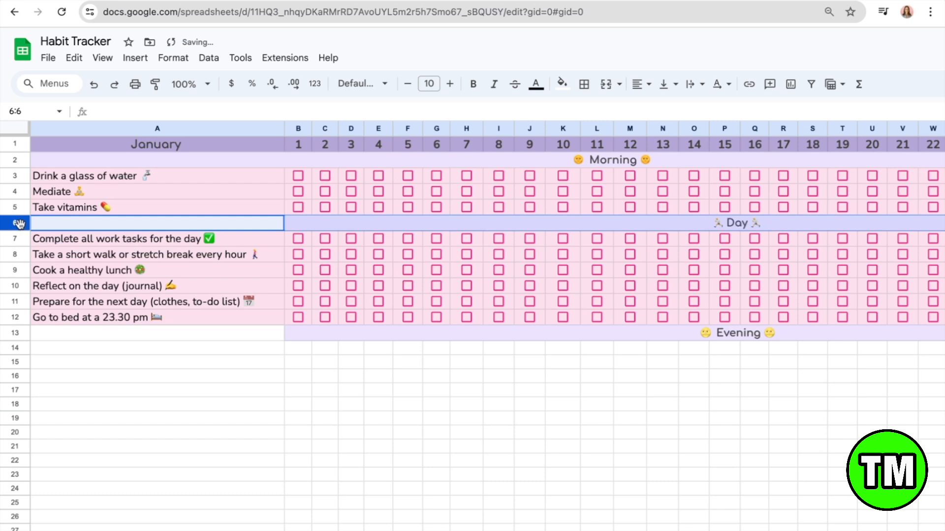
pyautogui.click(163, 219)
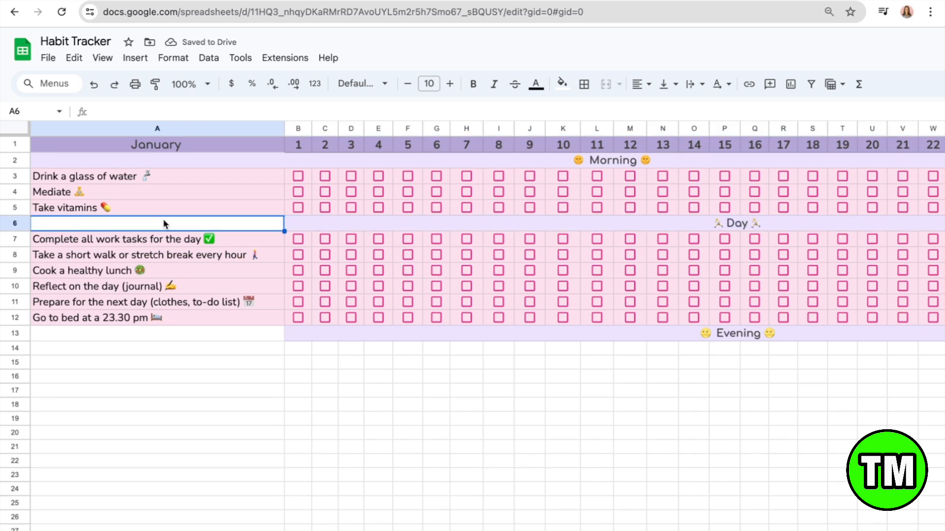
pyautogui.click(570, 87)
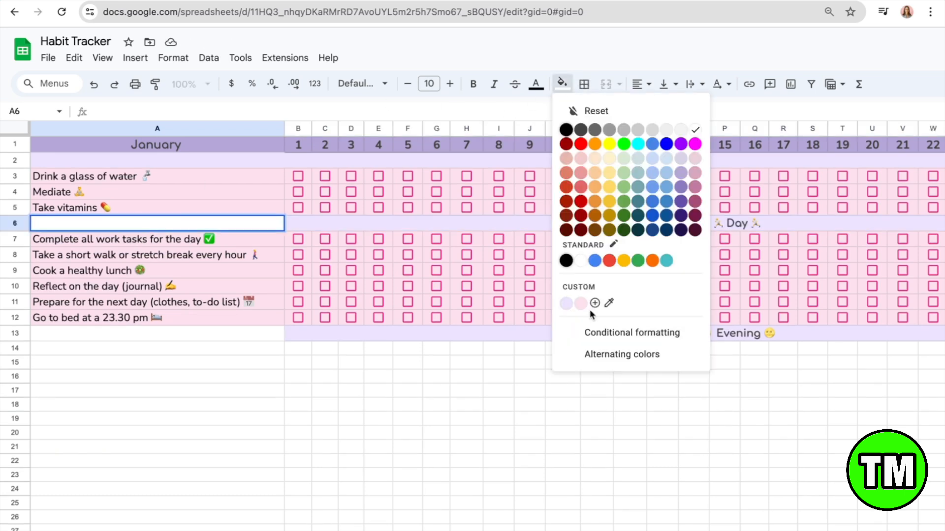
pyautogui.click(571, 307)
pyautogui.click(295, 219)
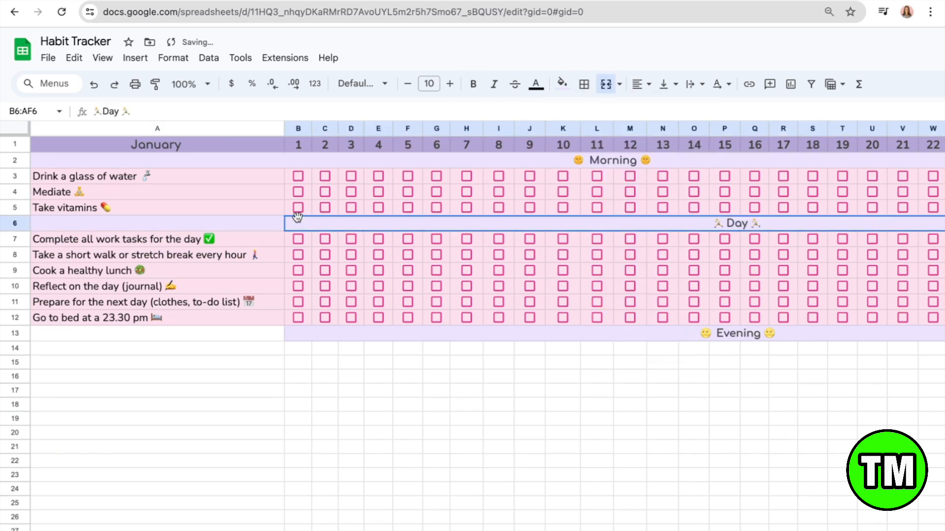
# - Merge A6:AF6 into one Day heading across the habit and day columns
pyautogui.moveTo(180, 225); pyautogui.dragTo(854, 224)
pyautogui.hscroll(10, 854, 224)
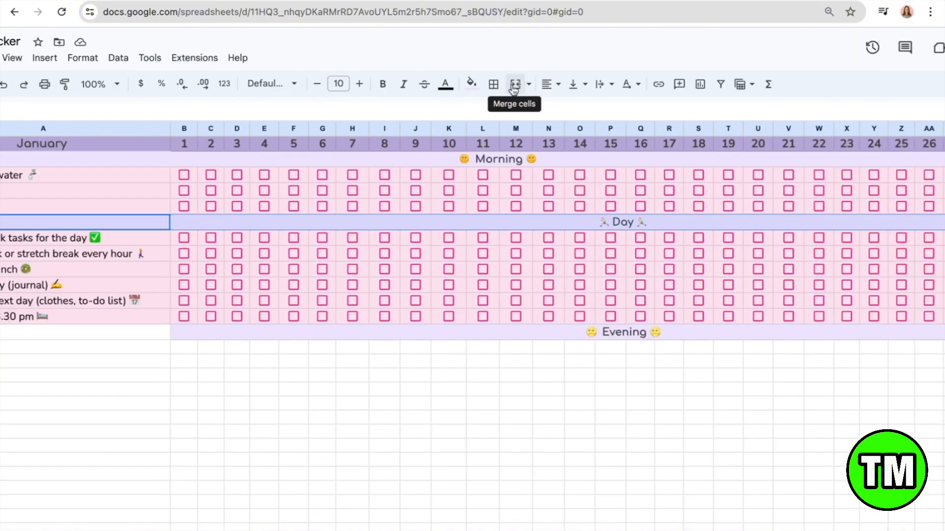
pyautogui.click(514, 88)
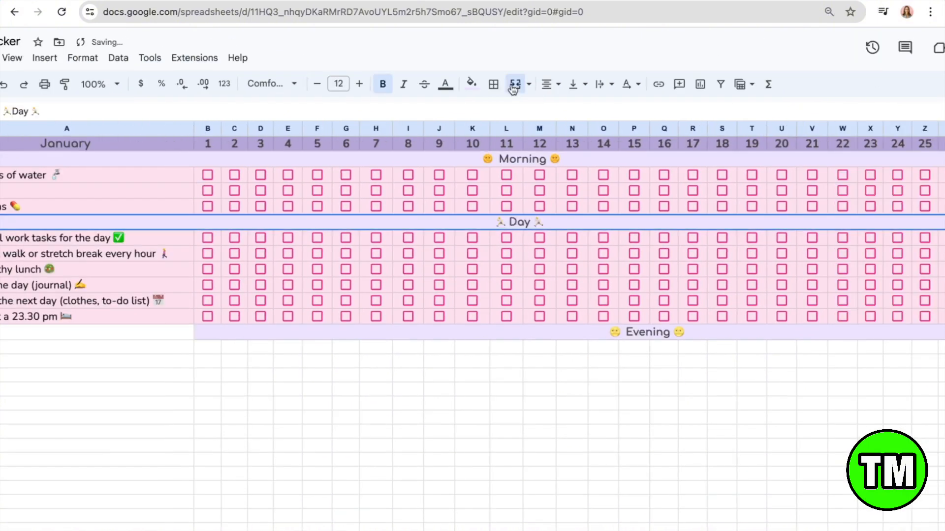
pyautogui.hscroll(-5, 545, 375)
# - Move the Evening heading row above "Prepare for the next day" and merge it across A10:AF10
pyautogui.click(426, 335)
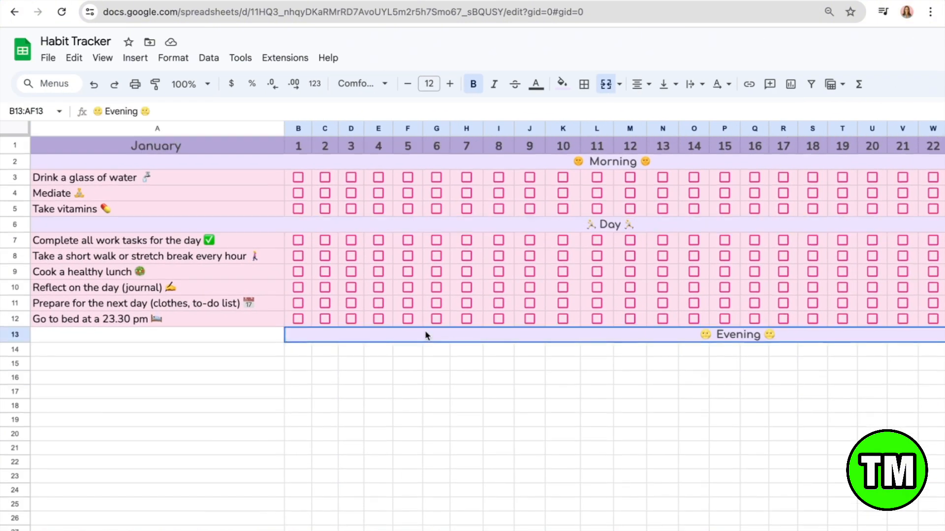
pyautogui.click(79, 349)
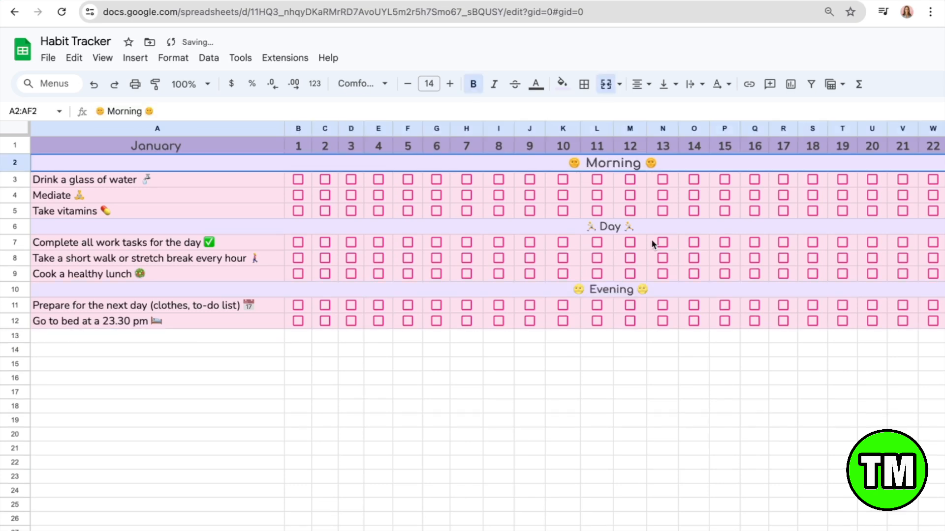
# - Set the font size of the Day and Evening headings to 14, matching the Morning heading
pyautogui.click(651, 240)
pyautogui.click(642, 222)
pyautogui.click(448, 84)
pyautogui.click(448, 85)
pyautogui.click(447, 85)
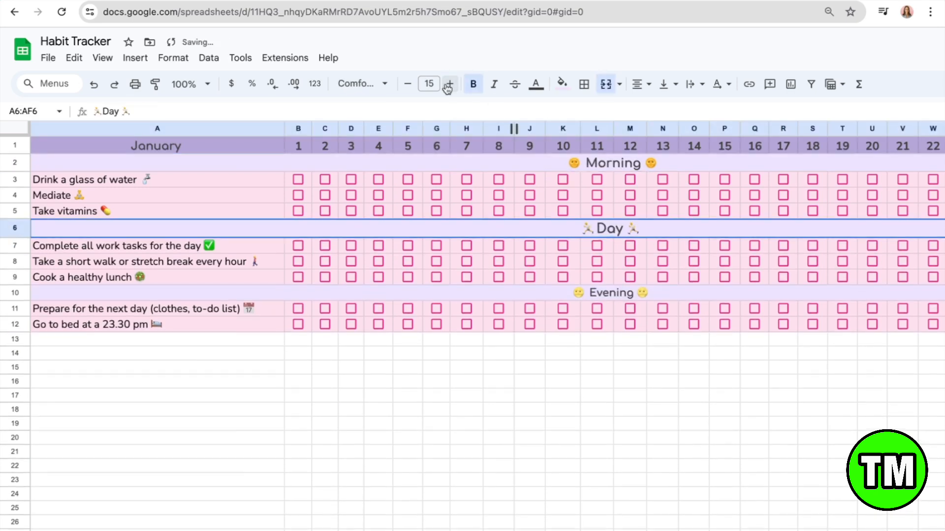
pyautogui.click(448, 85)
pyautogui.click(615, 152)
pyautogui.click(611, 294)
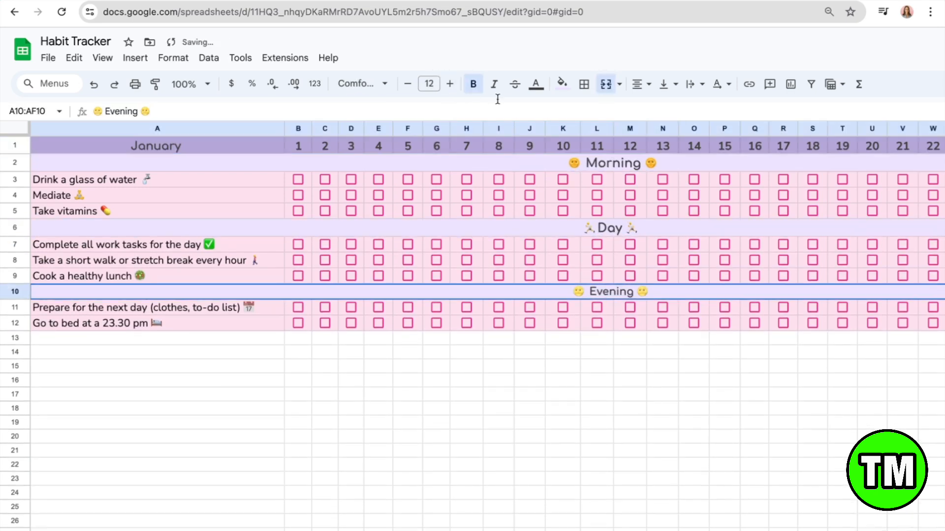
pyautogui.click(449, 85)
pyautogui.click(449, 85)
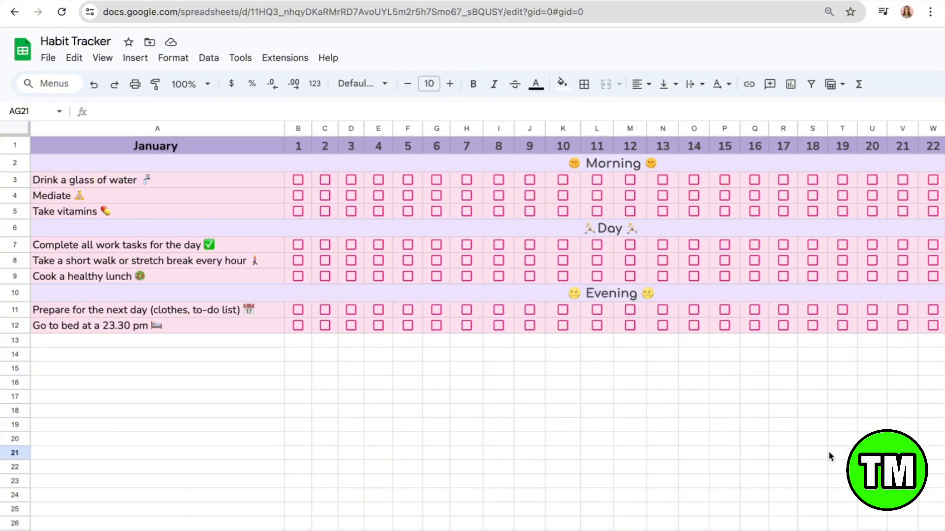
pyautogui.hscroll(8, 828, 453)
pyautogui.scroll(1, 828, 452)
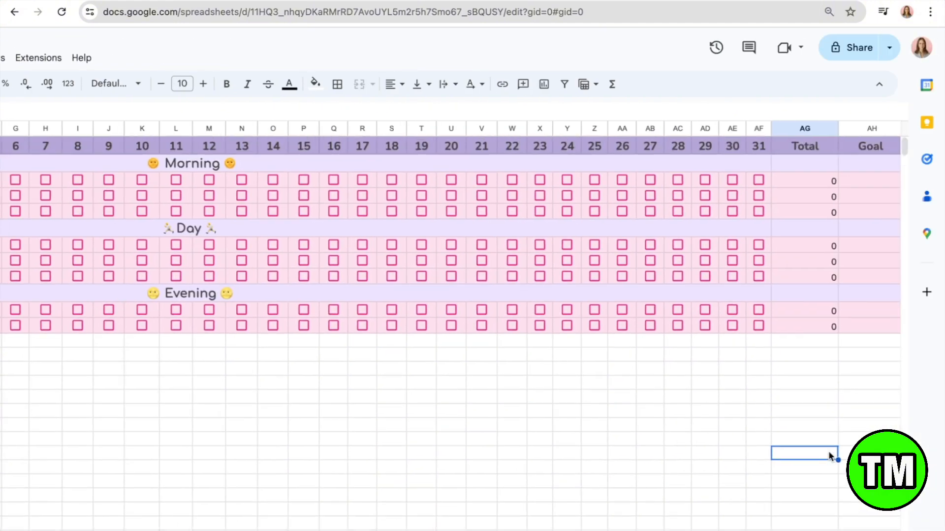
pyautogui.hscroll(-8, 615, 383)
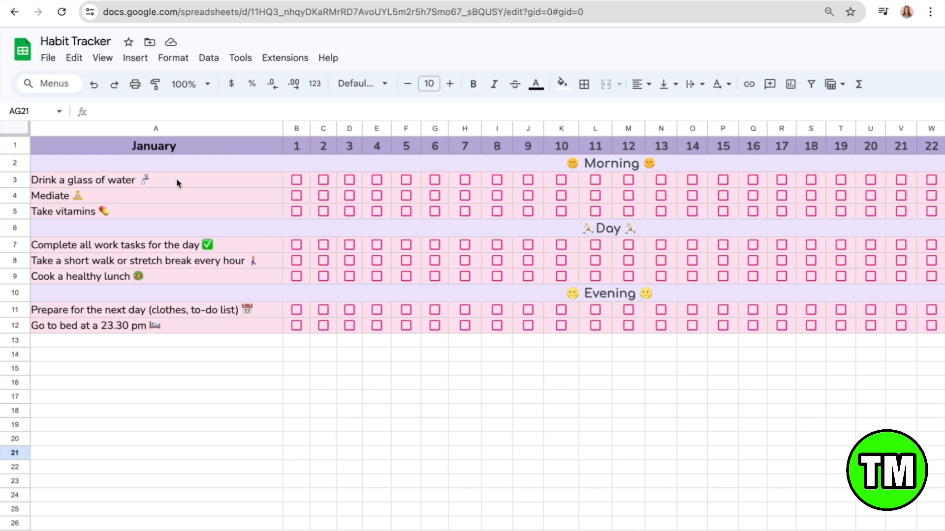
# - Outline the merged Morning heading, A2:AF2, with a purple outer border
pyautogui.click(178, 165)
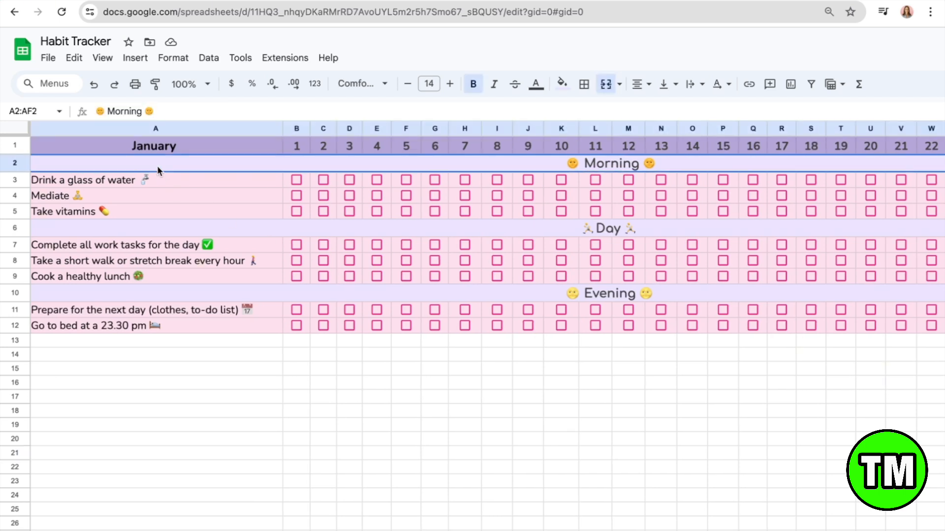
pyautogui.click(583, 86)
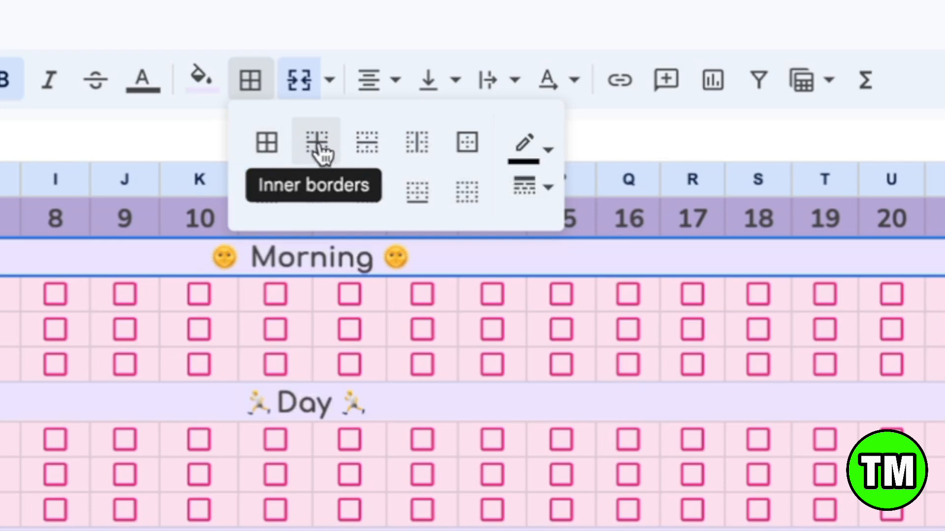
pyautogui.click(467, 142)
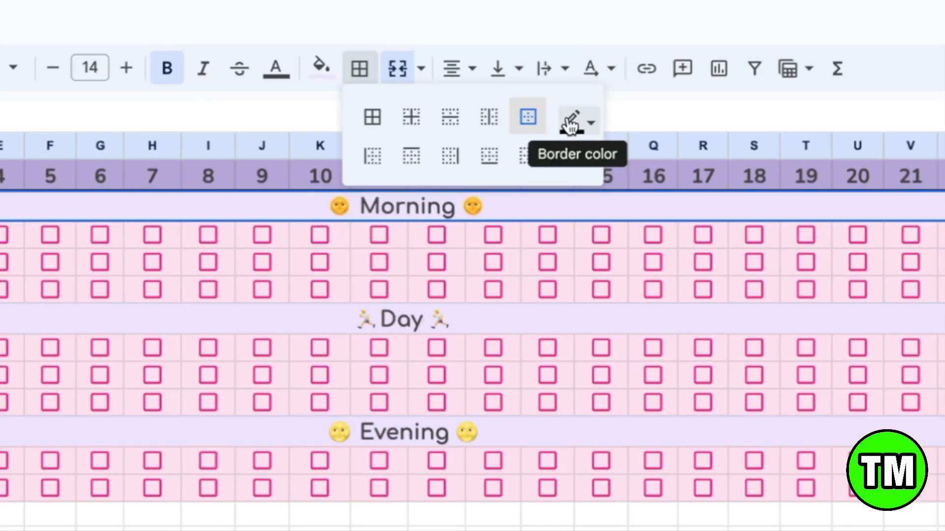
pyautogui.click(571, 123)
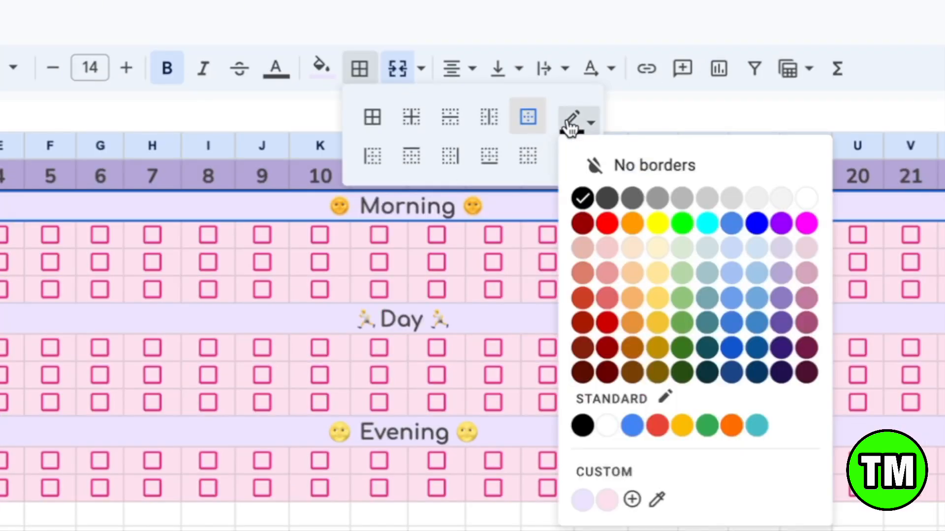
pyautogui.click(783, 227)
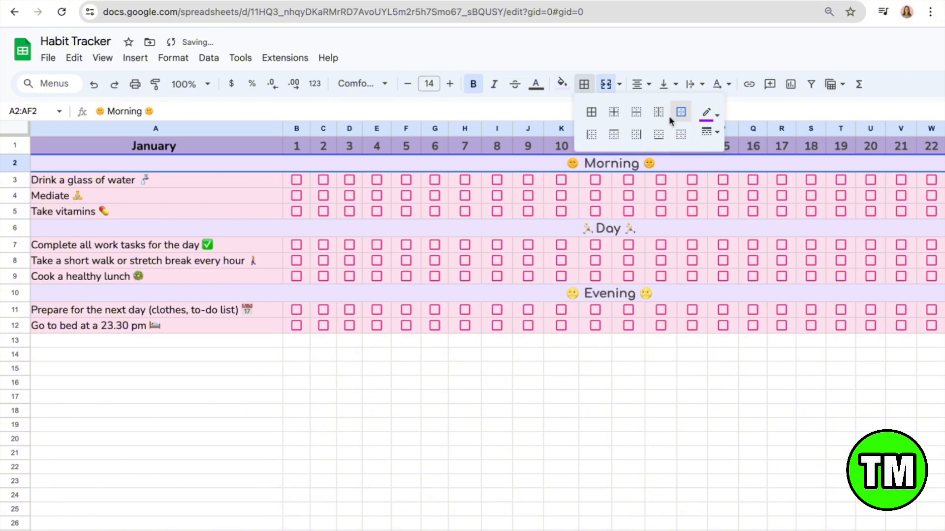
pyautogui.click(686, 114)
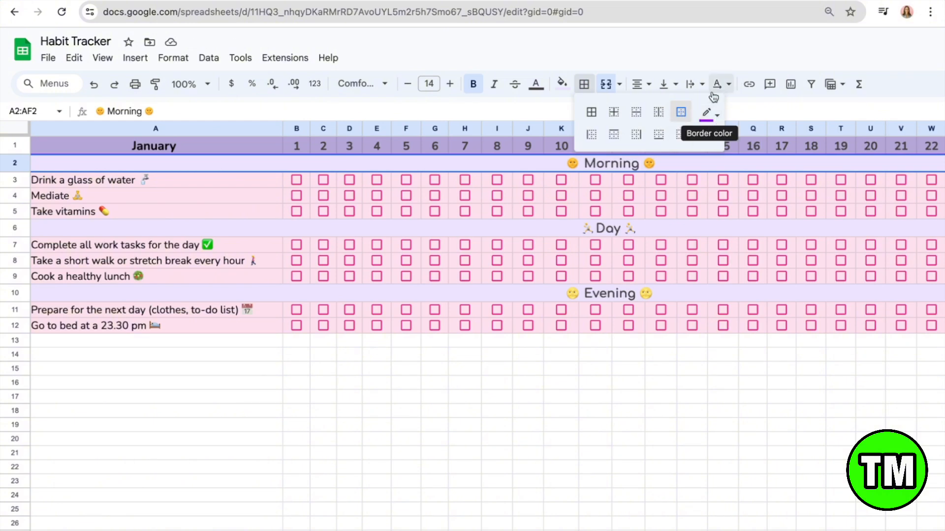
pyautogui.click(552, 483)
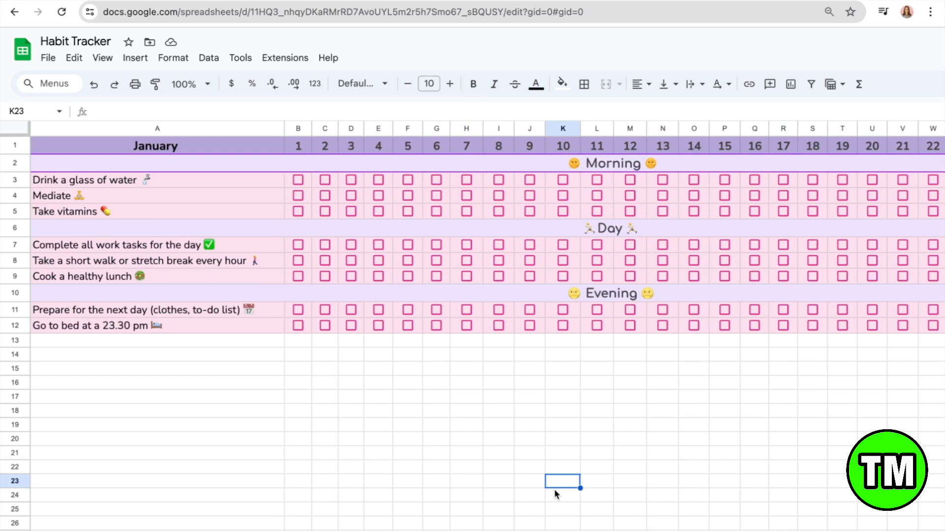
pyautogui.hscroll(10, 495, 173)
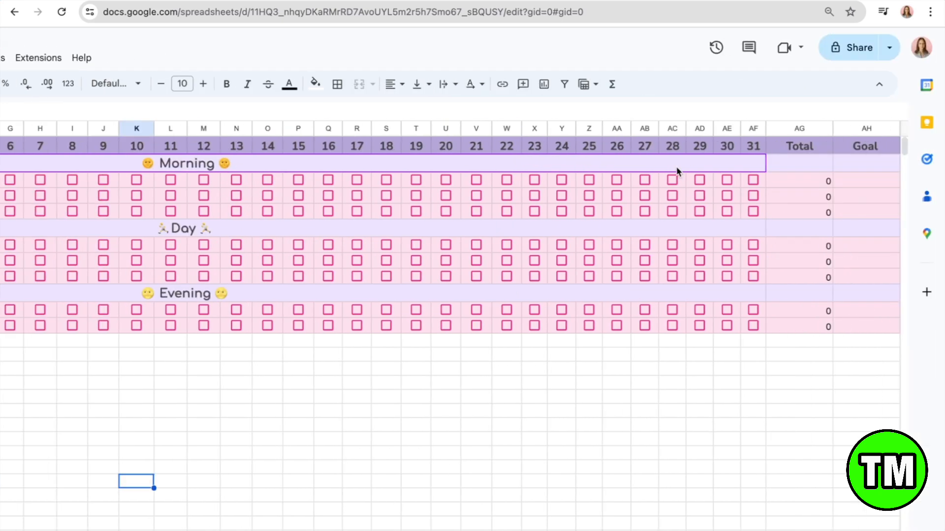
pyautogui.hscroll(-10, 676, 169)
# - Outline the merged Day and Evening headings with the same purple outer border as the Morning heading
pyautogui.click(454, 229)
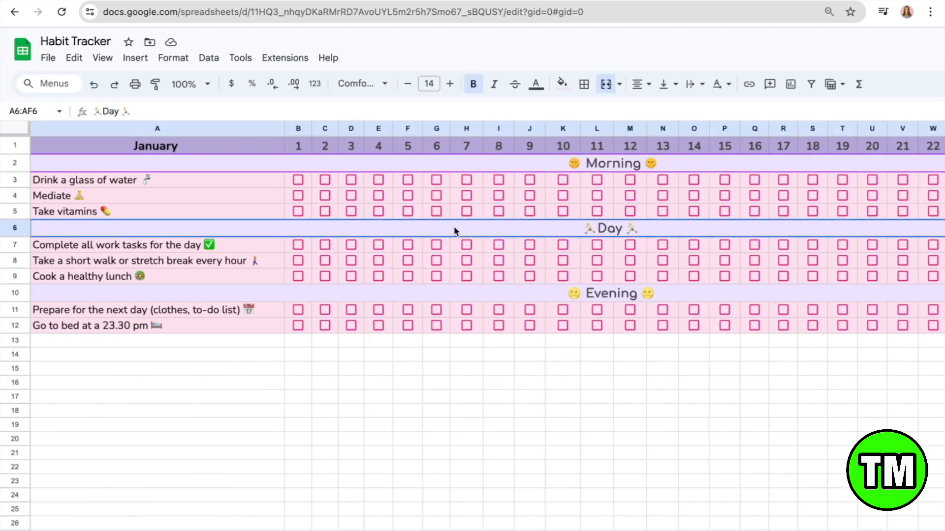
pyautogui.click(496, 243)
pyautogui.click(522, 224)
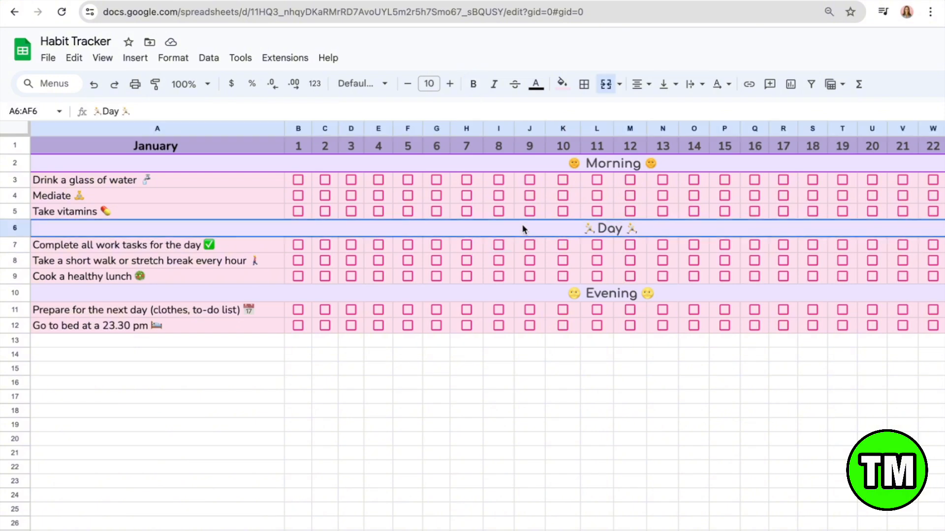
# - Add purple inner, left and right borders to the Total and Goal columns, AG1:AH12
pyautogui.moveTo(807, 147); pyautogui.dragTo(881, 328)
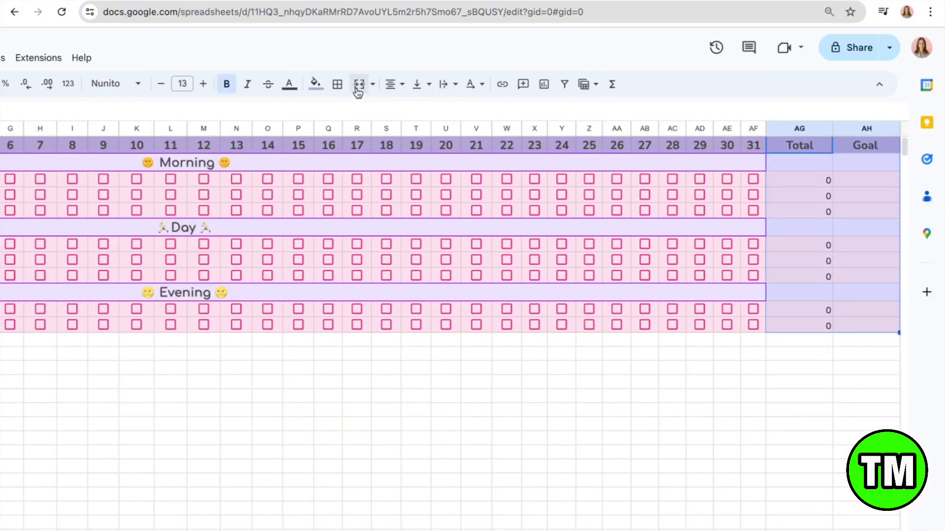
pyautogui.click(337, 85)
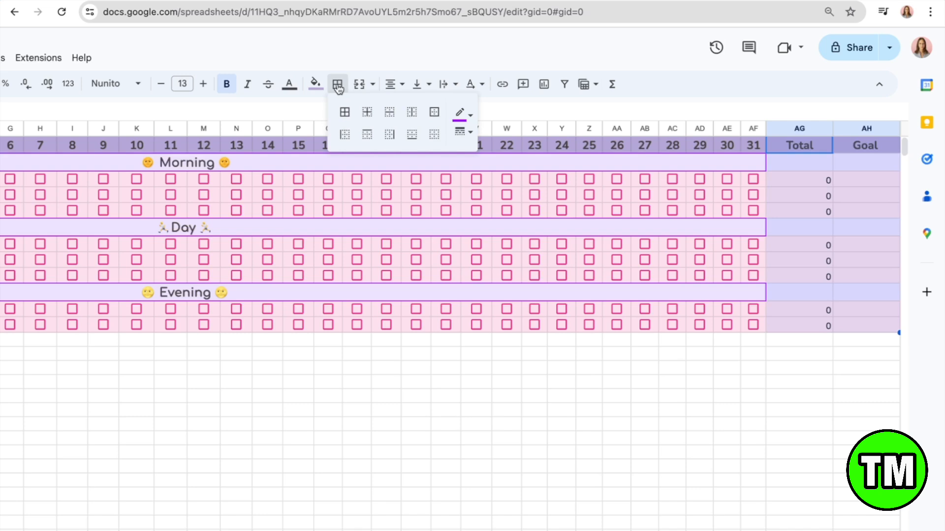
pyautogui.click(368, 114)
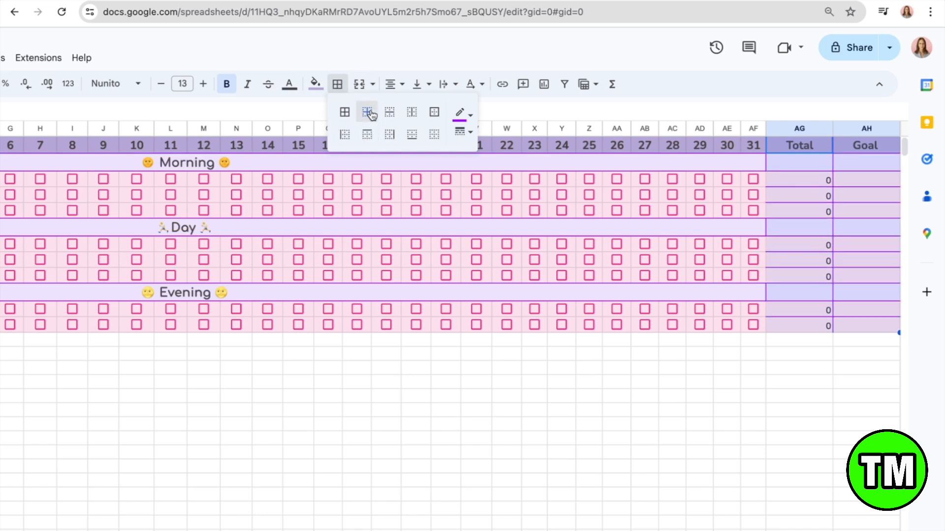
pyautogui.click(343, 141)
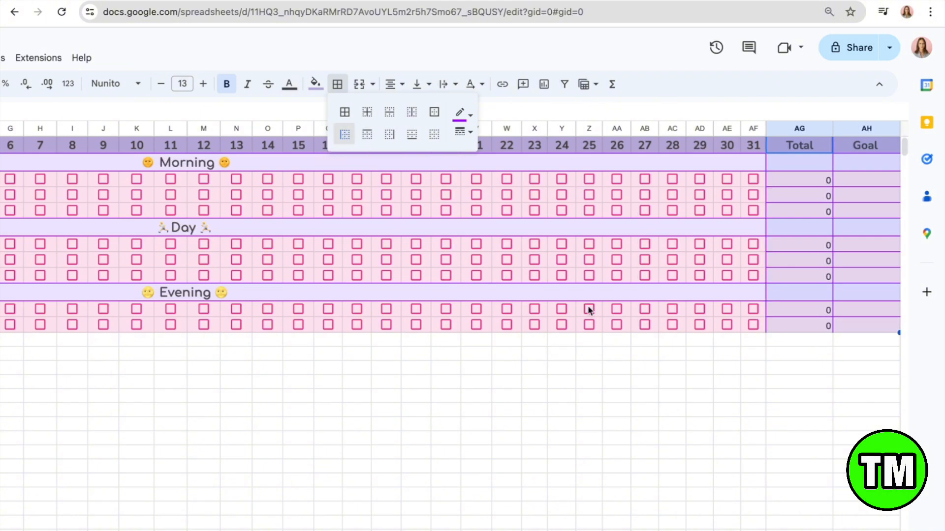
pyautogui.click(392, 141)
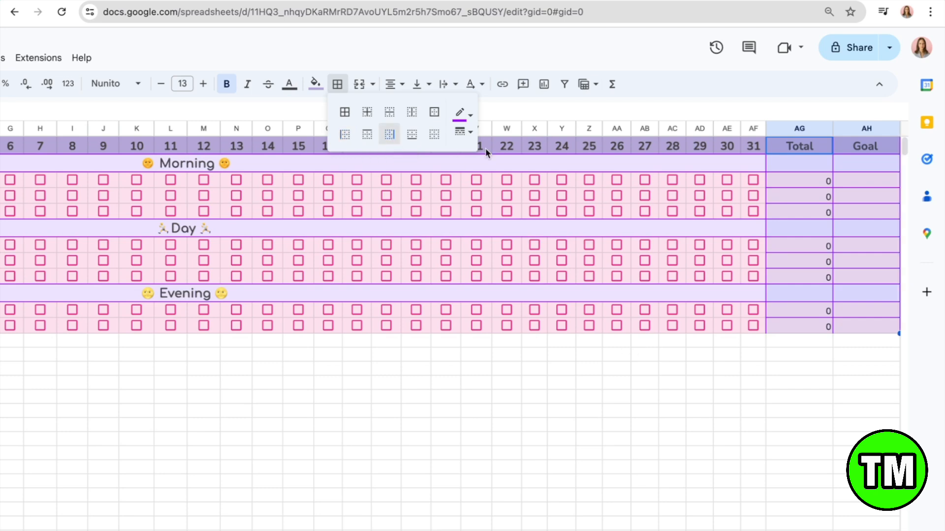
# - Add a purple bottom border under the Total and Goal columns and under A1:AF12
pyautogui.click(413, 135)
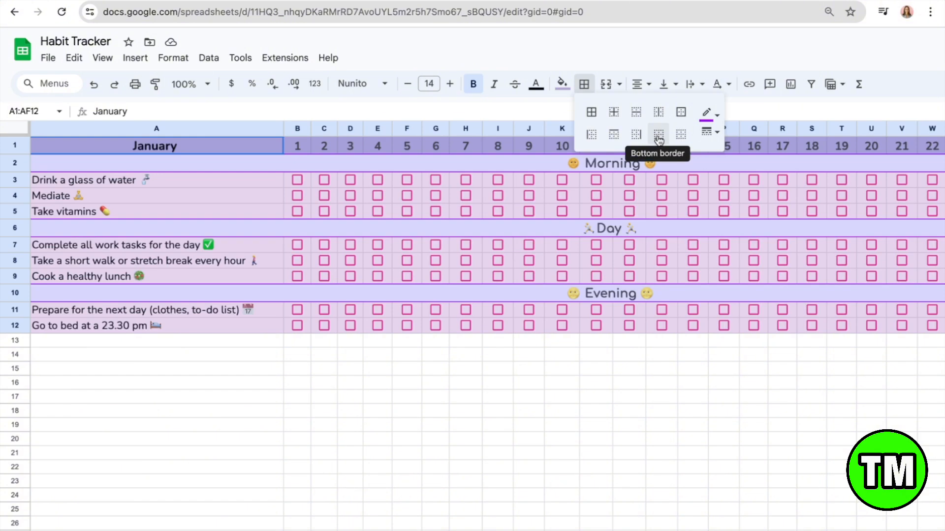
pyautogui.click(659, 134)
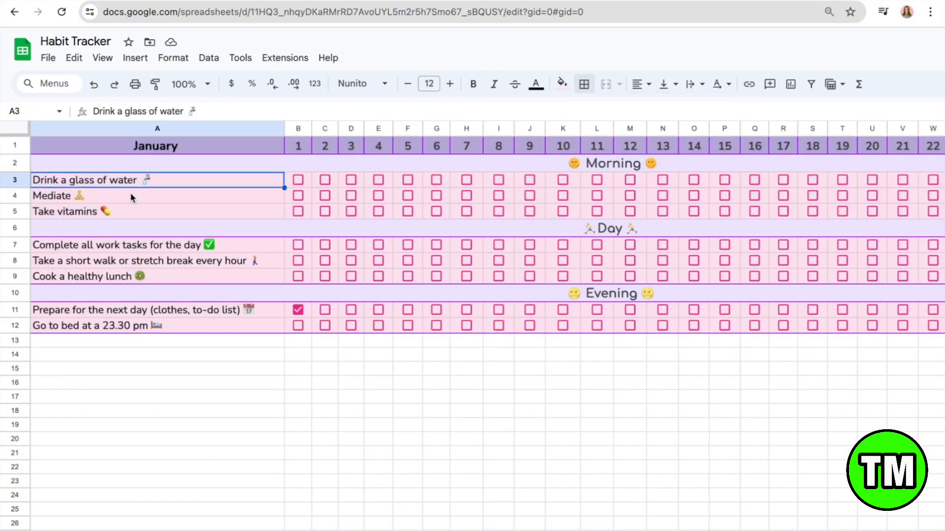
pyautogui.click(143, 388)
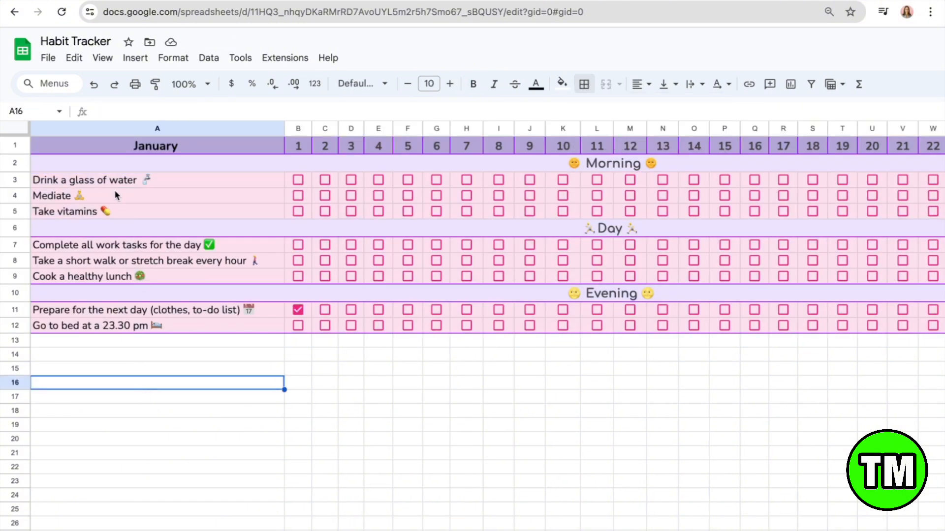
# - Set the border color to dark gray and apply an outer border to the Morning habits, A3:A5
pyautogui.moveTo(114, 181); pyautogui.dragTo(118, 208)
pyautogui.click(584, 84)
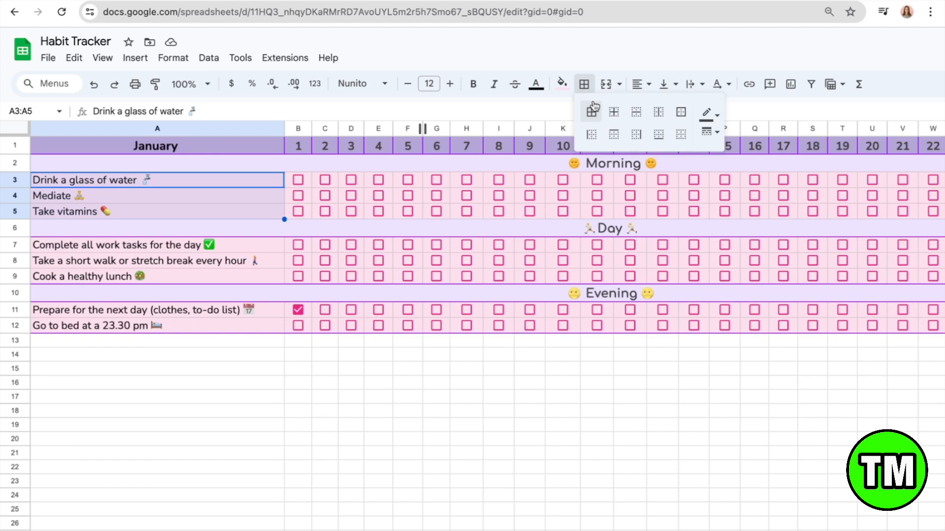
pyautogui.click(707, 113)
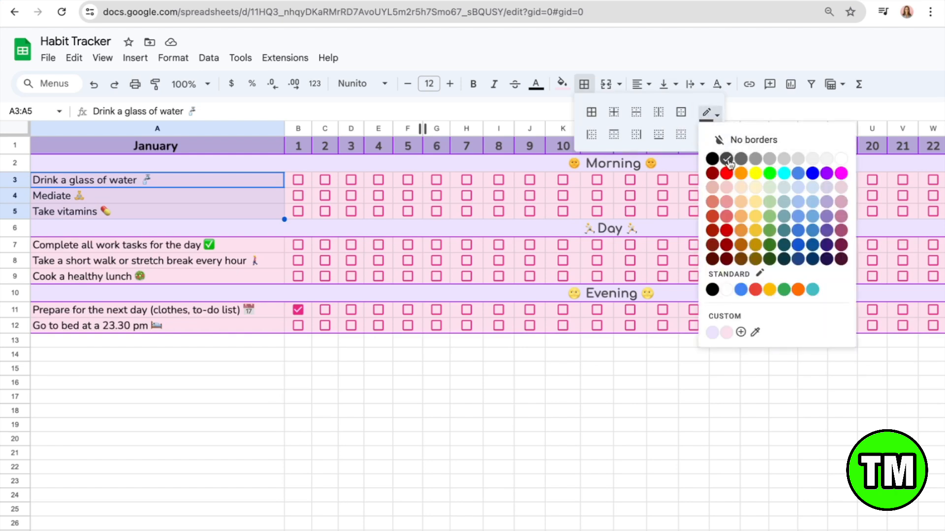
pyautogui.click(728, 159)
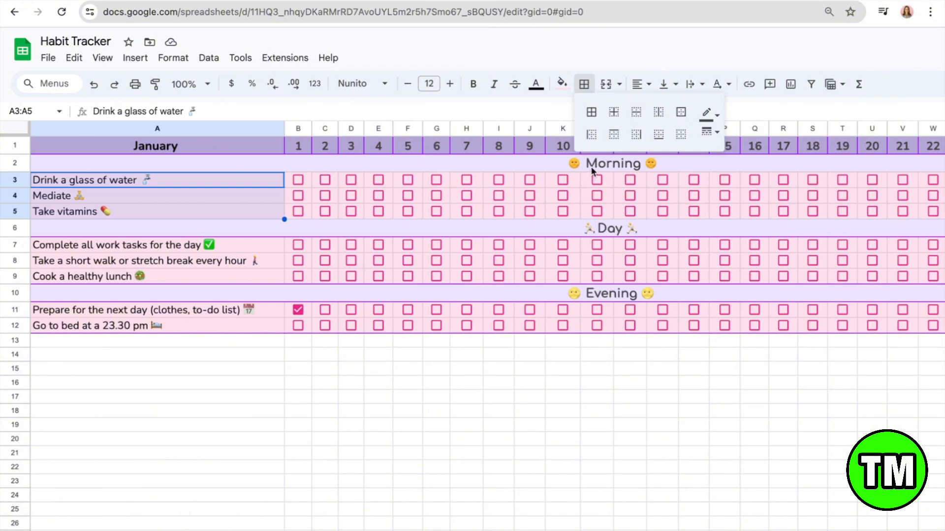
pyautogui.click(688, 114)
# - Add dark gray horizontal borders between the habit names in the Morning, Day and Evening groups of column A
pyautogui.click(582, 94)
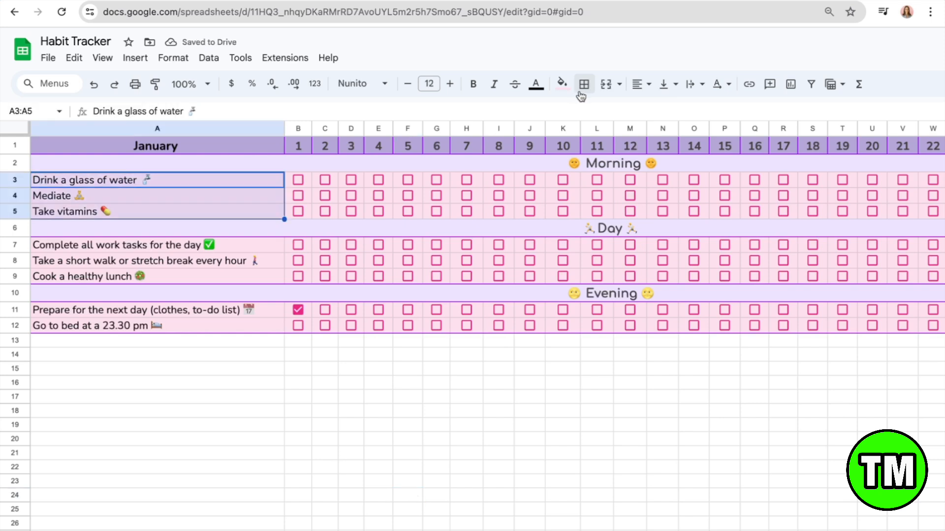
pyautogui.click(581, 95)
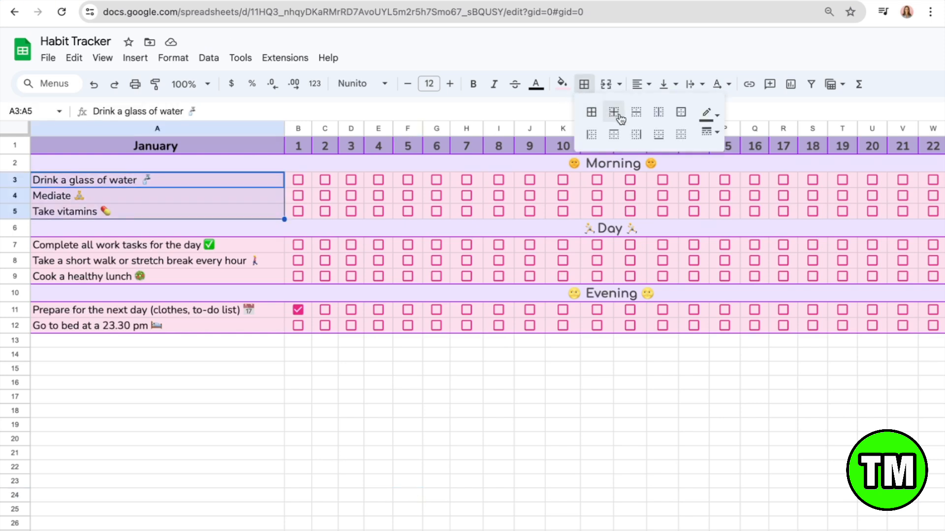
pyautogui.click(640, 121)
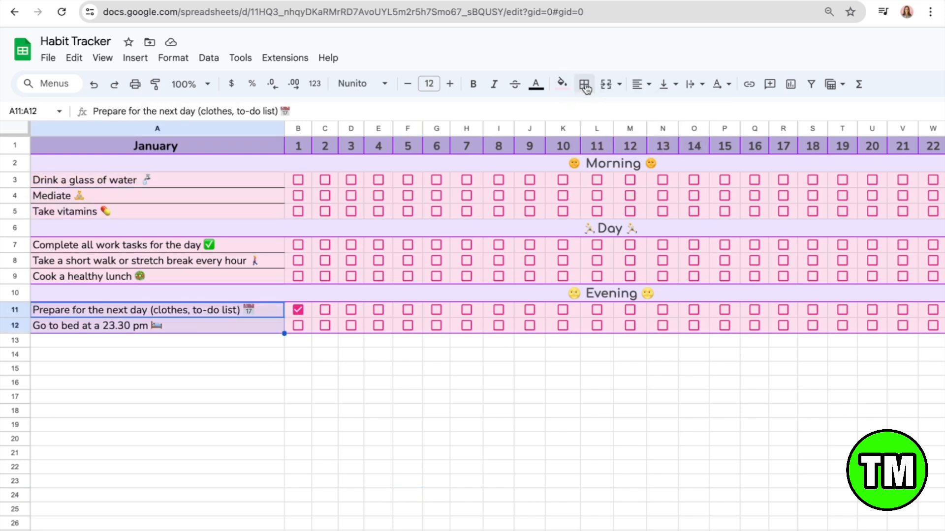
pyautogui.click(582, 88)
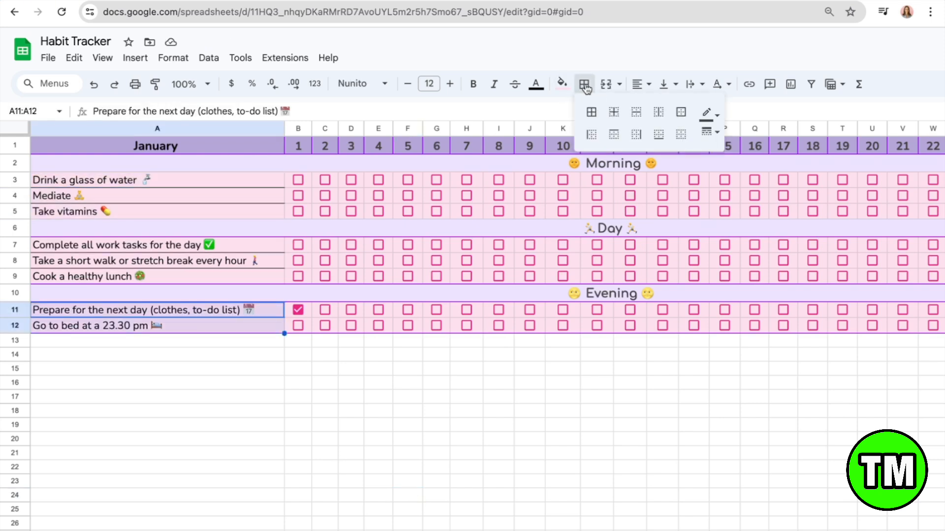
pyautogui.click(636, 113)
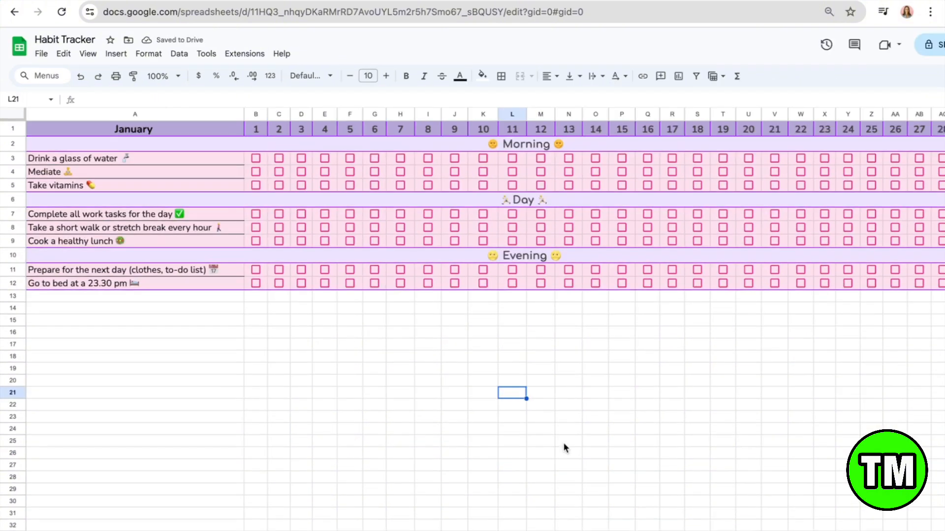
pyautogui.hscroll(5, 563, 442)
pyautogui.hscroll(-3, 563, 441)
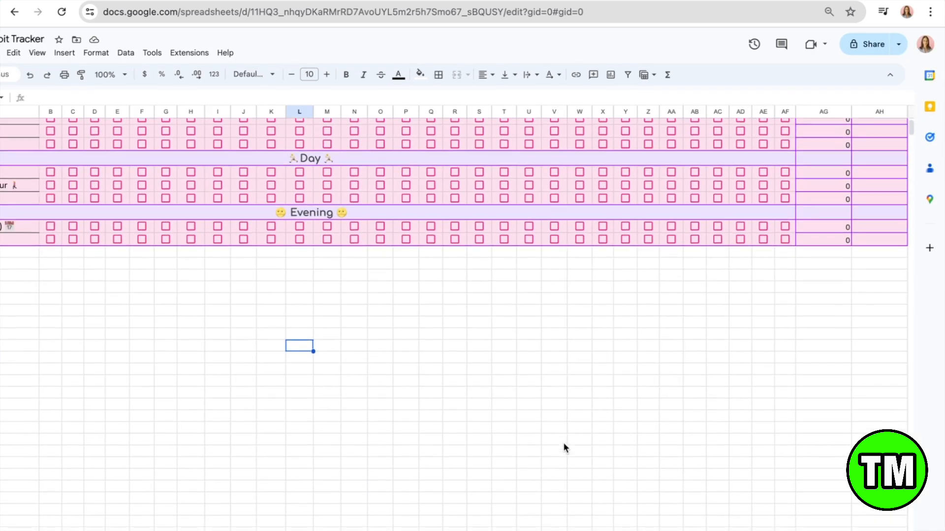
pyautogui.hscroll(-5, 562, 442)
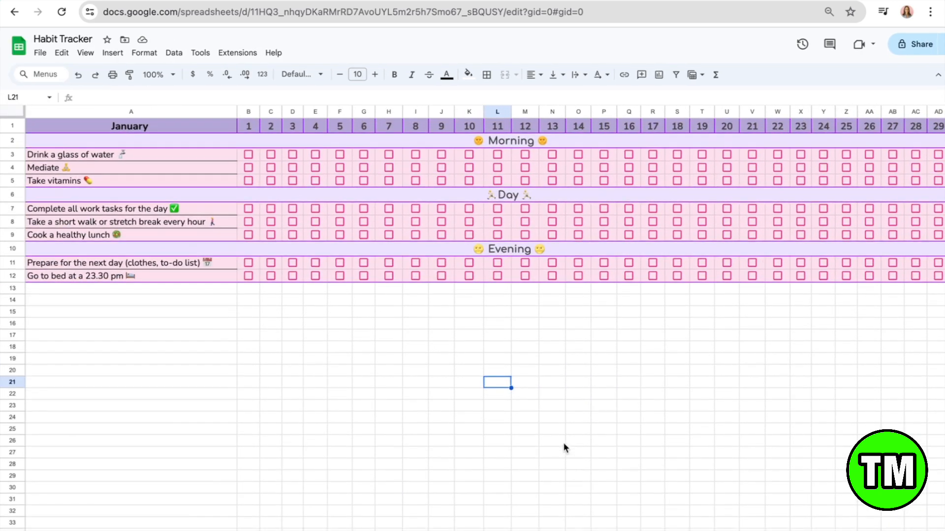
# - Enter 31 as the goal for "Drink a glass of water" in AH3
pyautogui.hscroll(3, 563, 442)
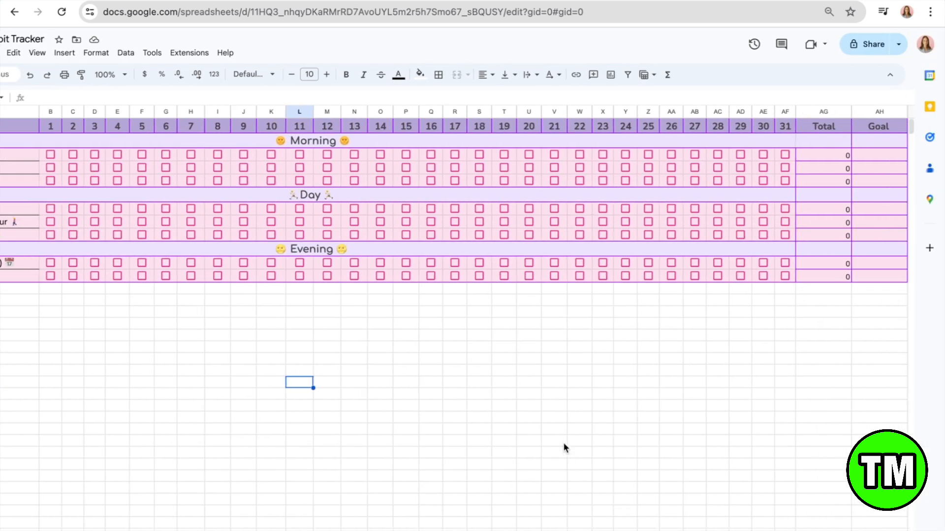
pyautogui.click(887, 158)
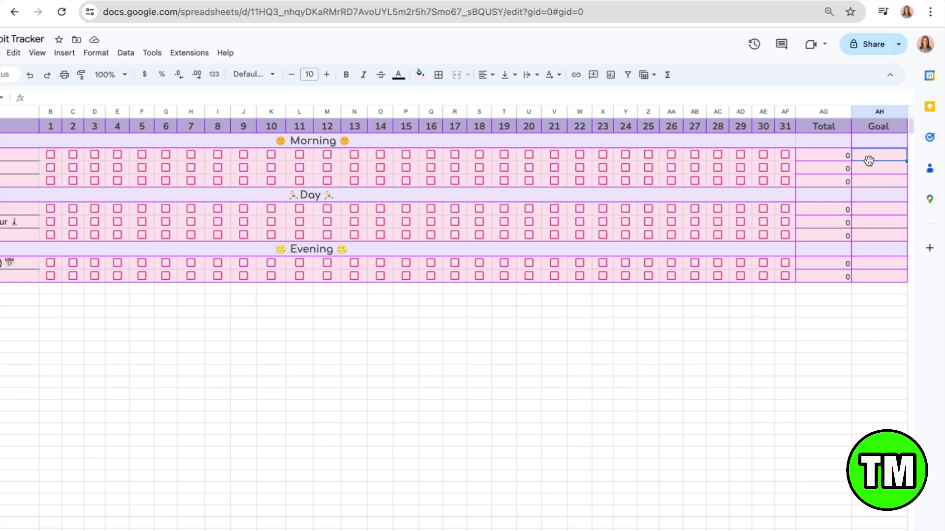
pyautogui.hscroll(-5, 869, 165)
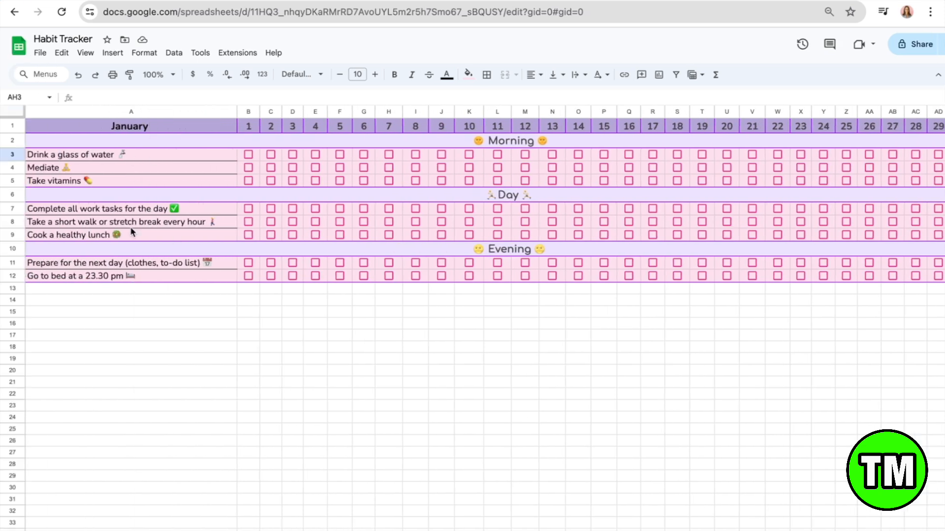
pyautogui.hscroll(5, 122, 294)
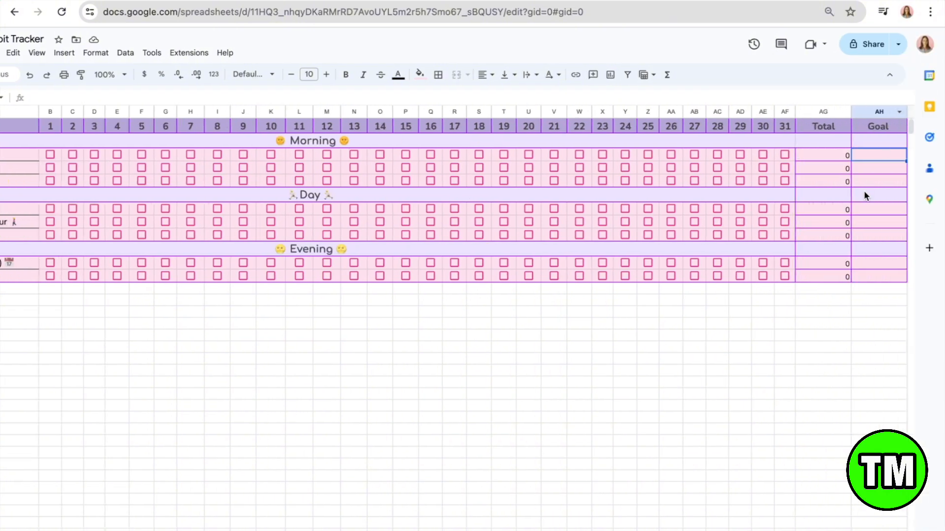
pyautogui.hscroll(-5, 864, 194)
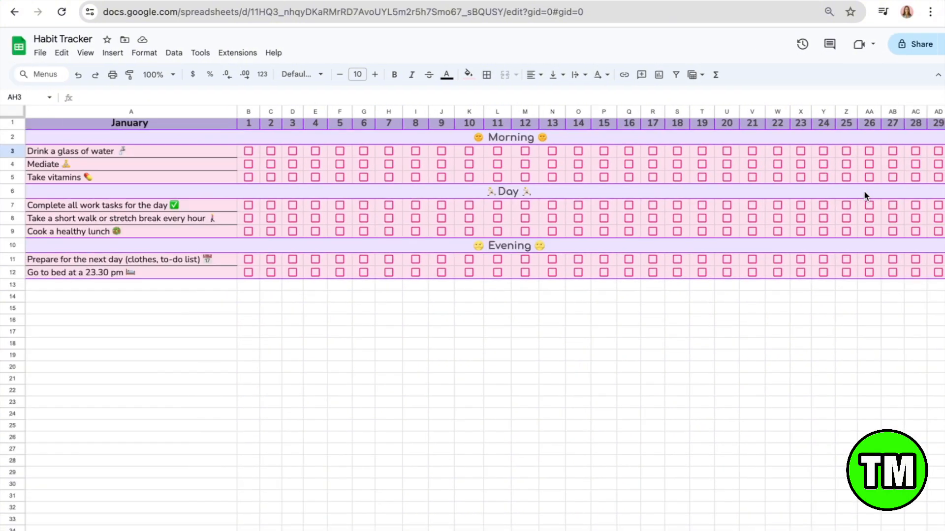
pyautogui.hscroll(5, 865, 194)
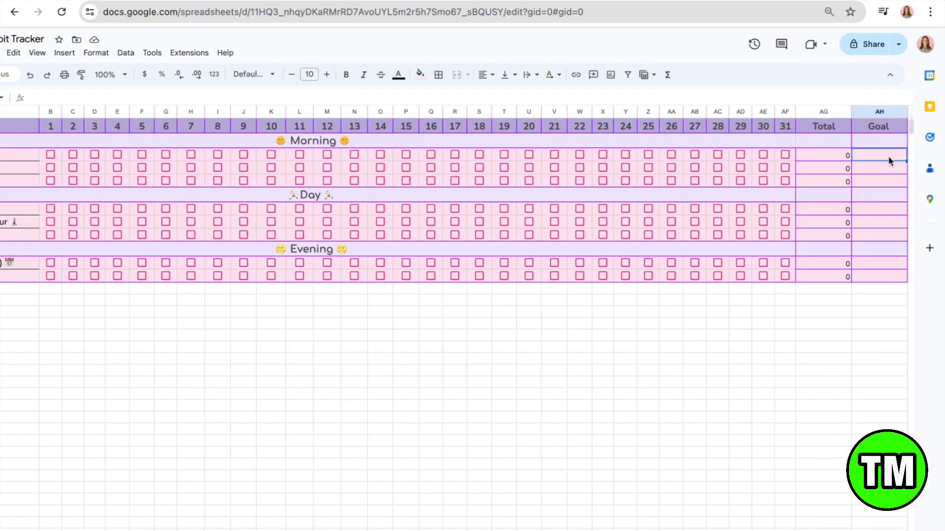
pyautogui.write('31')
pyautogui.press('Return')
# - Enter 25 as the goal for the "Mediate" habit in AH4
pyautogui.hscroll(-5, 899, 161)
pyautogui.hscroll(5, 900, 161)
pyautogui.write('25')
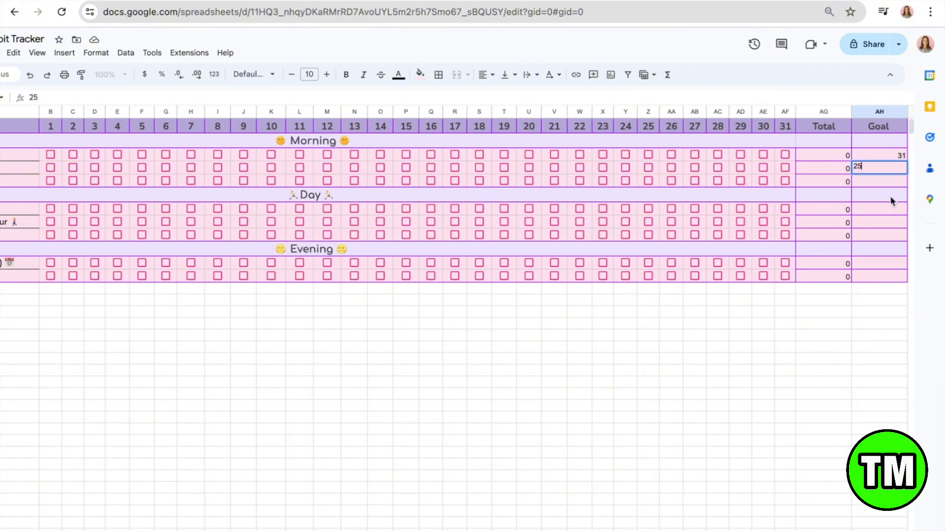
pyautogui.press('Return')
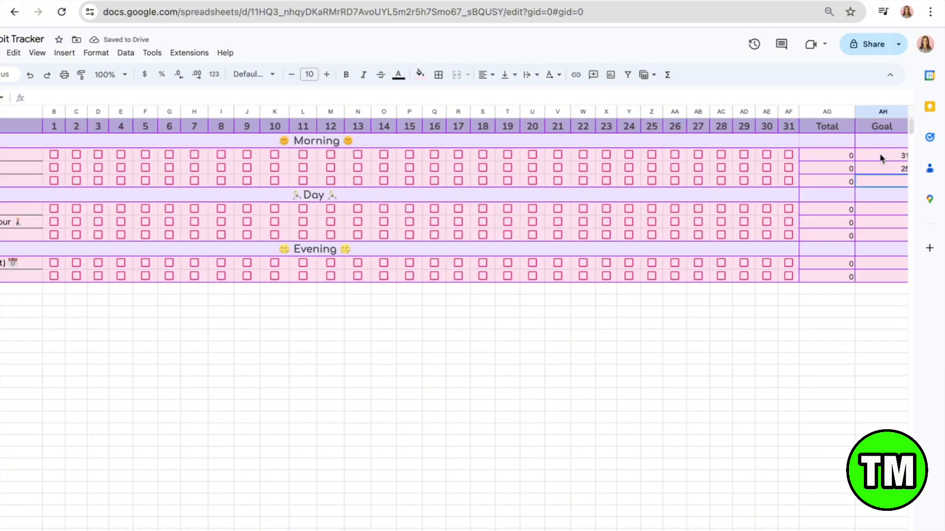
pyautogui.hscroll(-4, 885, 187)
pyautogui.hscroll(4, 883, 183)
pyautogui.hscroll(-4, 889, 185)
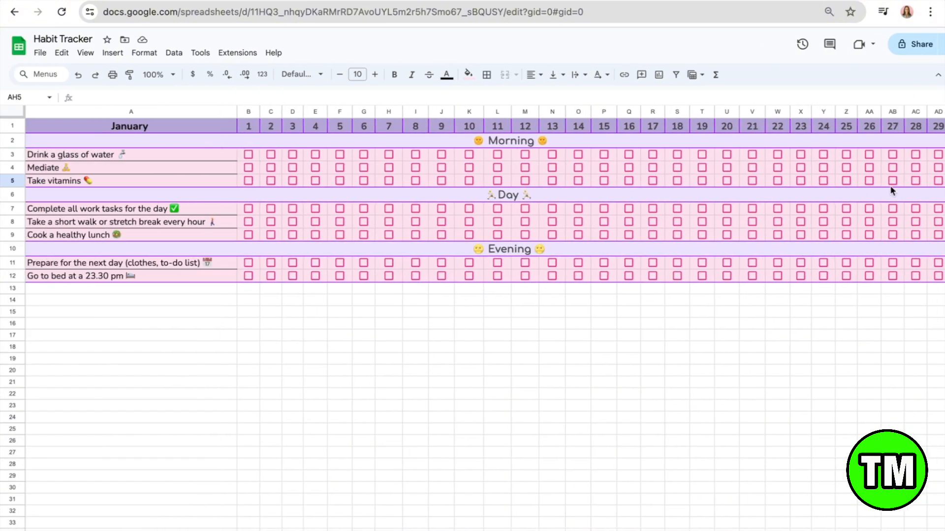
pyautogui.hscroll(4, 889, 185)
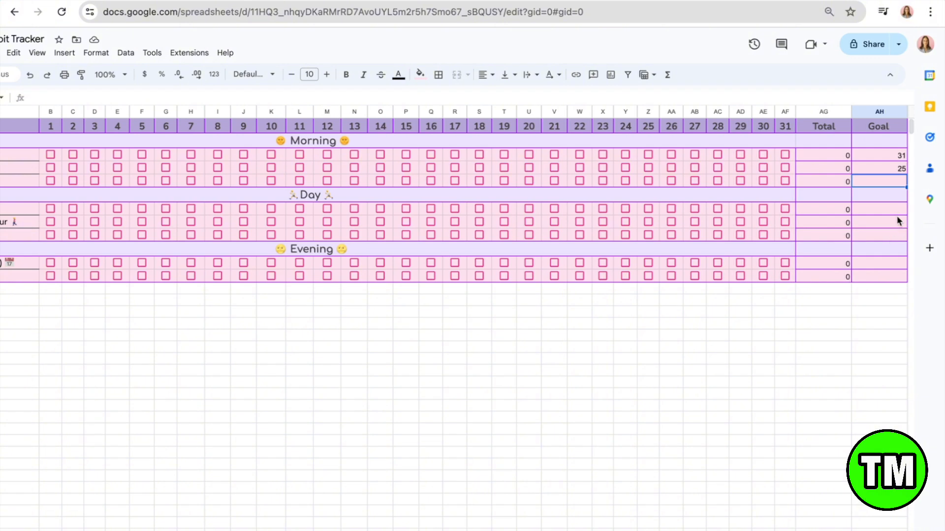
# - Format the Total and Goal values in AG3:AH12 with the Nunito font at size 13
pyautogui.moveTo(823, 156); pyautogui.dragTo(887, 273)
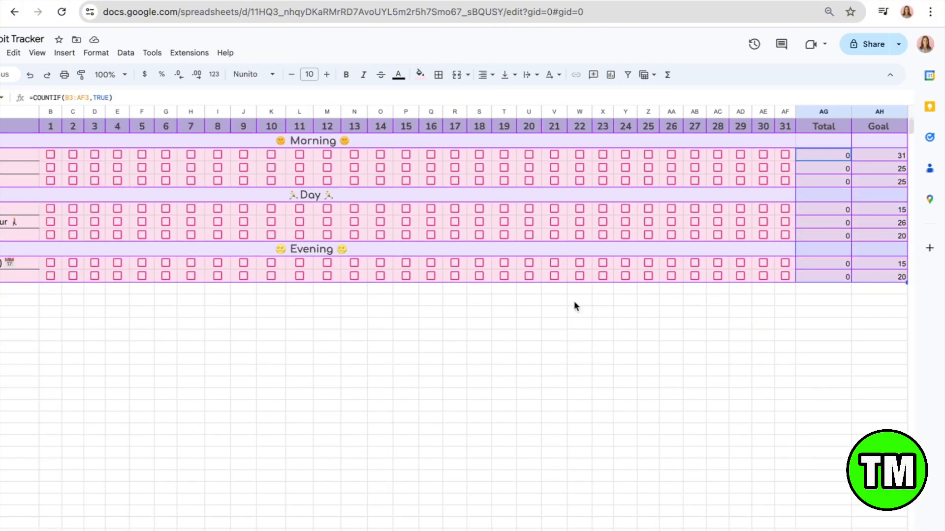
pyautogui.click(264, 74)
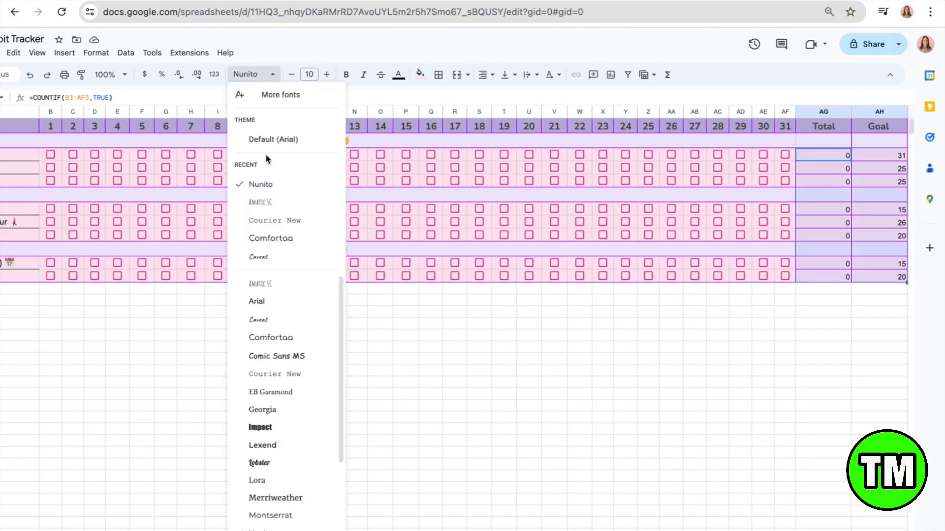
pyautogui.click(260, 184)
pyautogui.click(326, 75)
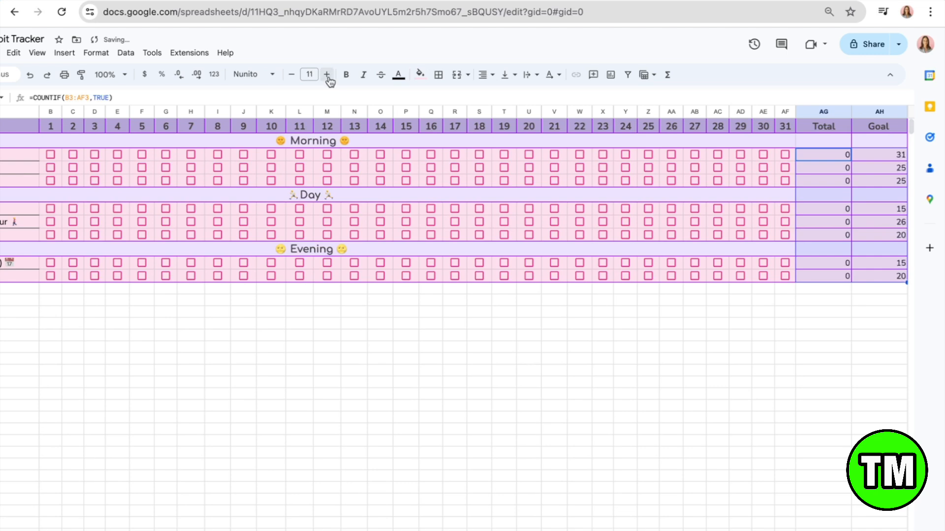
pyautogui.click(327, 75)
pyautogui.click(327, 74)
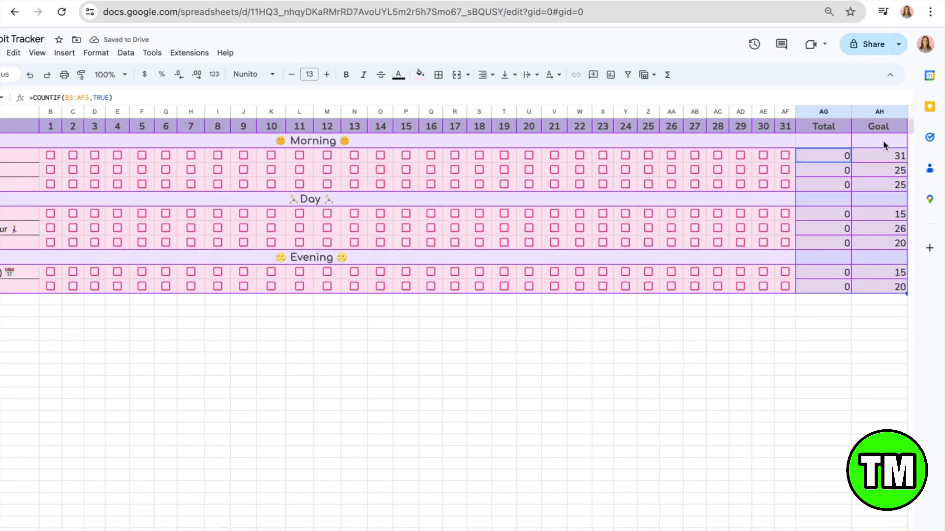
pyautogui.click(873, 382)
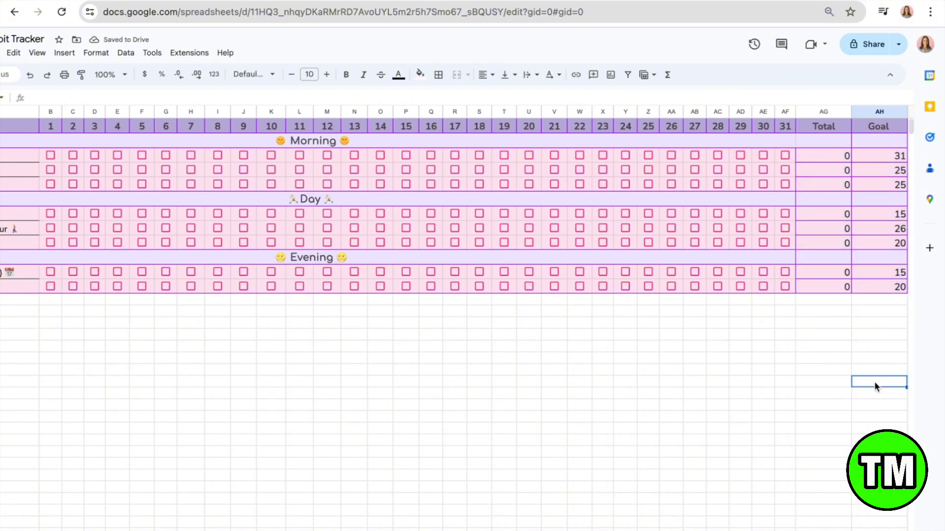
# - Review the January tracker from the habit names across to the Total and Goal columns
pyautogui.hscroll(-10, 874, 382)
pyautogui.scroll(1, 874, 387)
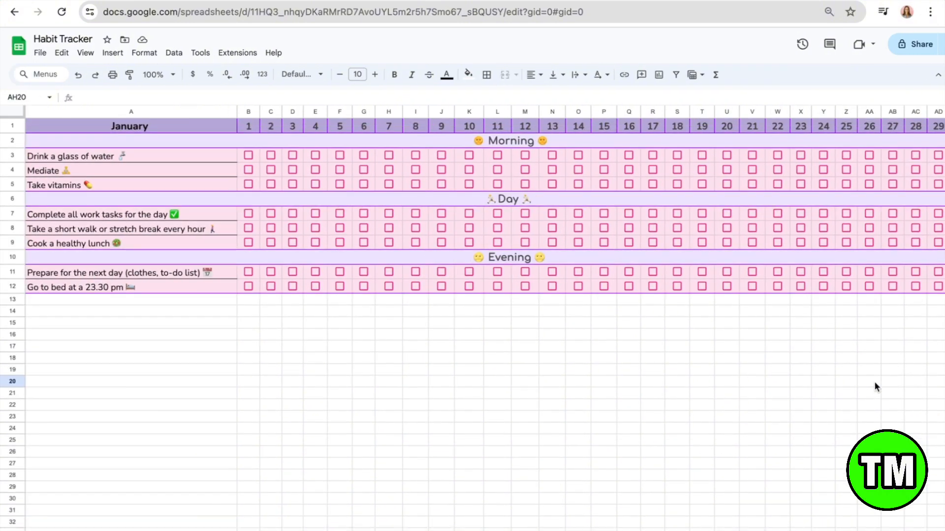
pyautogui.hscroll(5, 874, 382)
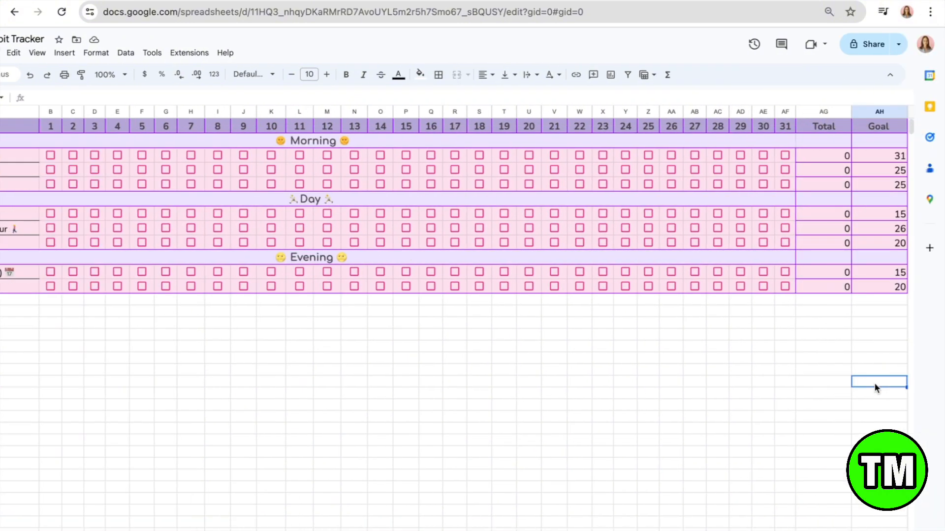
pyautogui.hscroll(-5, 371, 148)
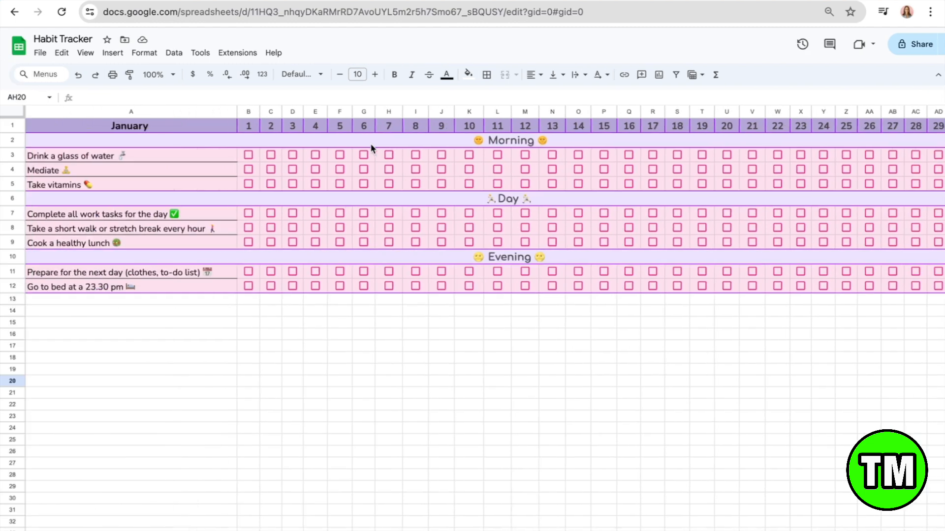
pyautogui.hscroll(5, 411, 272)
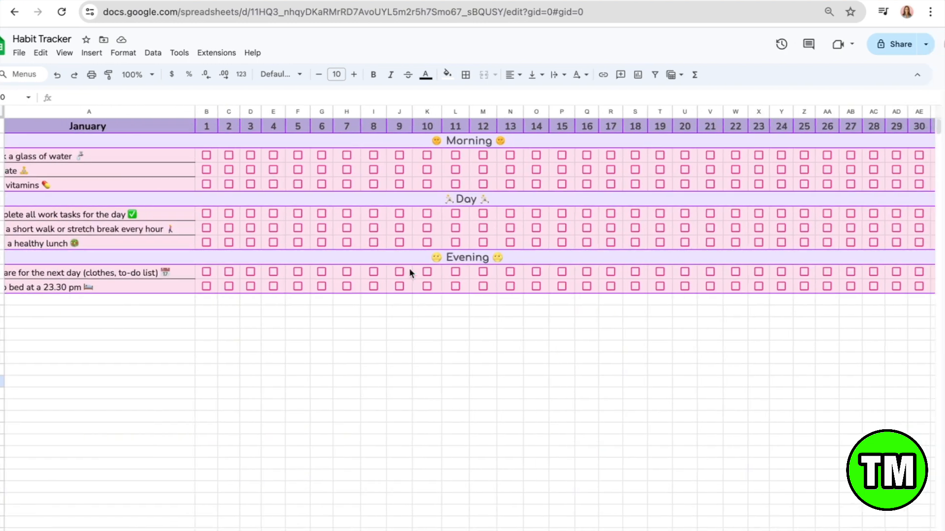
pyautogui.hscroll(-5, 409, 269)
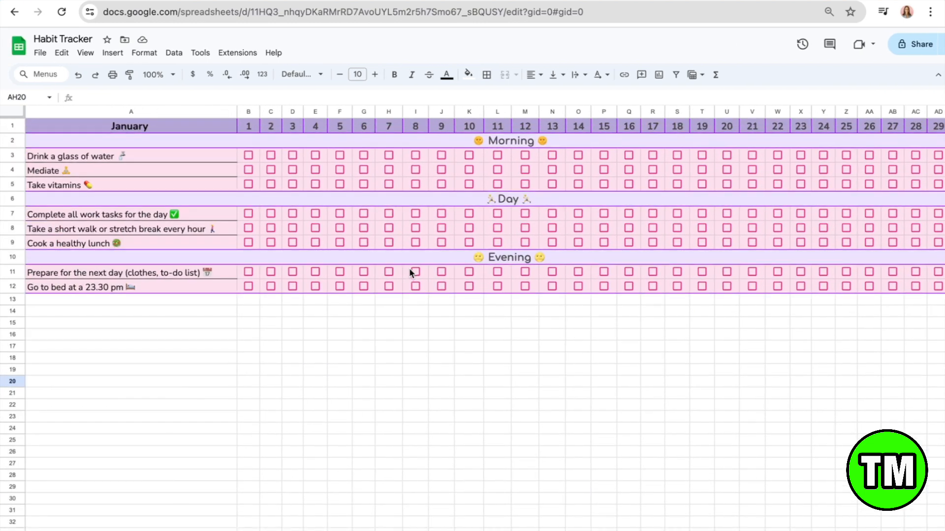
pyautogui.click(85, 128)
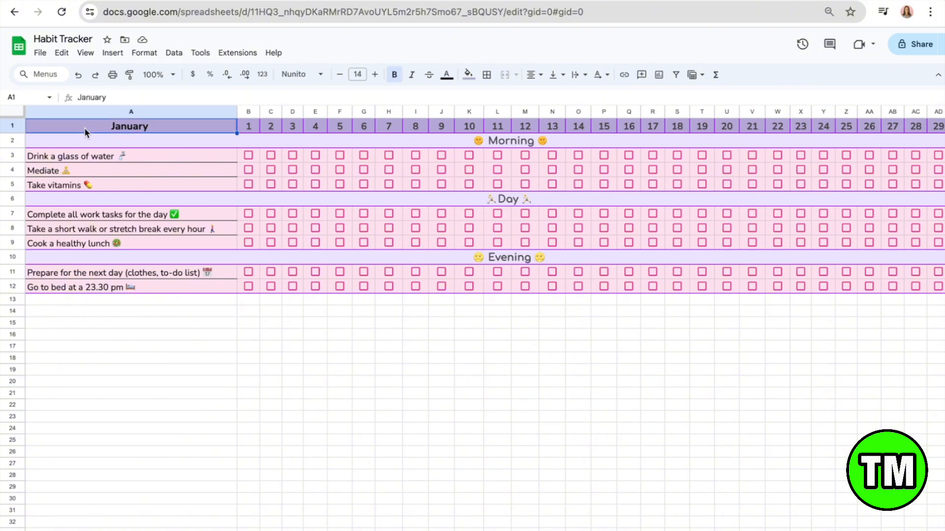
pyautogui.click(115, 501)
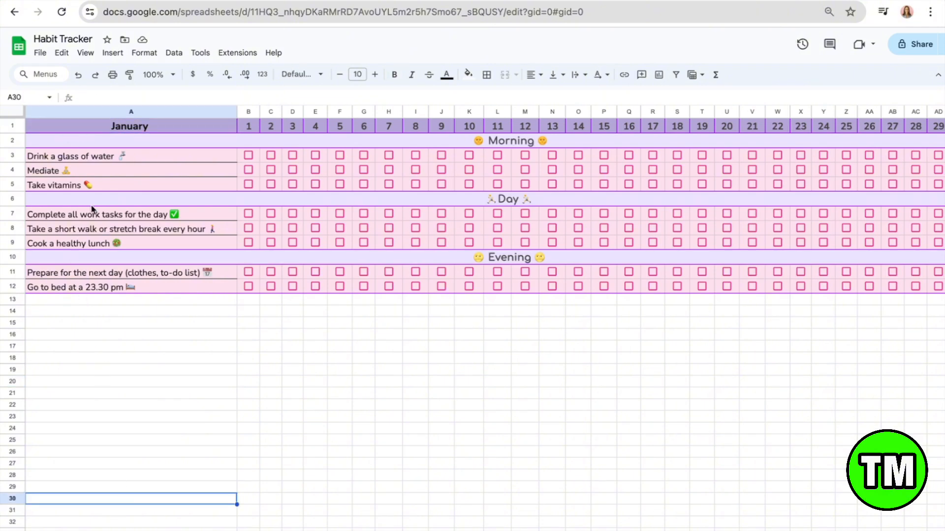
pyautogui.click(108, 142)
pyautogui.click(83, 124)
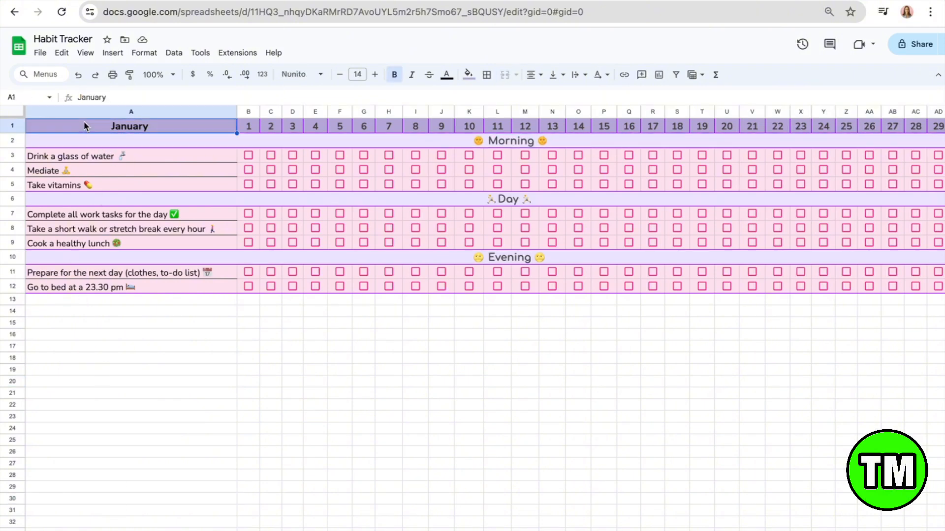
pyautogui.moveTo(84, 126); pyautogui.dragTo(120, 129)
pyautogui.hotkey('ctrl', 'a')
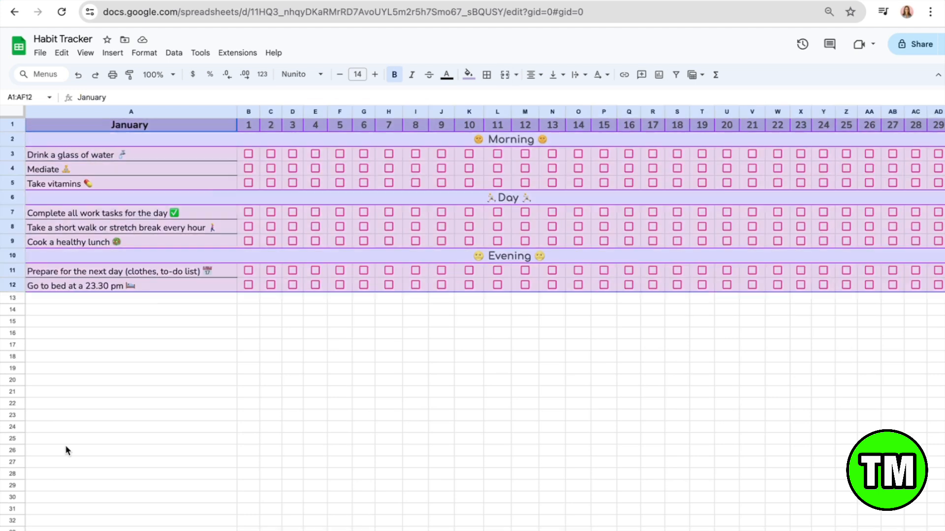
pyautogui.click(67, 450)
# - Copy the January tracker block A1:AF12 and paste it directly below, starting at A13
pyautogui.moveTo(30, 124); pyautogui.dragTo(787, 283)
pyautogui.rightClick(705, 251)
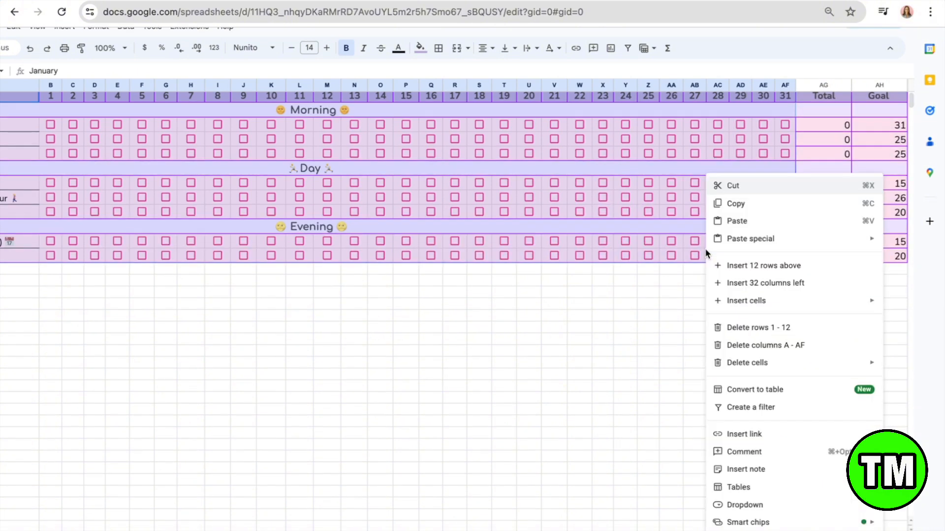
pyautogui.click(753, 206)
pyautogui.click(135, 297)
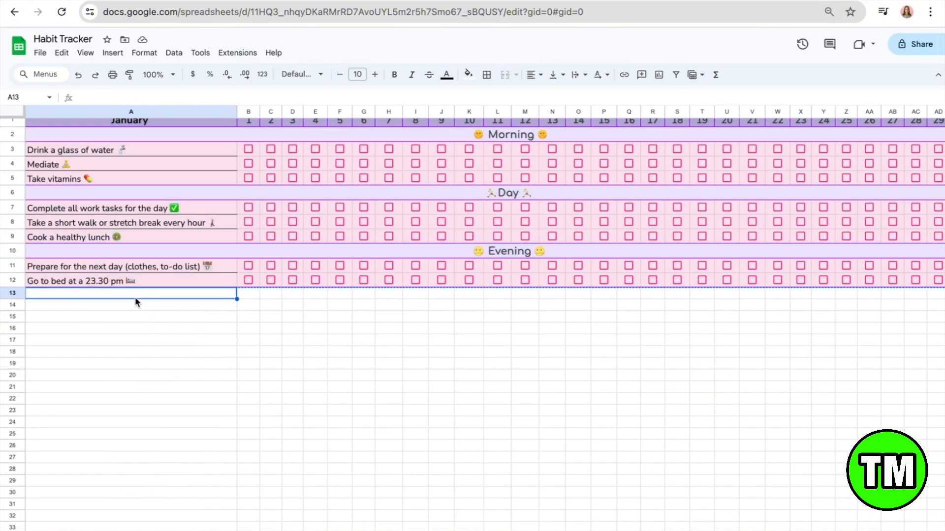
pyautogui.rightClick(84, 300)
pyautogui.hotkey('ctrl', 'v')
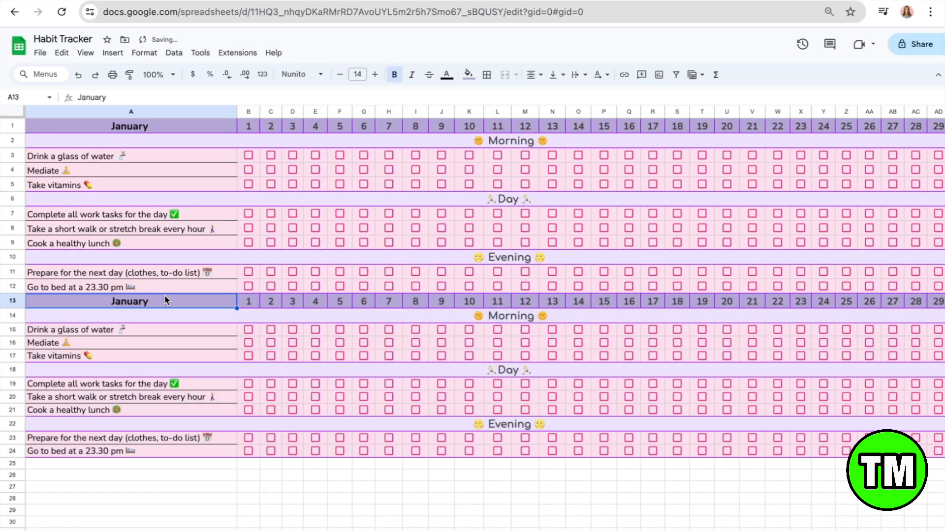
# - Change the month title of the copied tracker in A13 to "Februrary"
pyautogui.click(160, 302)
pyautogui.write('Febr')
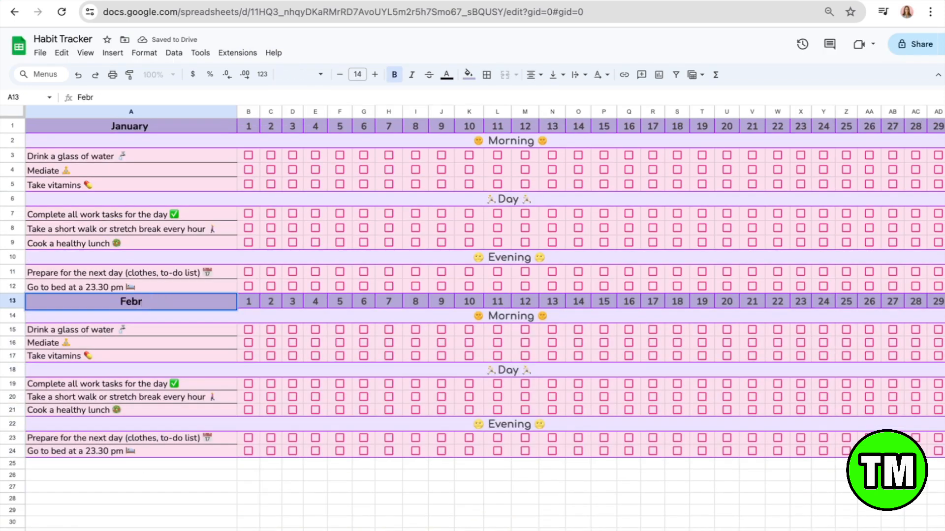
pyautogui.write('urary')
pyautogui.press('Return')
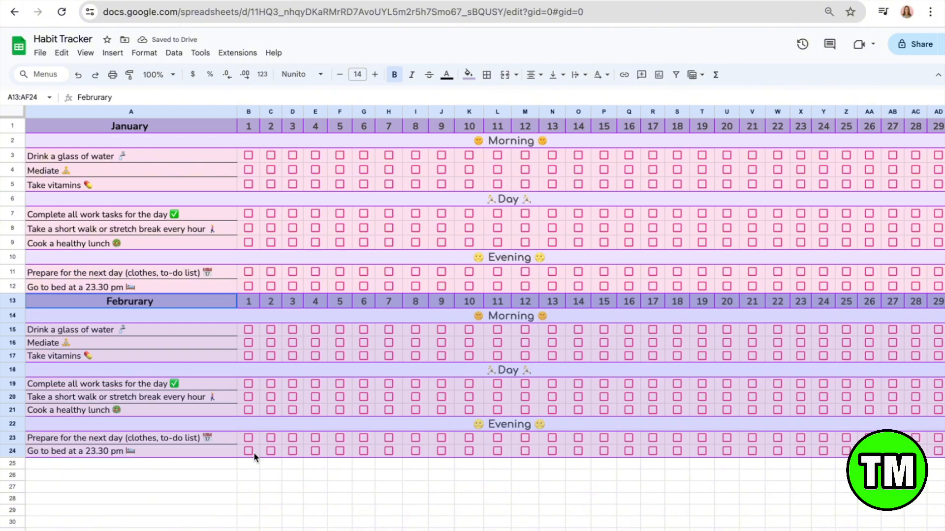
# - Duplicate the tracker block A13:AF24 directly below it, starting at A25, and title the copy "March"
pyautogui.rightClick(256, 423)
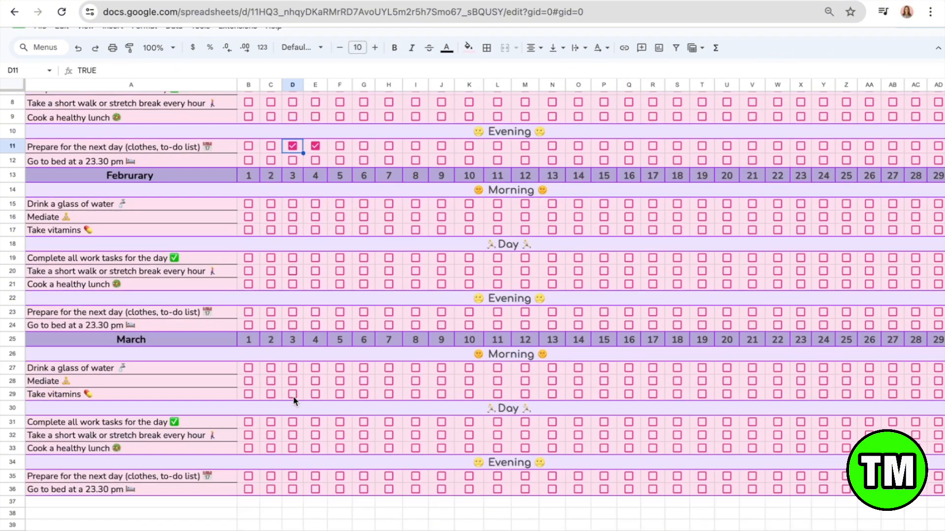
pyautogui.scroll(3, 293, 395)
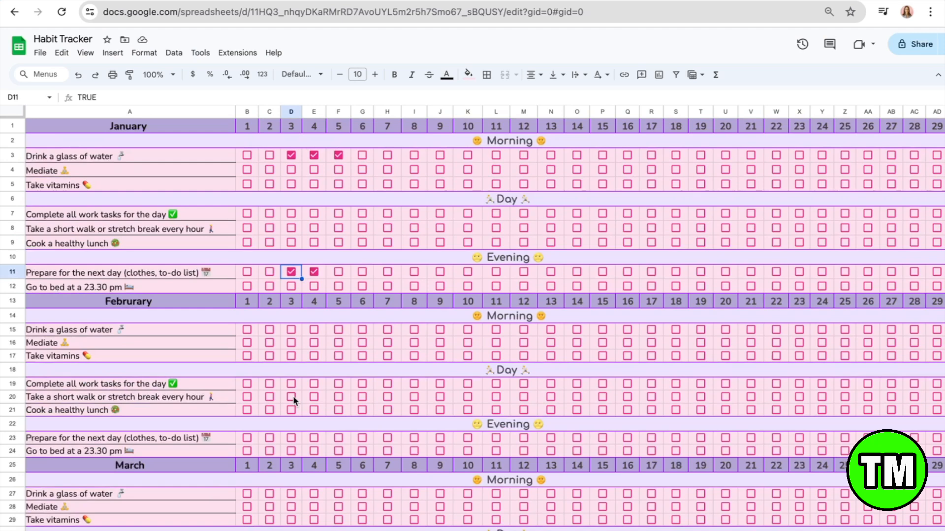